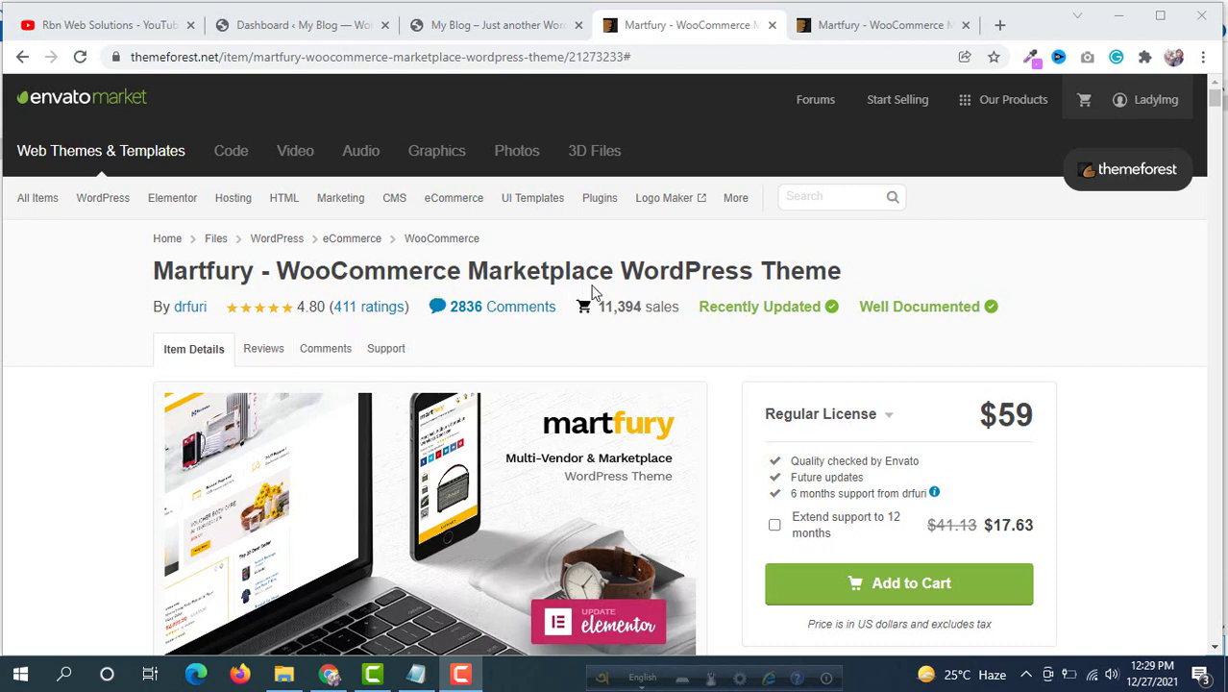
- Browse the Martfury demo previews, including the WPBakery versions of the demos
click(868, 28)
scroll(615, 269, up, 4)
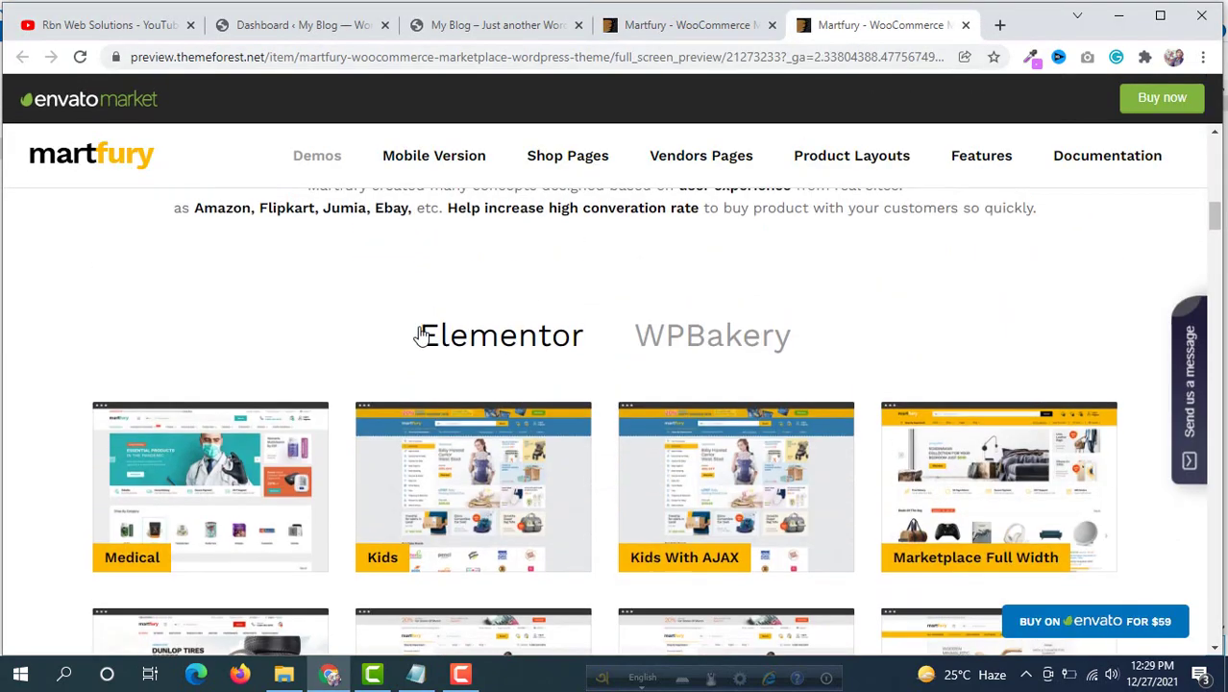
scroll(420, 343, down, 4)
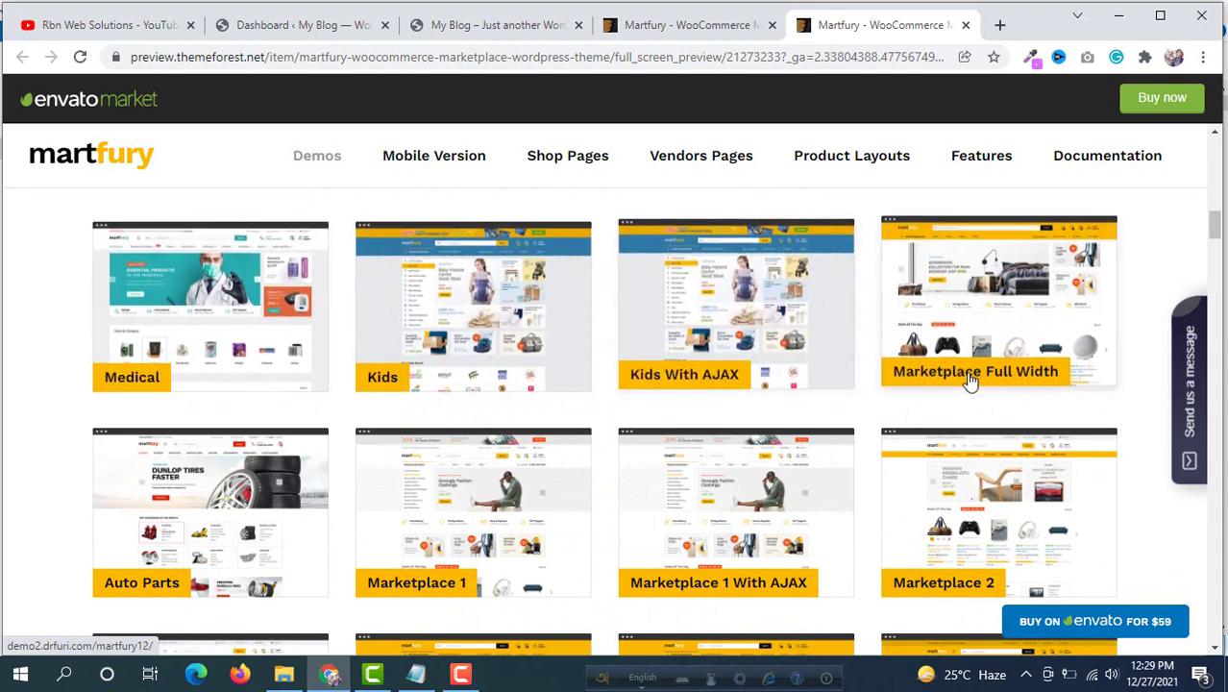
scroll(567, 389, down, 2)
scroll(195, 357, down, 2)
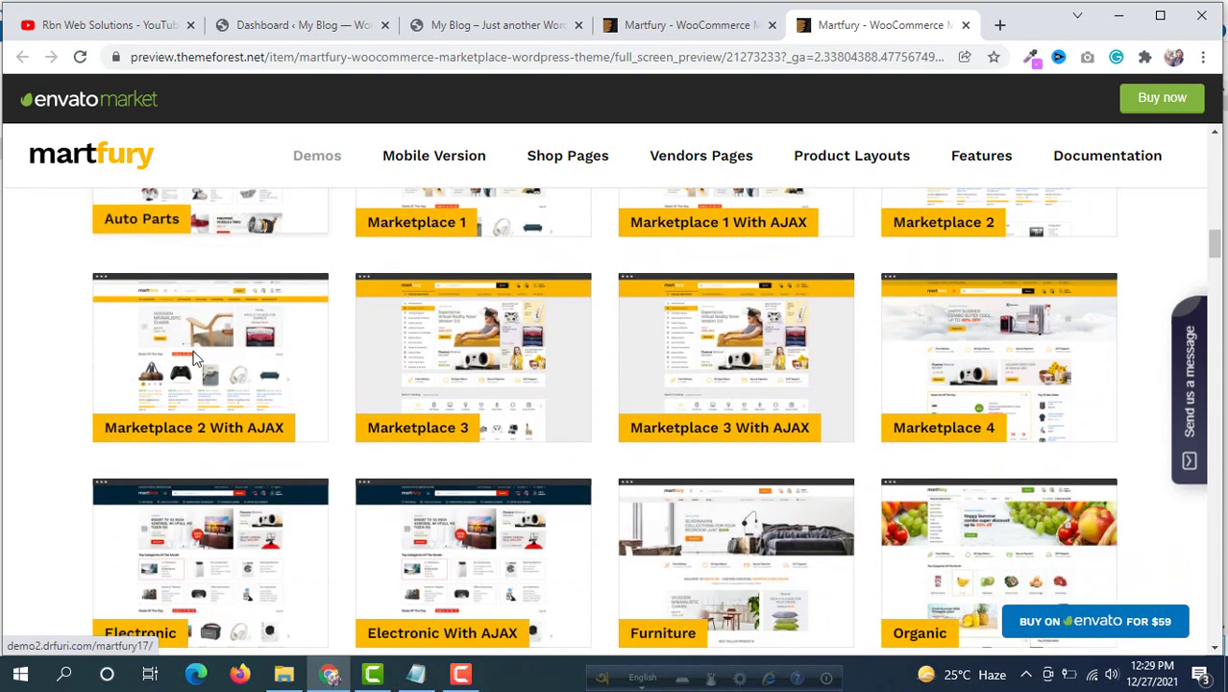
scroll(196, 357, up, 7)
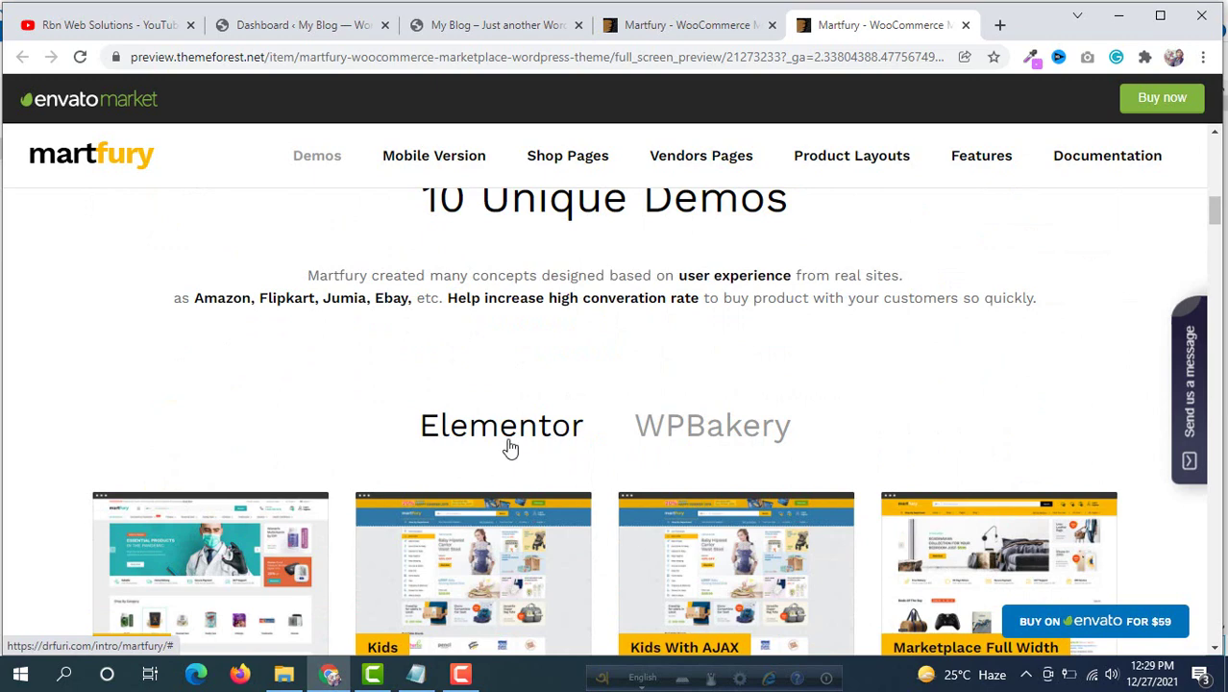
click(731, 439)
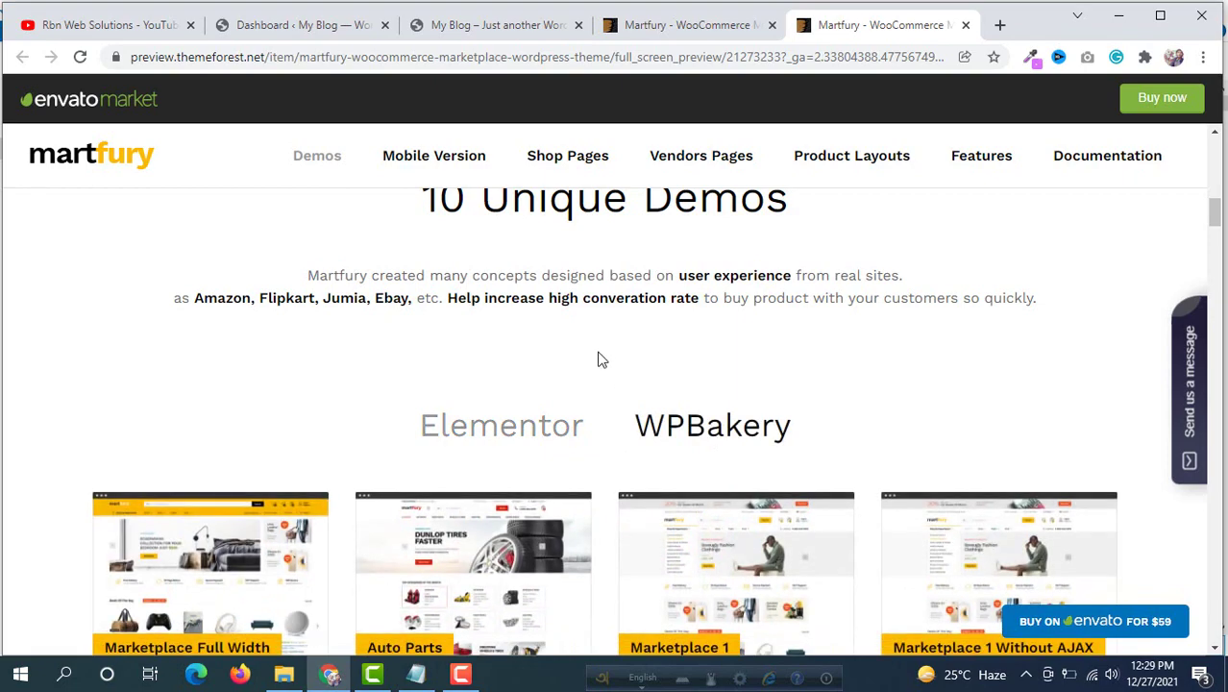
scroll(598, 360, down, 3)
scroll(587, 358, up, 1)
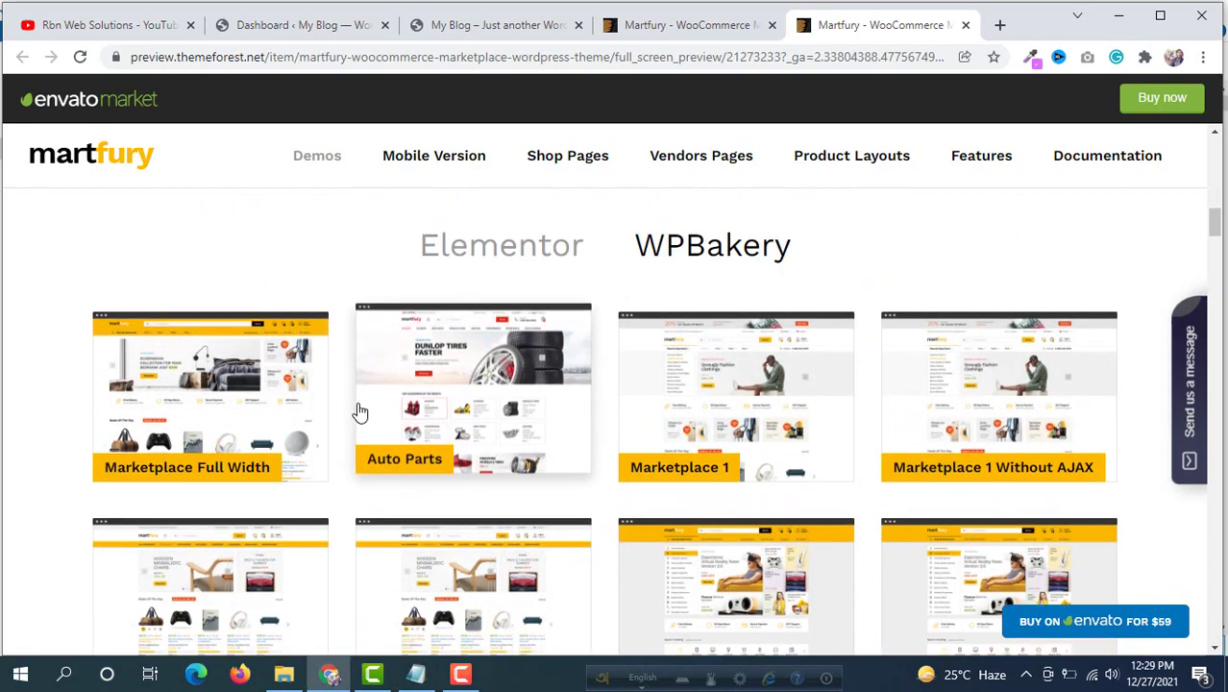
scroll(337, 416, down, 3)
scroll(625, 410, down, 3)
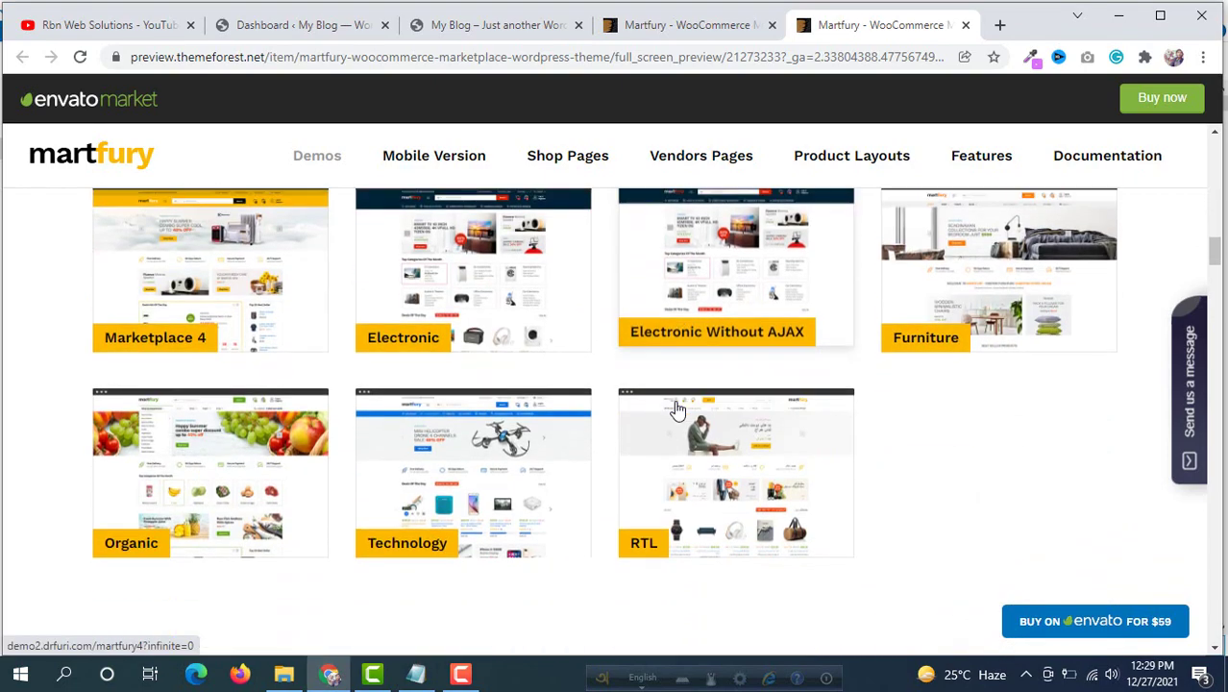
scroll(679, 408, up, 5)
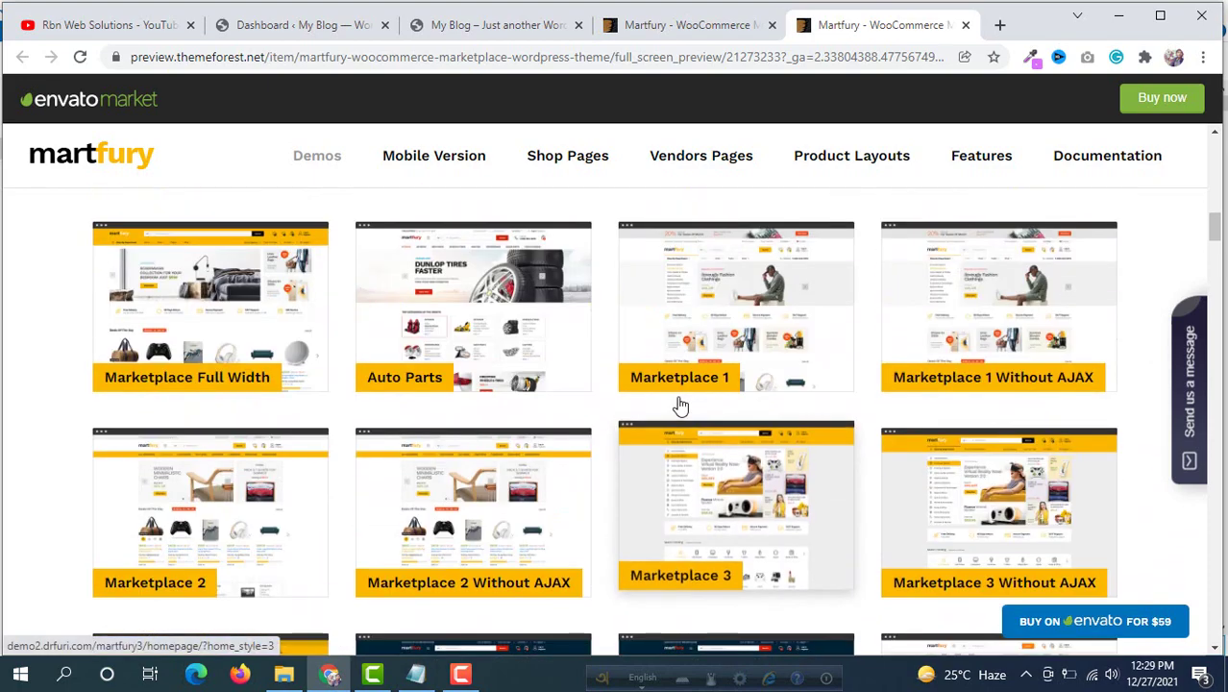
scroll(673, 398, up, 4)
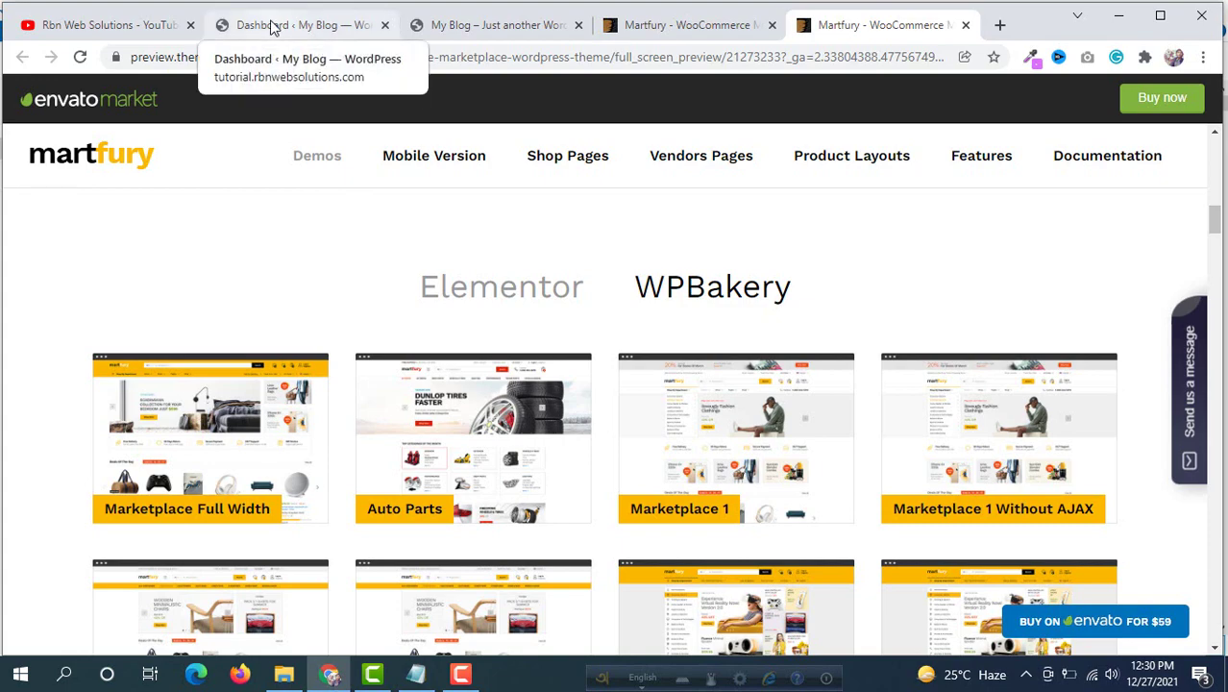
scroll(663, 375, up, 5)
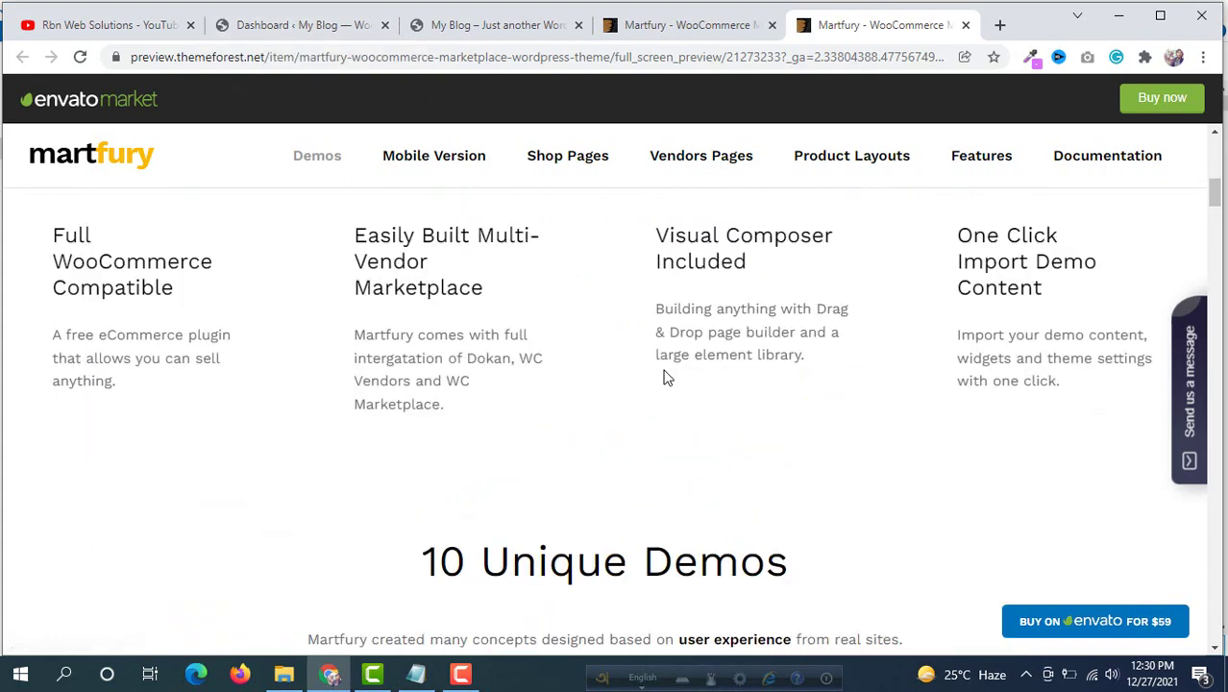
- Return to the Martfury item page and check its $59 price
click(680, 27)
triple_click(1009, 405)
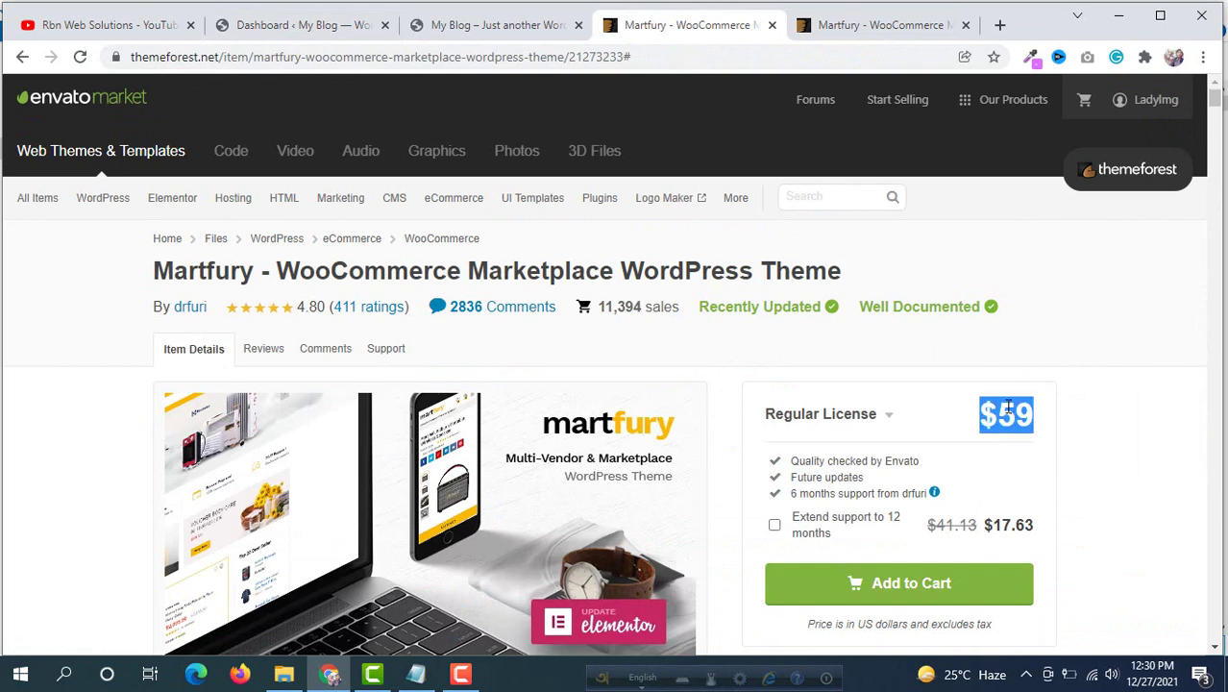
click(862, 394)
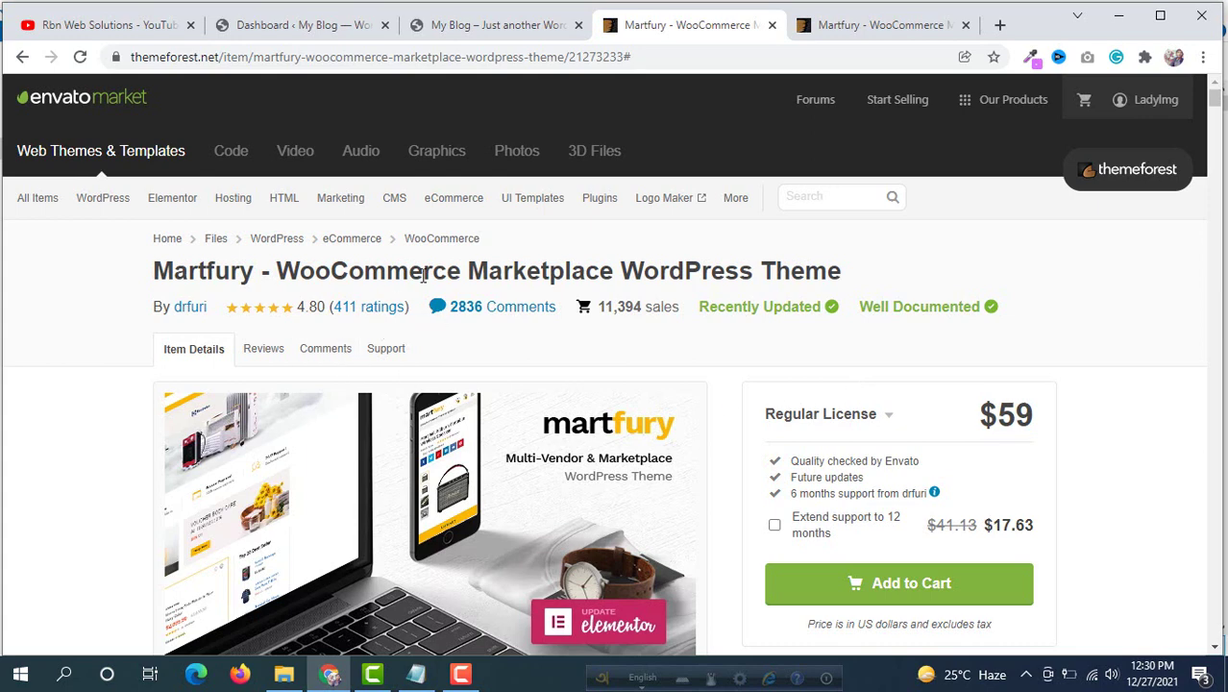
- Reach WordPress's Add Themes screen and bring up the Downloads folder holding martfury274.rar
click(272, 24)
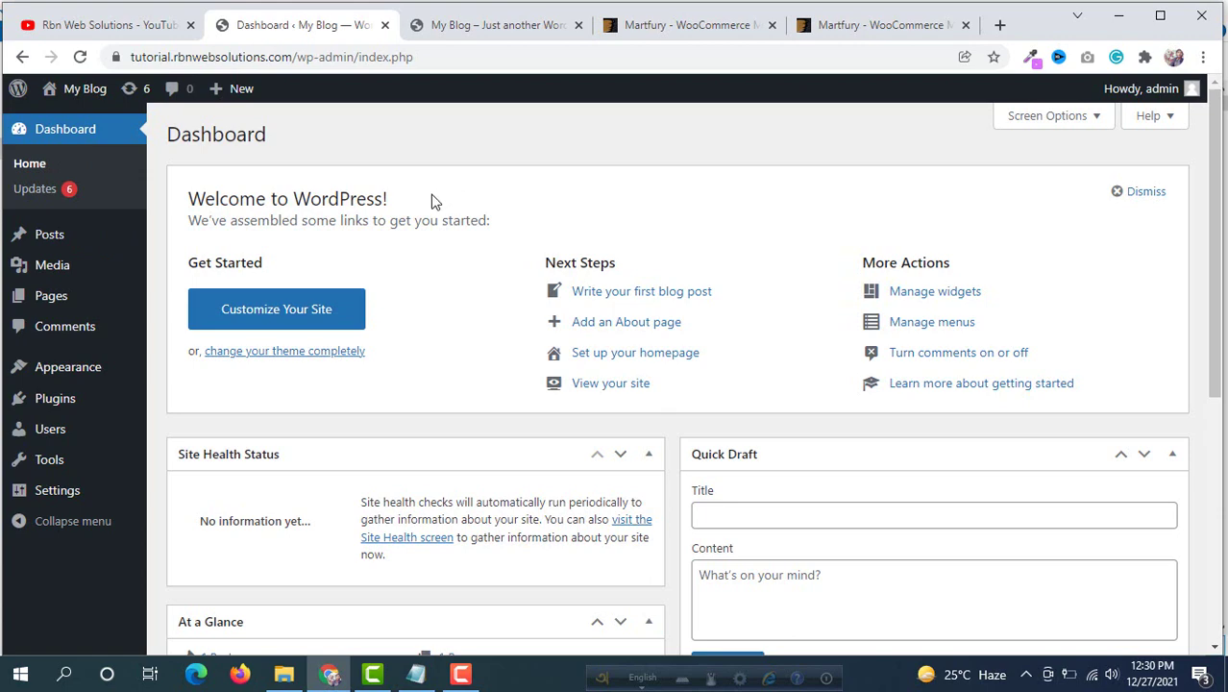
click(88, 374)
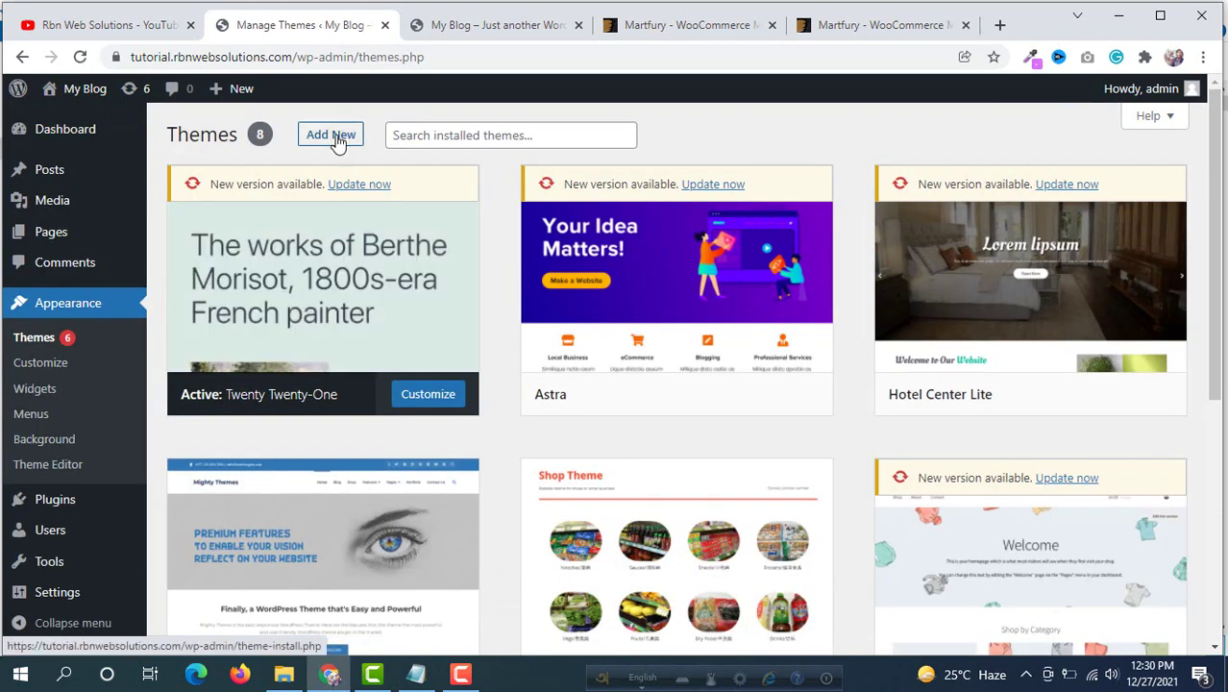
click(331, 134)
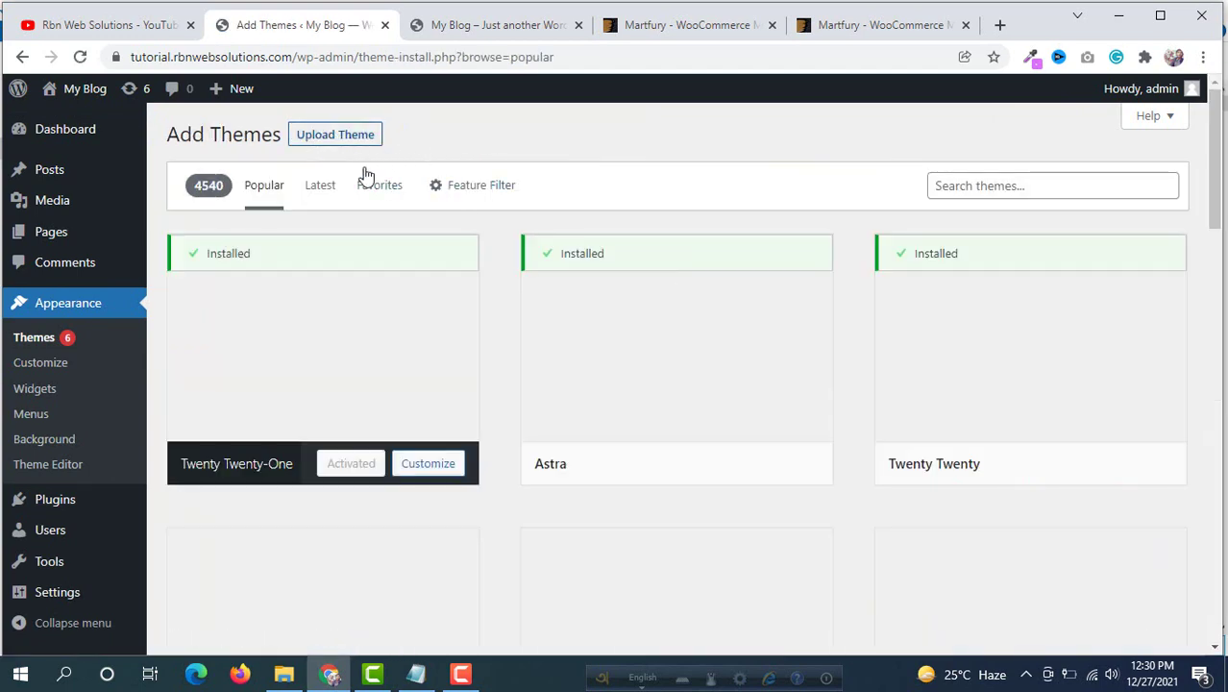
click(283, 679)
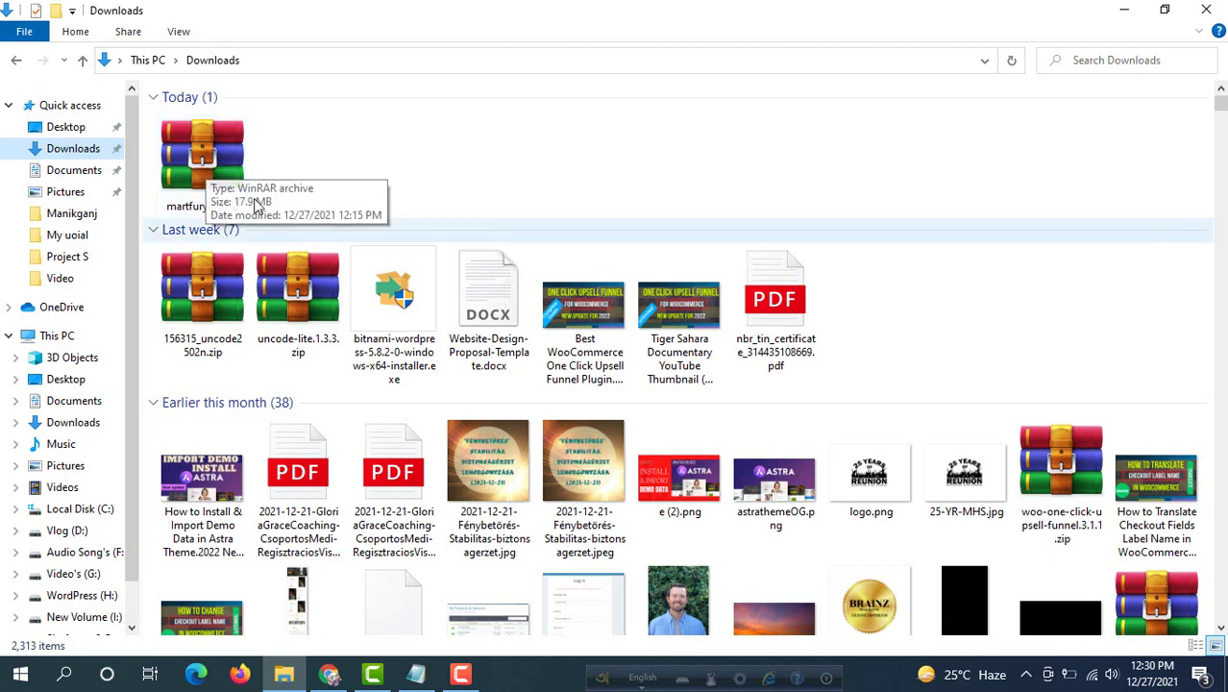
- Open martfury274.rar in WinRAR and drag martfury.zip from its martfury274 folder onto the desktop
double_click(219, 164)
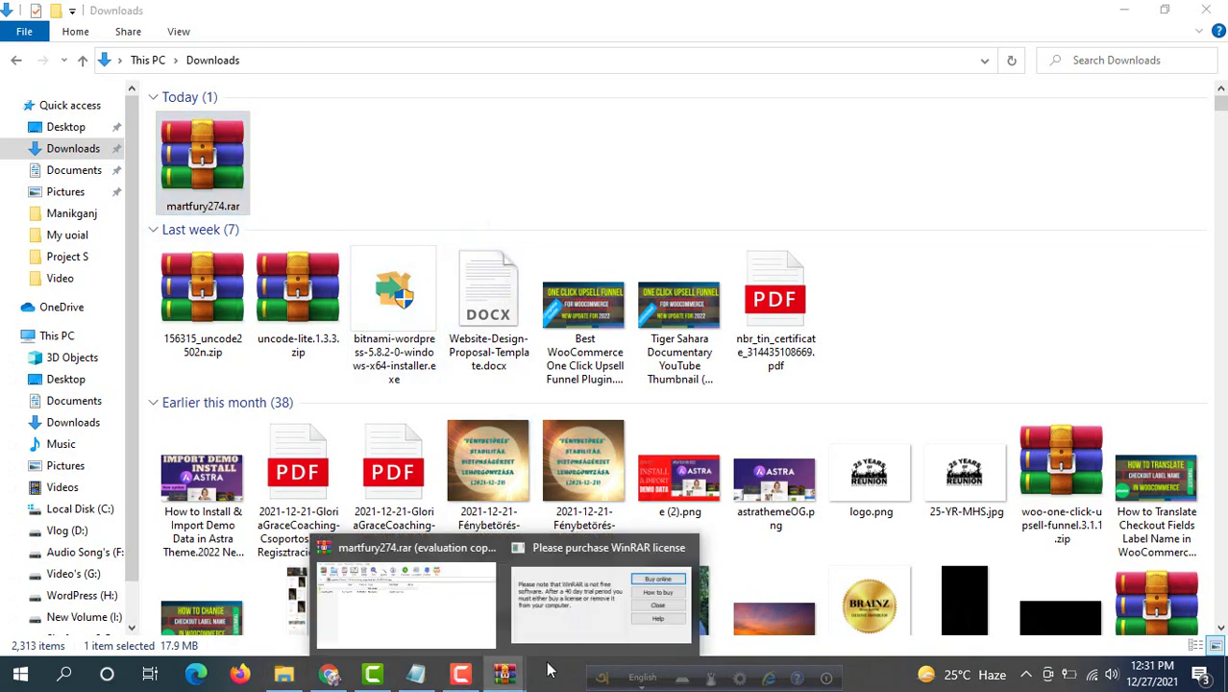
click(394, 596)
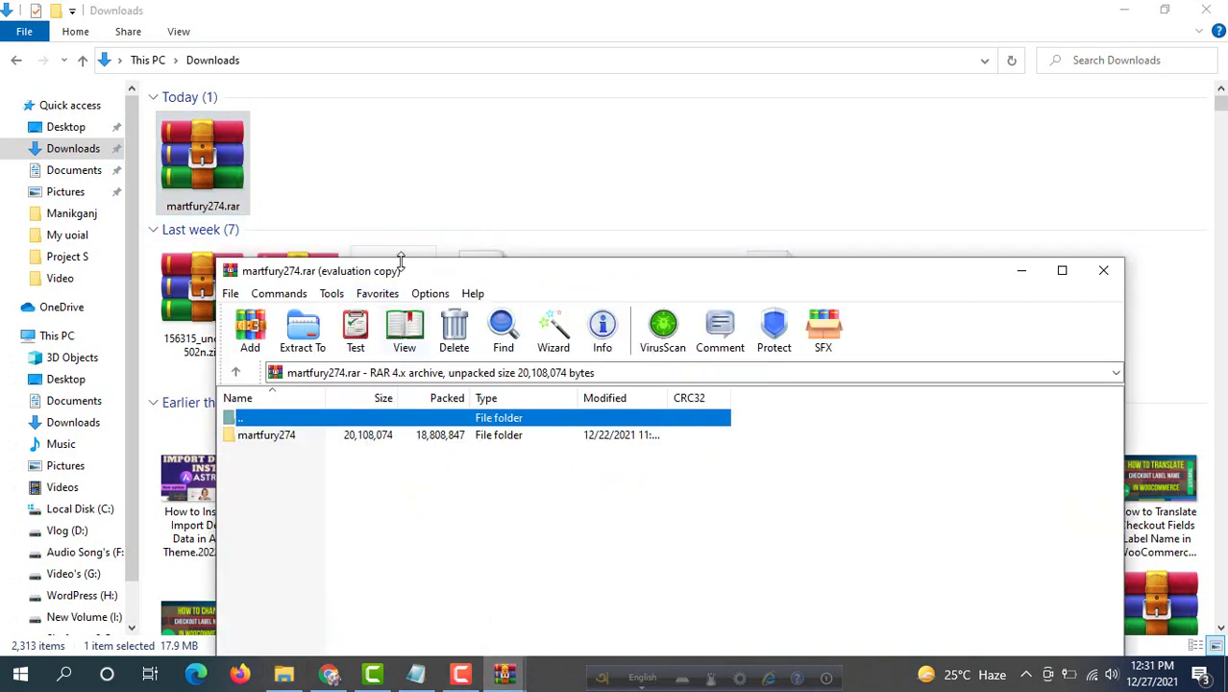
drag(396, 271, 504, 83)
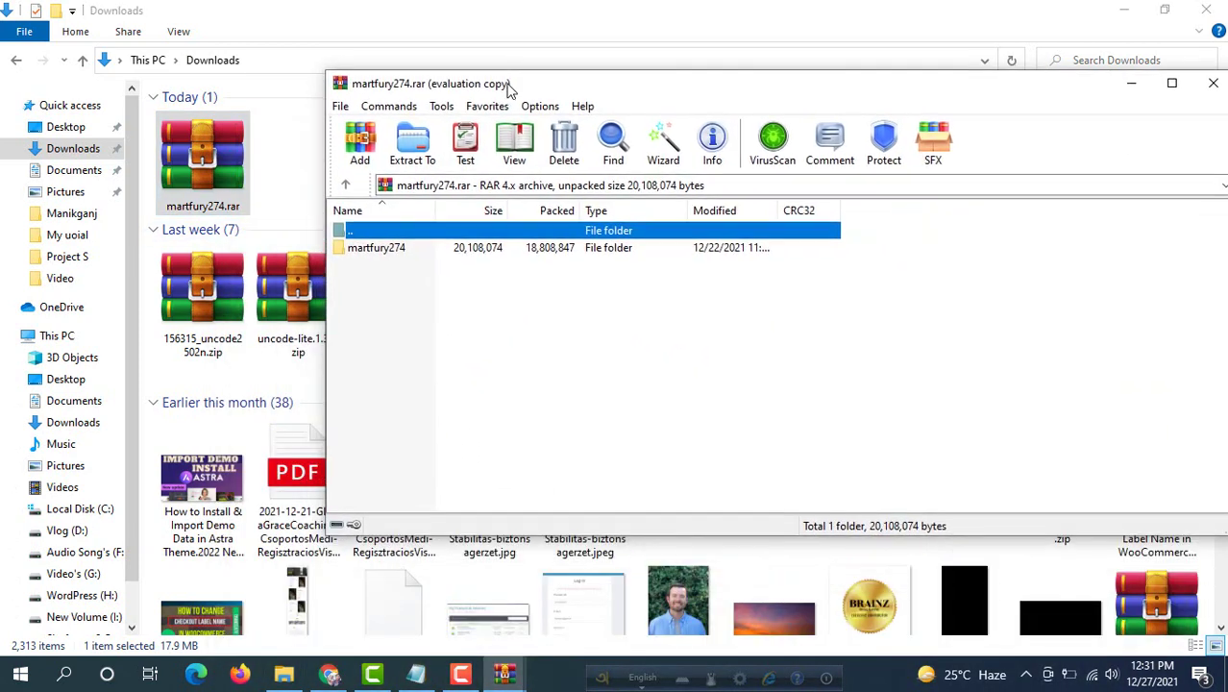
double_click(387, 248)
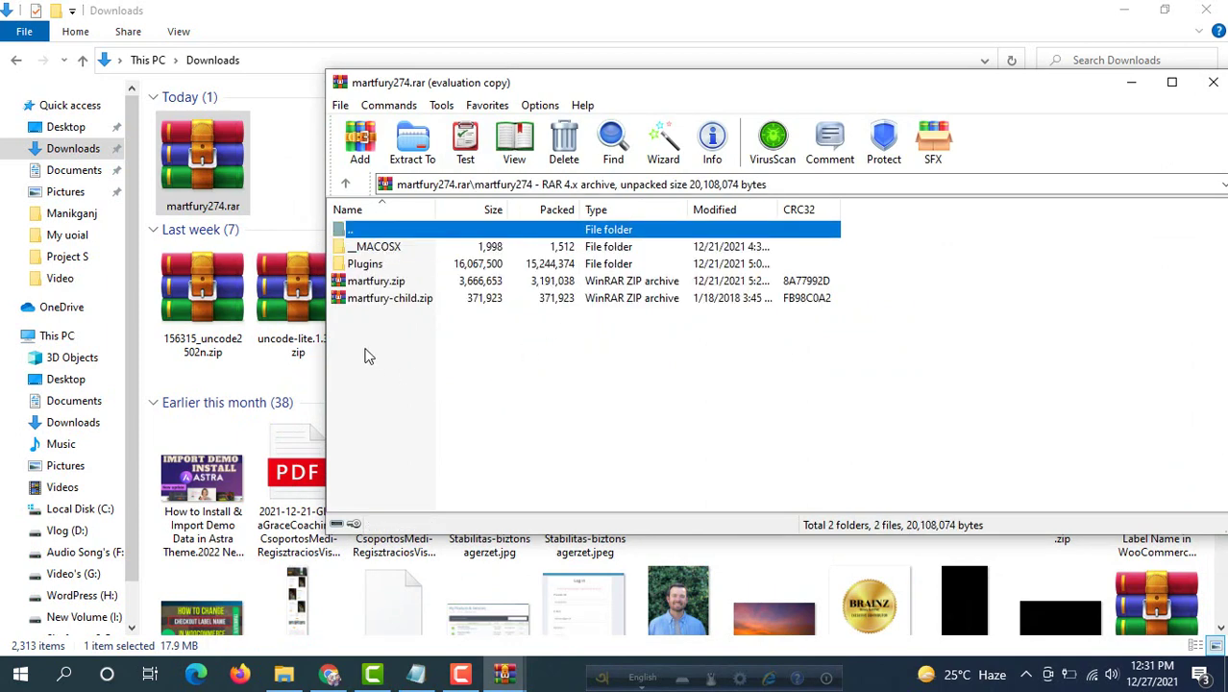
click(384, 281)
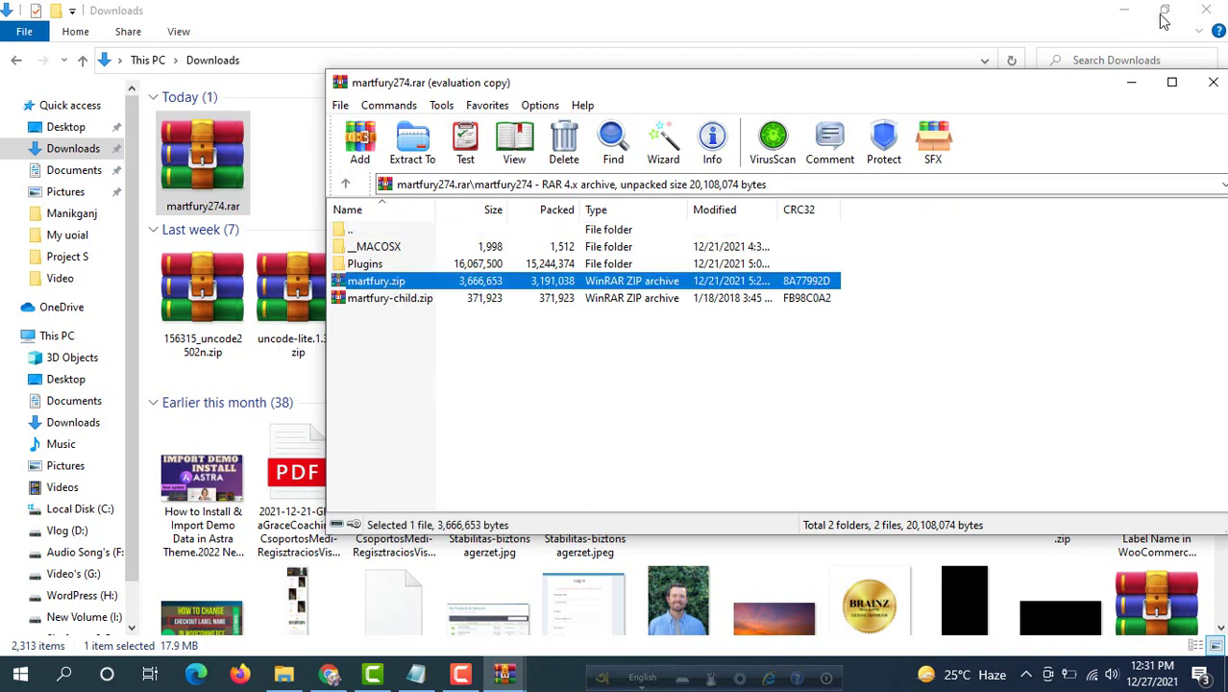
click(1124, 11)
click(1124, 15)
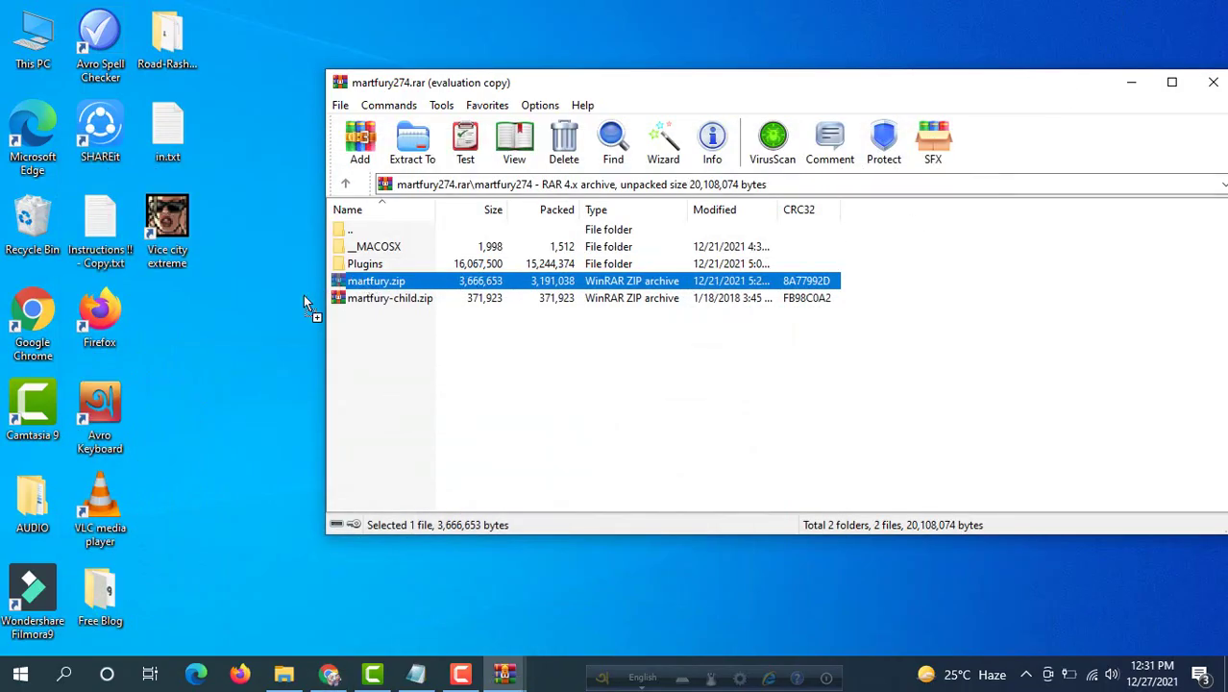
drag(148, 305, 148, 304)
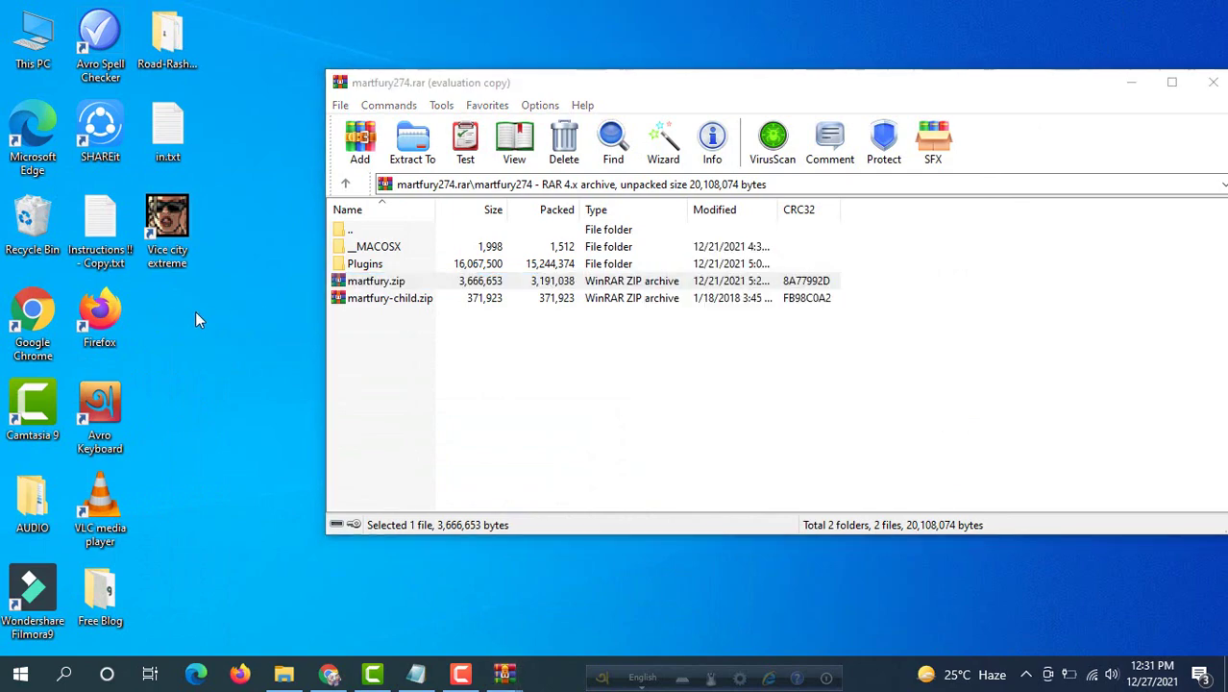
- Upload martfury.zip from the Desktop through Upload Theme and install it
click(327, 676)
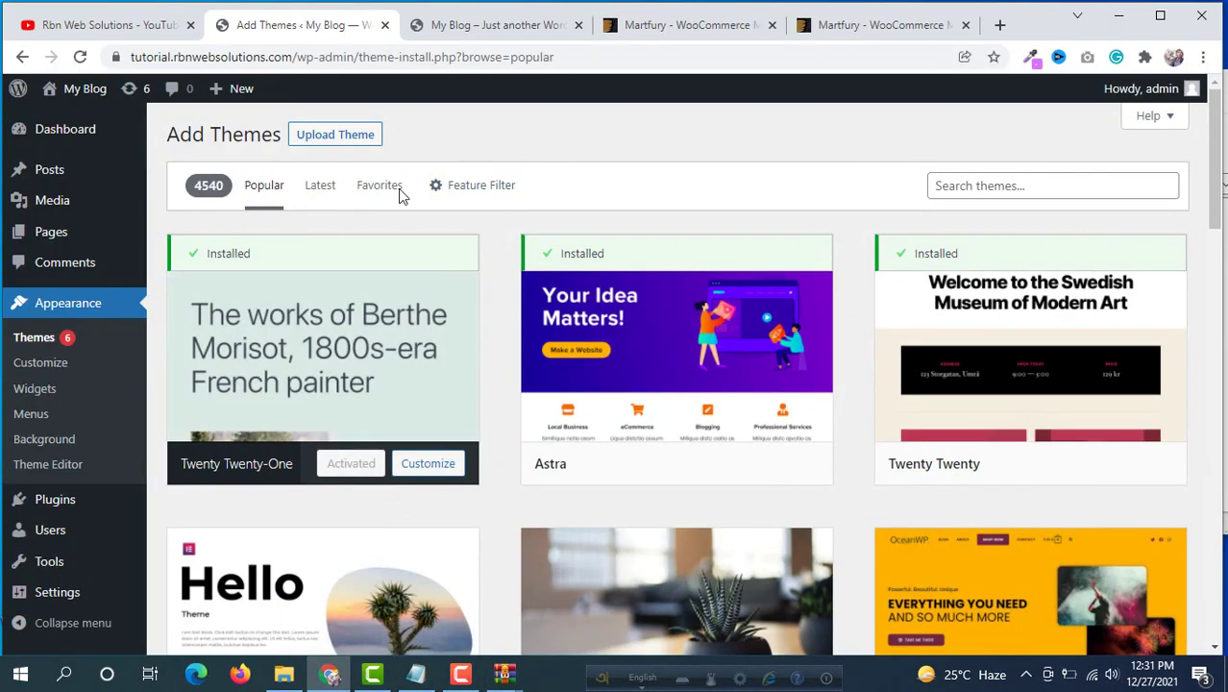
click(364, 144)
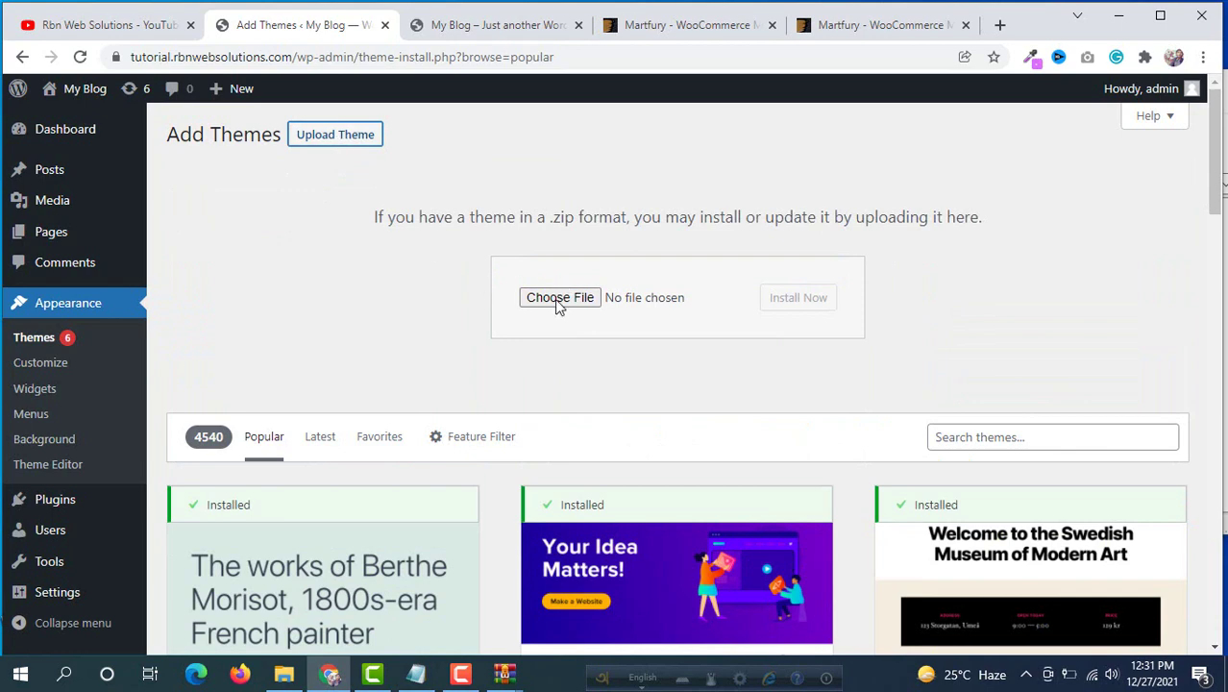
click(558, 298)
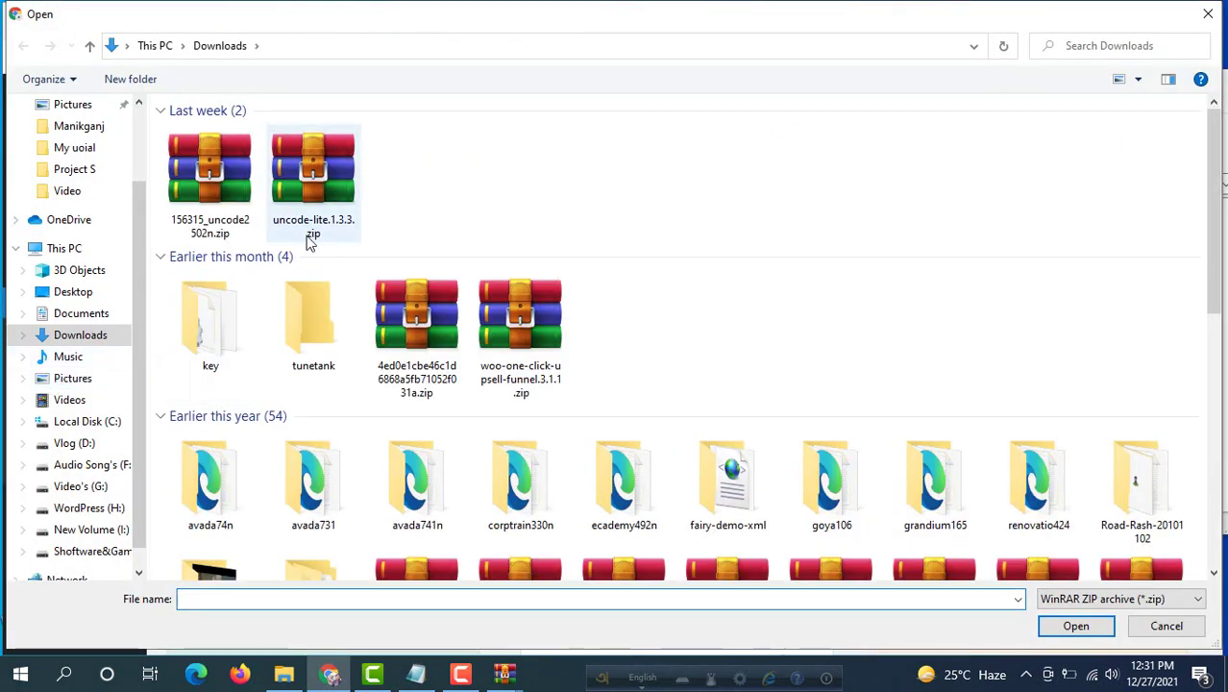
scroll(59, 173, up, 3)
click(69, 140)
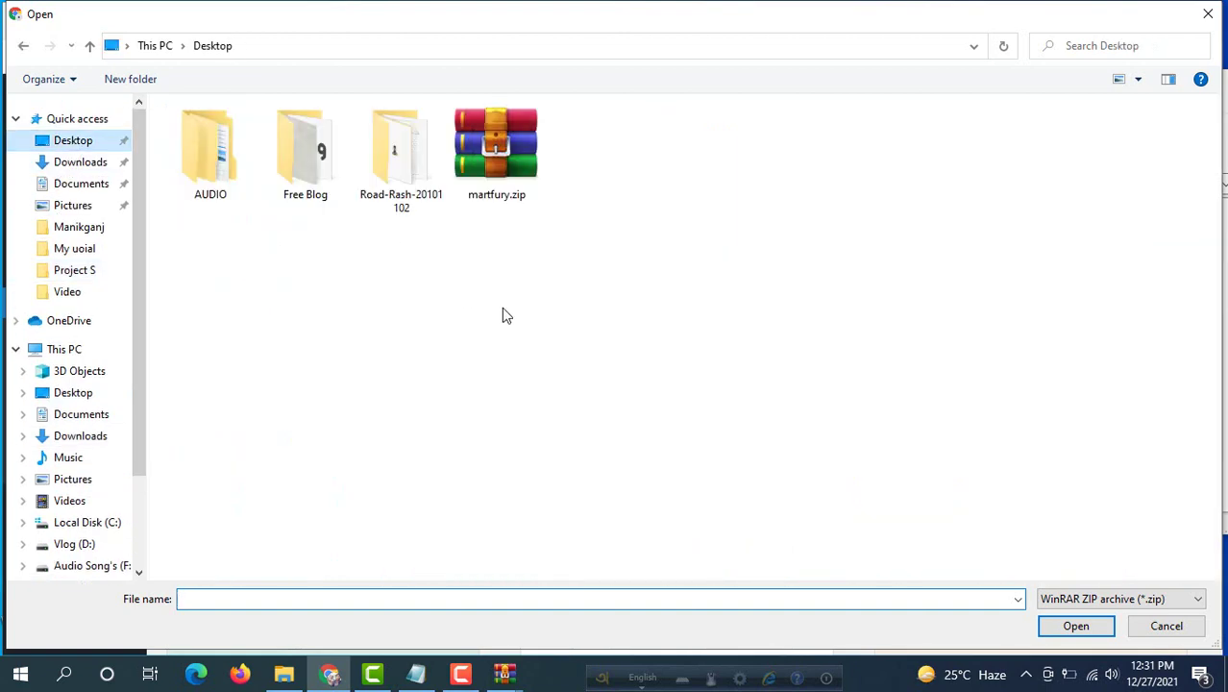
click(524, 197)
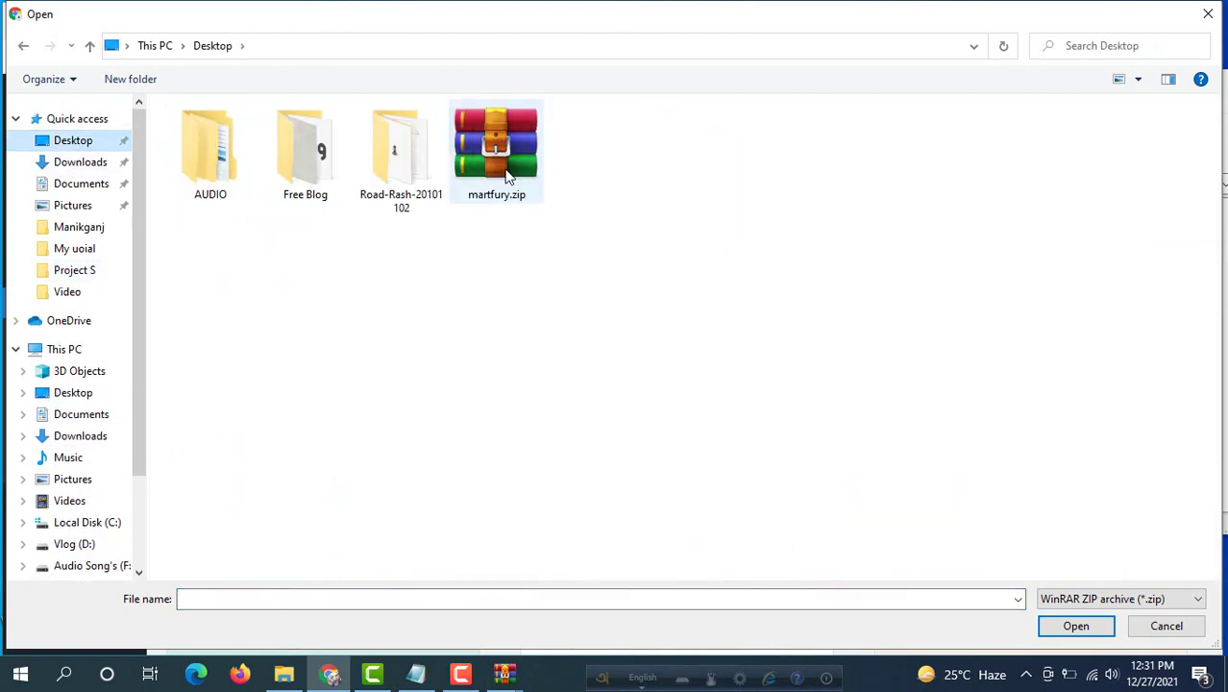
click(1074, 636)
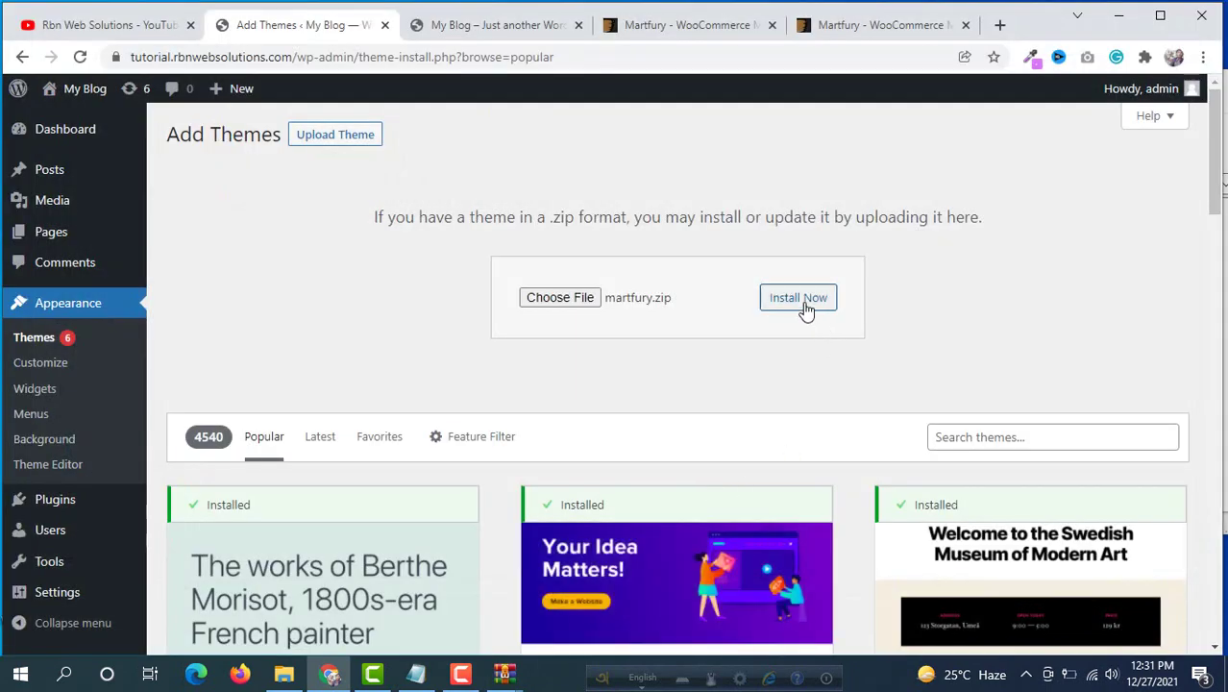
click(802, 299)
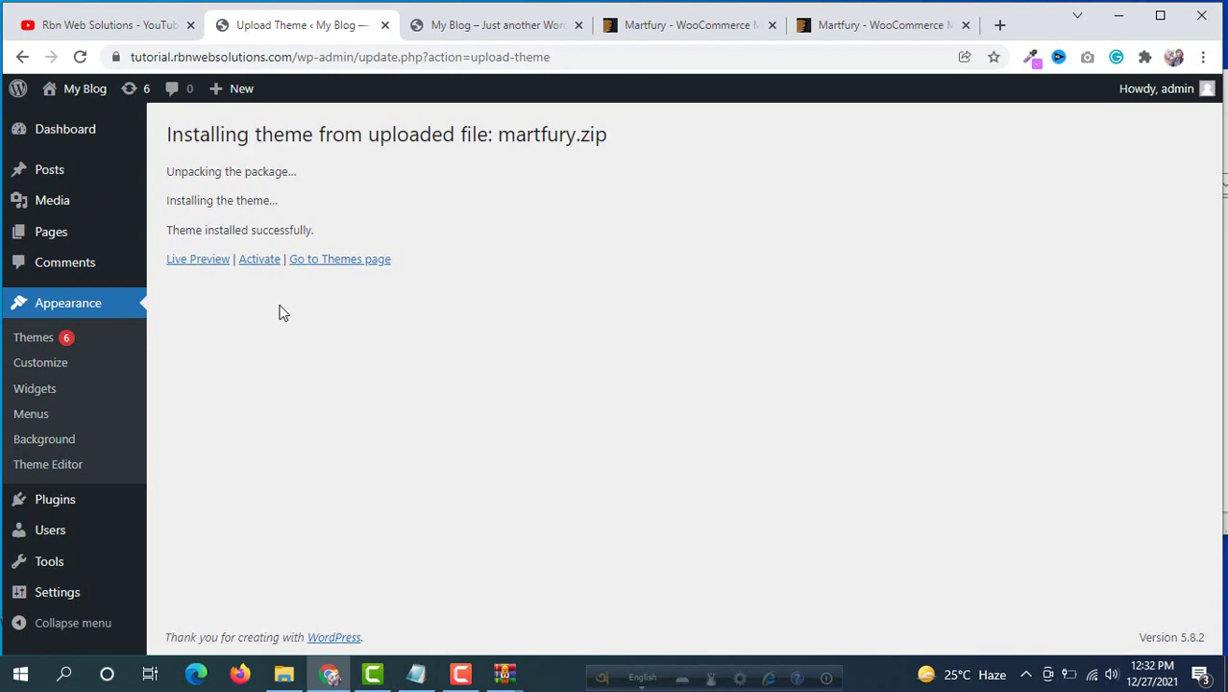
- Activate Martfury from the theme-installed page, bringing up its required plugins Kirki, Martfury Addons and Meta Box
click(262, 265)
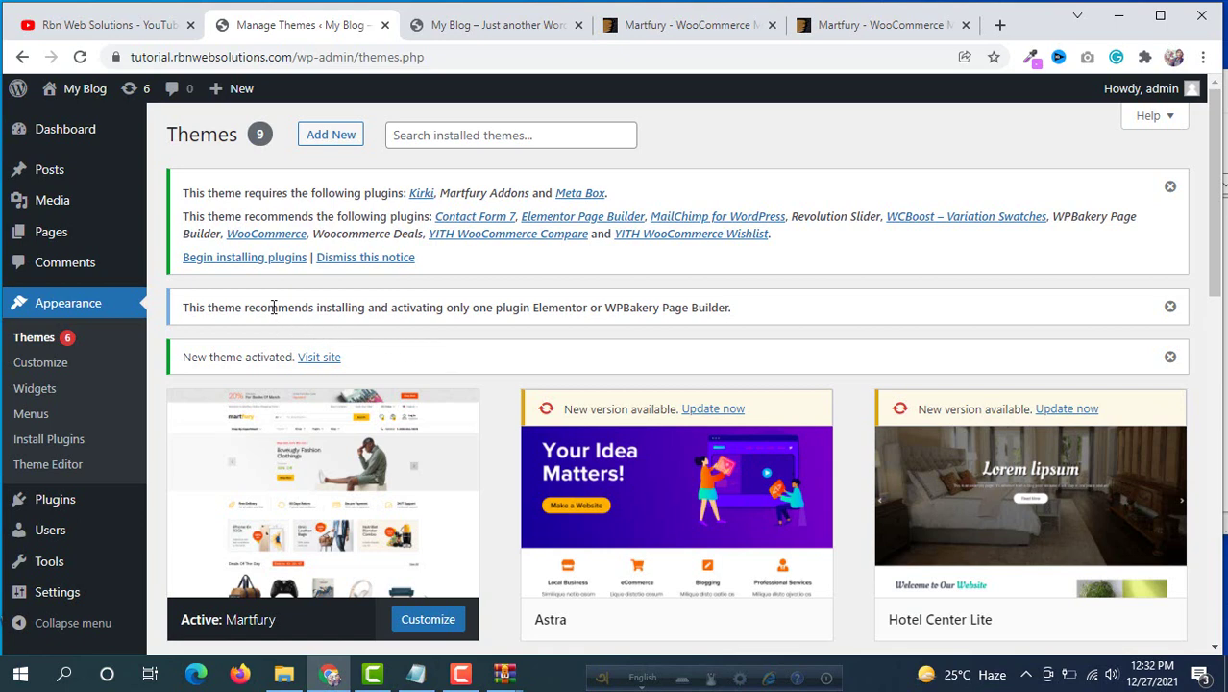
- Select all 13 Martfury plugins and bulk-install them, through YITH WooCommerce Wishlist
click(278, 258)
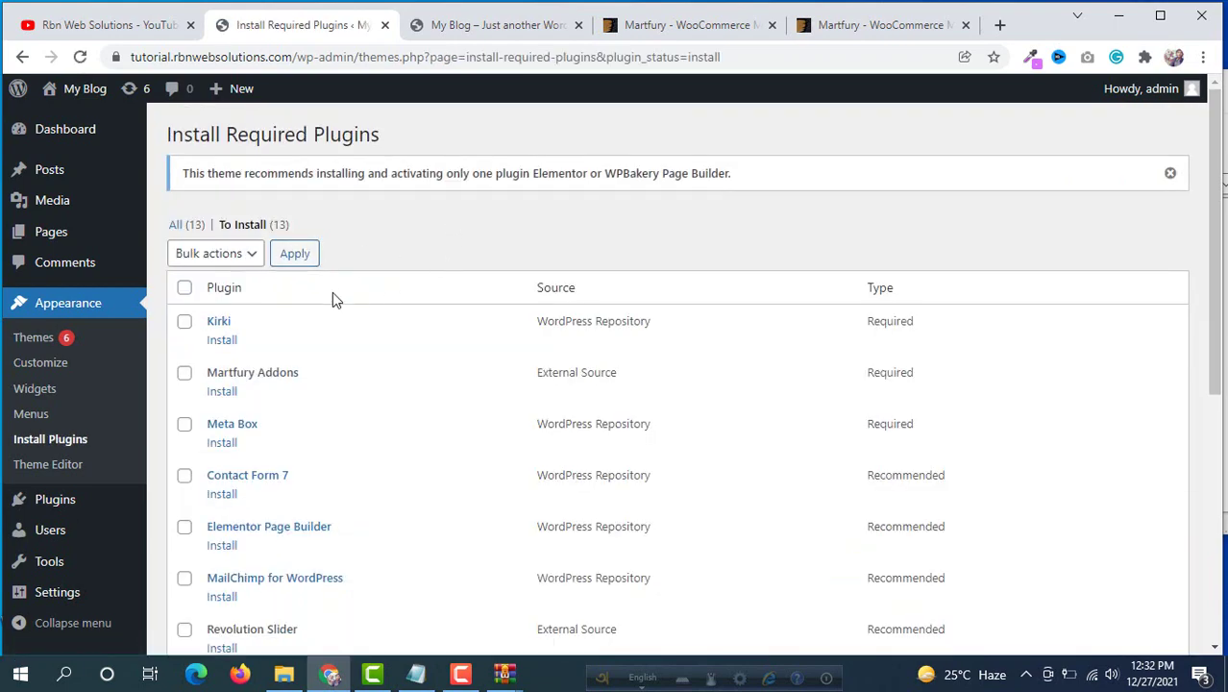
scroll(333, 301, down, 5)
scroll(332, 302, up, 5)
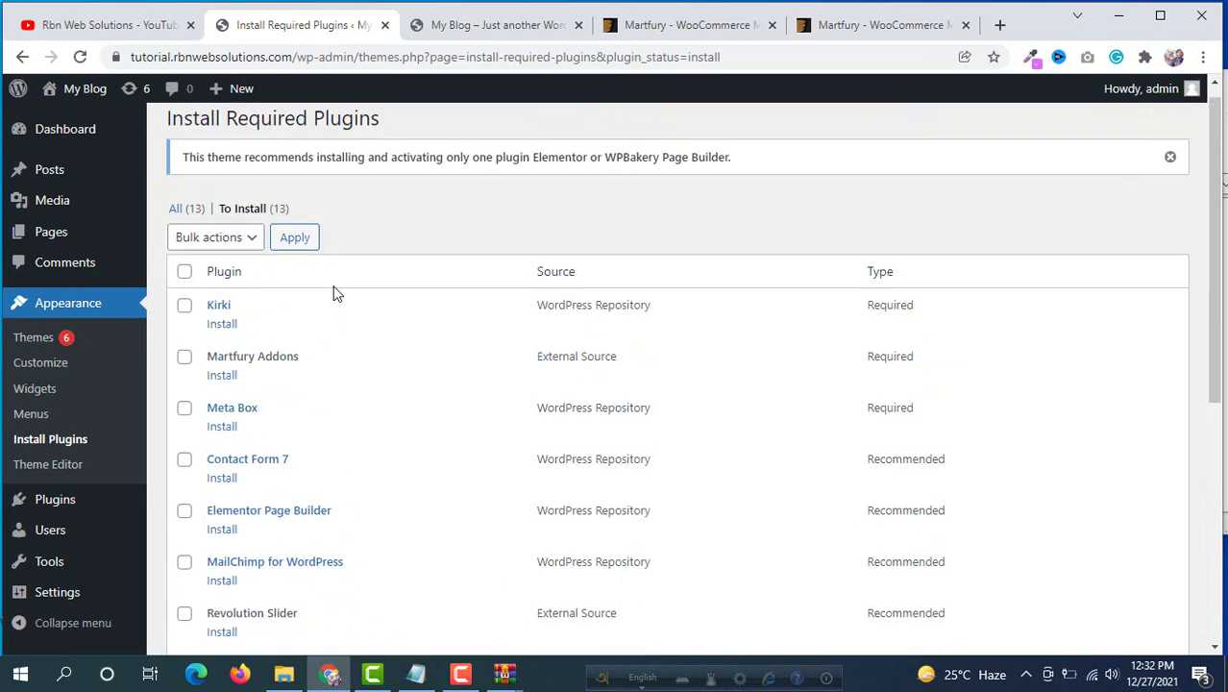
click(184, 275)
click(235, 240)
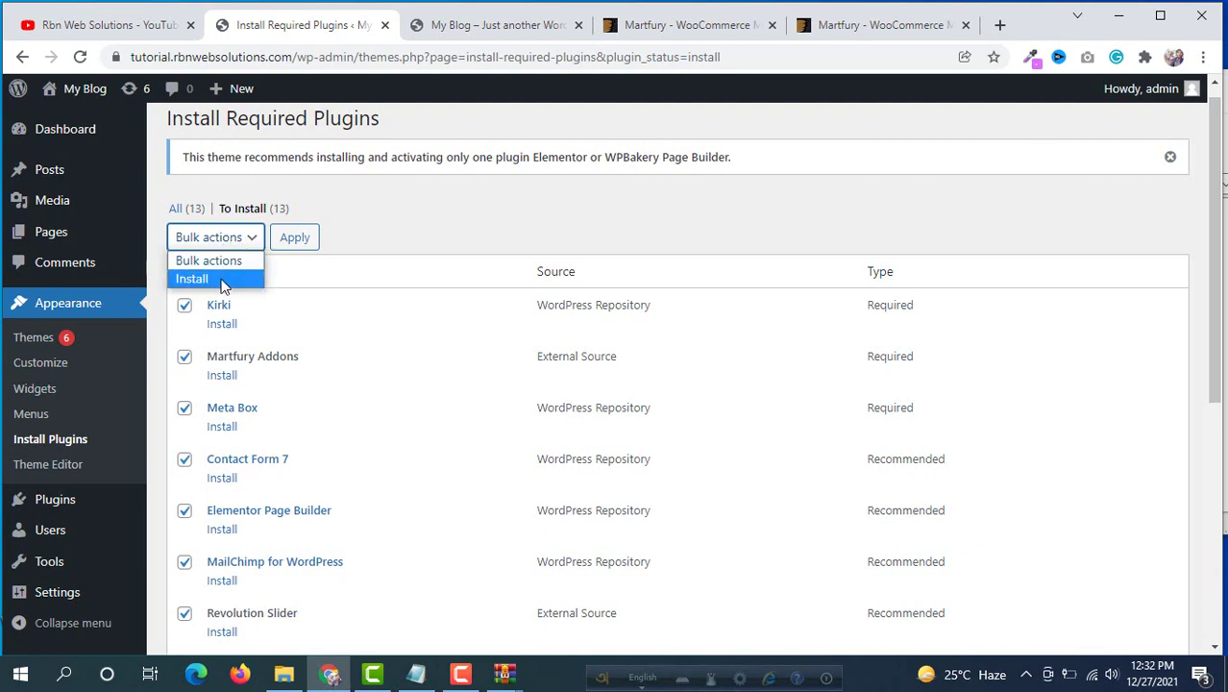
click(195, 279)
click(293, 240)
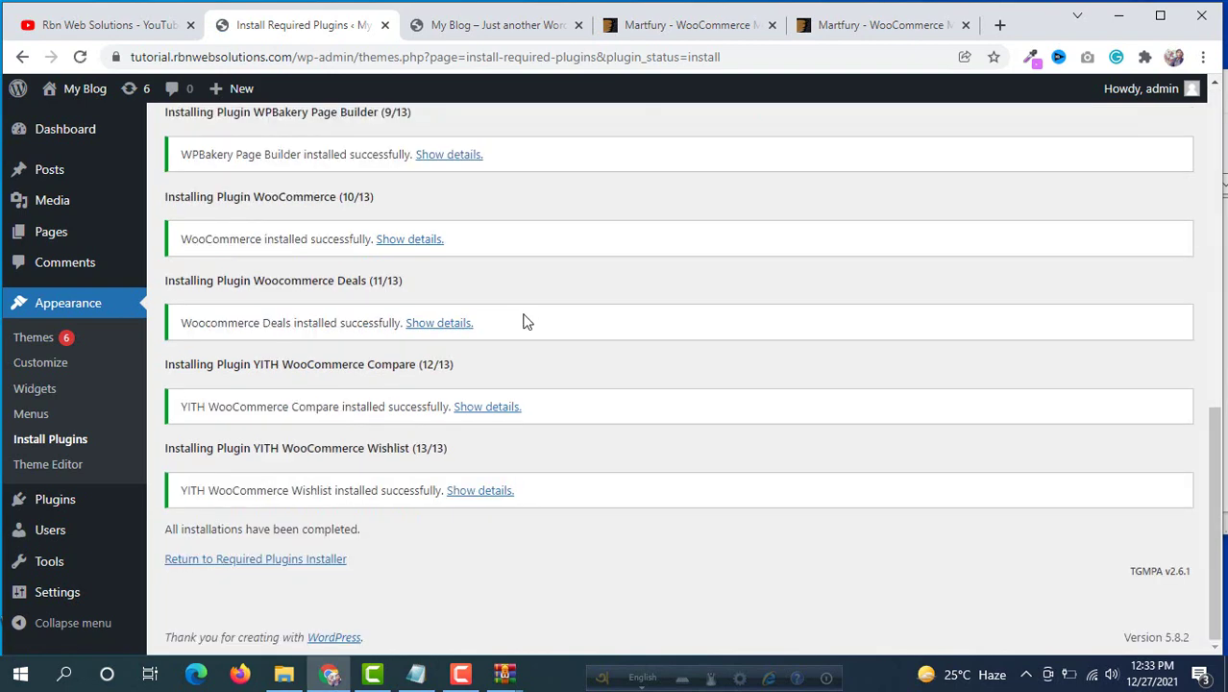
scroll(528, 307, up, 8)
scroll(536, 299, down, 6)
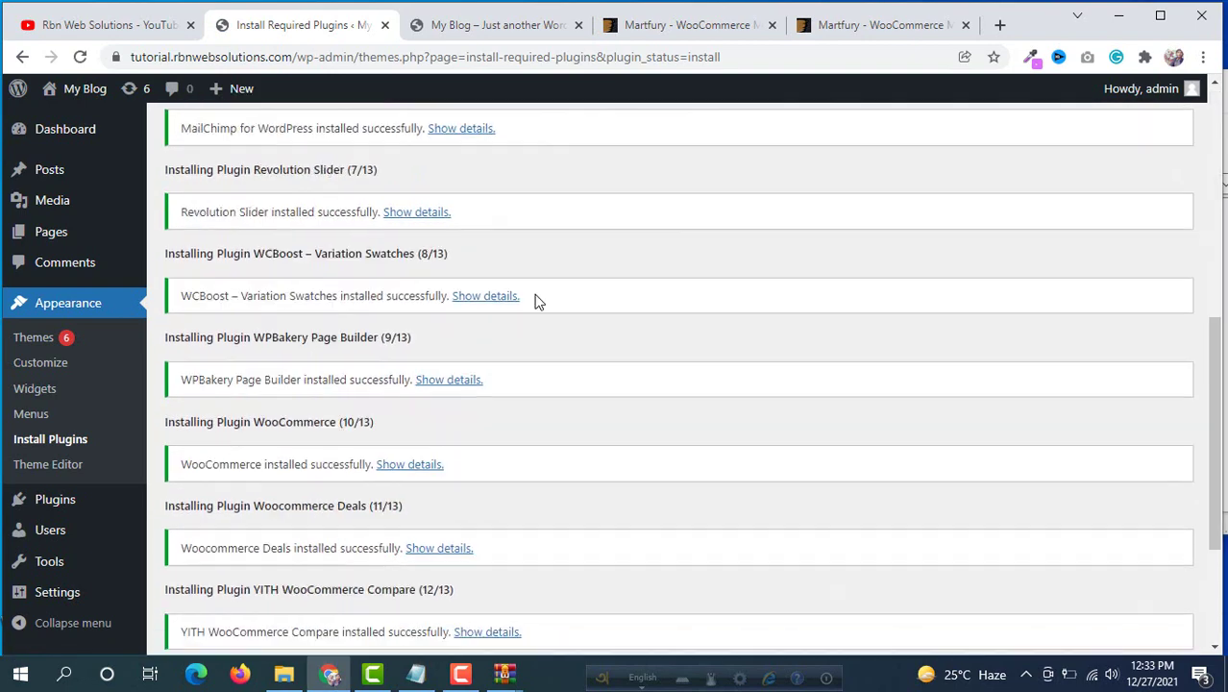
scroll(539, 302, down, 3)
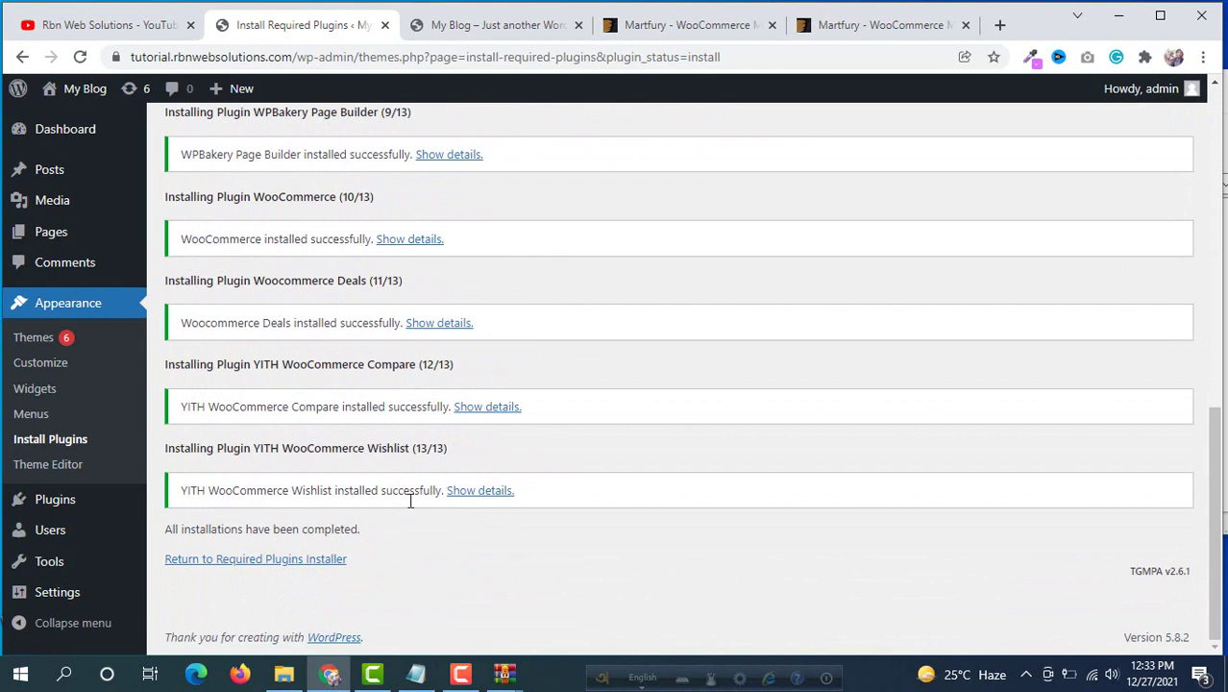
- Back in the required plugins list, bulk-activate all 13 plugins from Kirki to YITH WooCommerce Wishlist
click(292, 561)
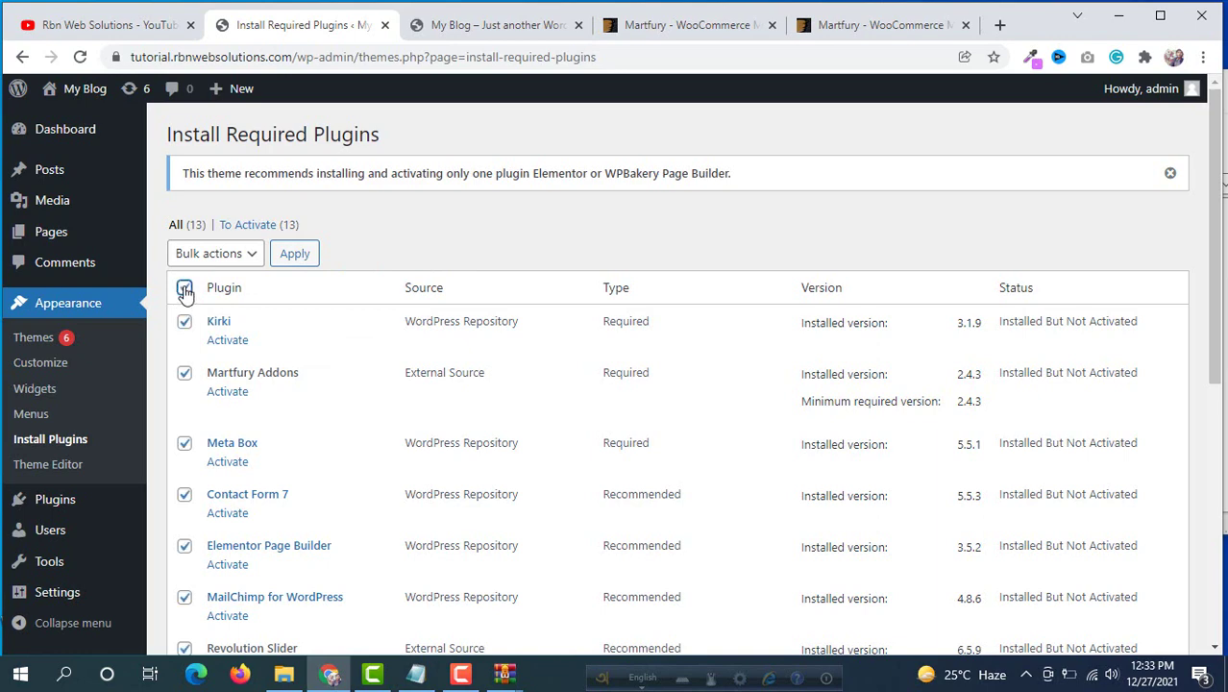
click(237, 258)
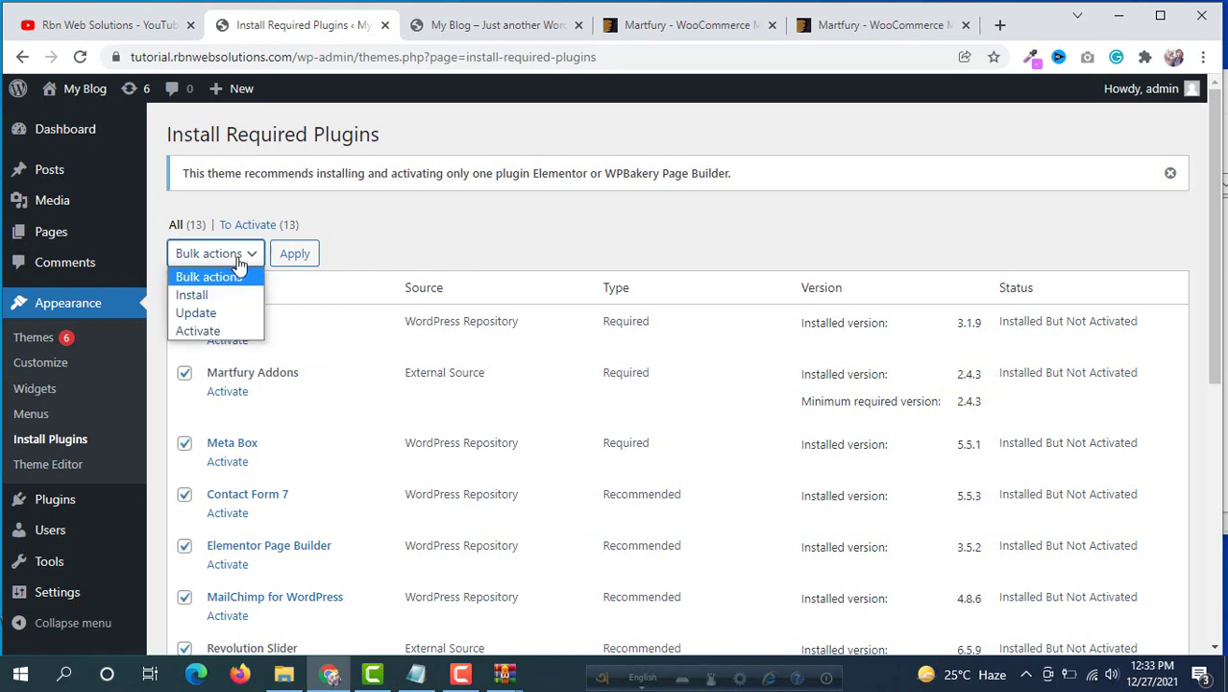
click(218, 334)
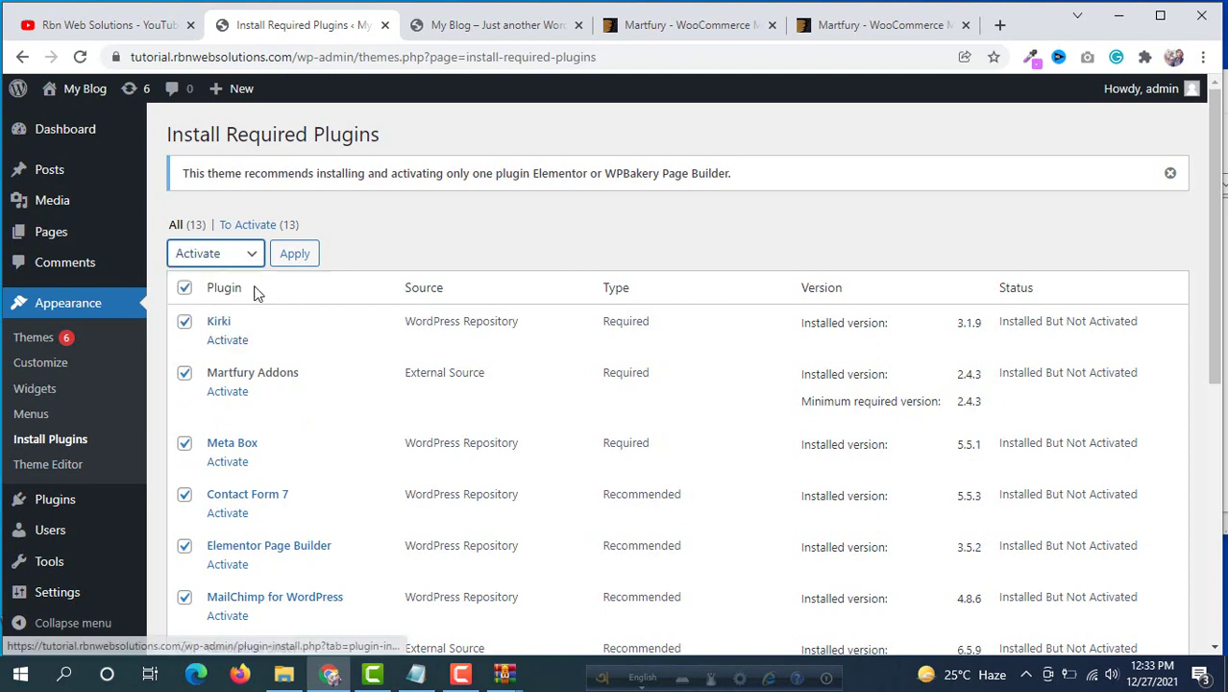
click(295, 255)
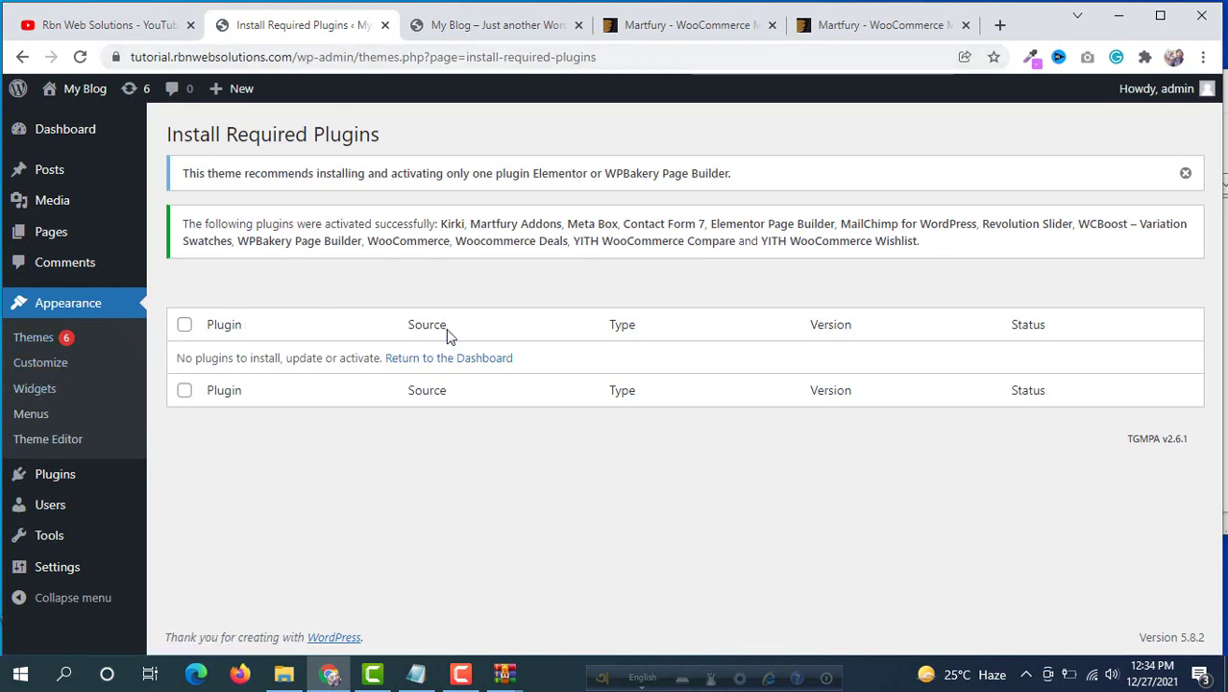
- Skip WooCommerce store details, decline usage tracking, dismiss the welcome popup and return to the Dashboard
click(445, 360)
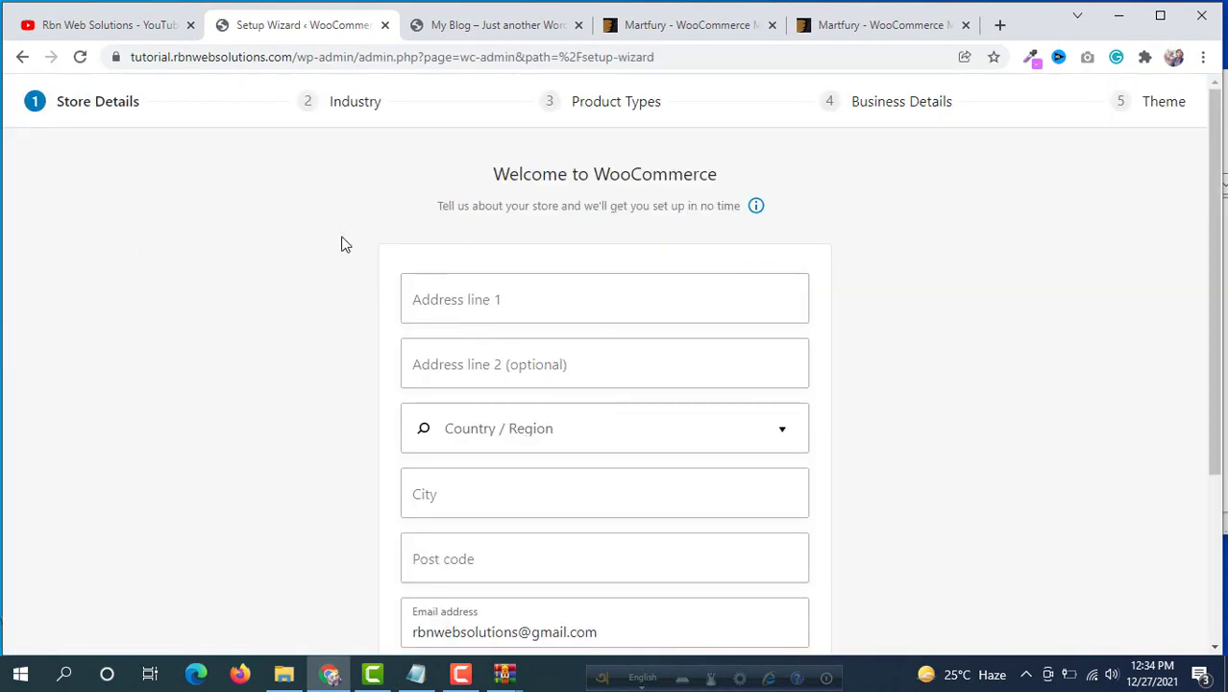
scroll(827, 528, down, 3)
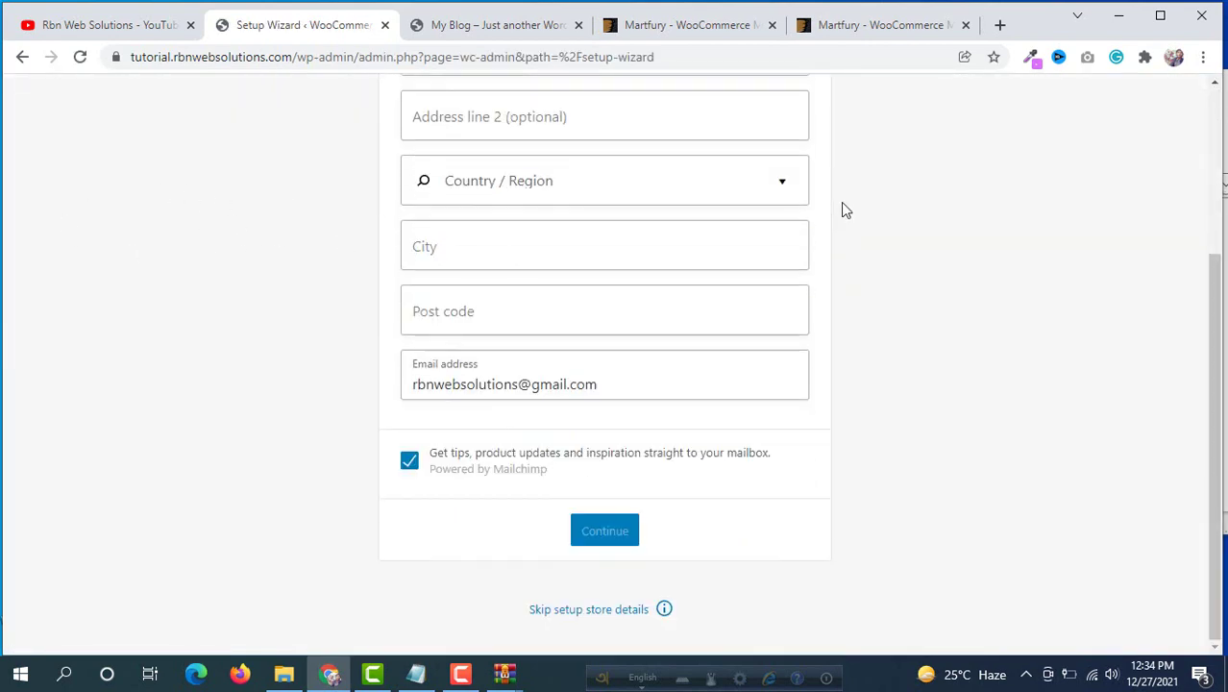
click(611, 615)
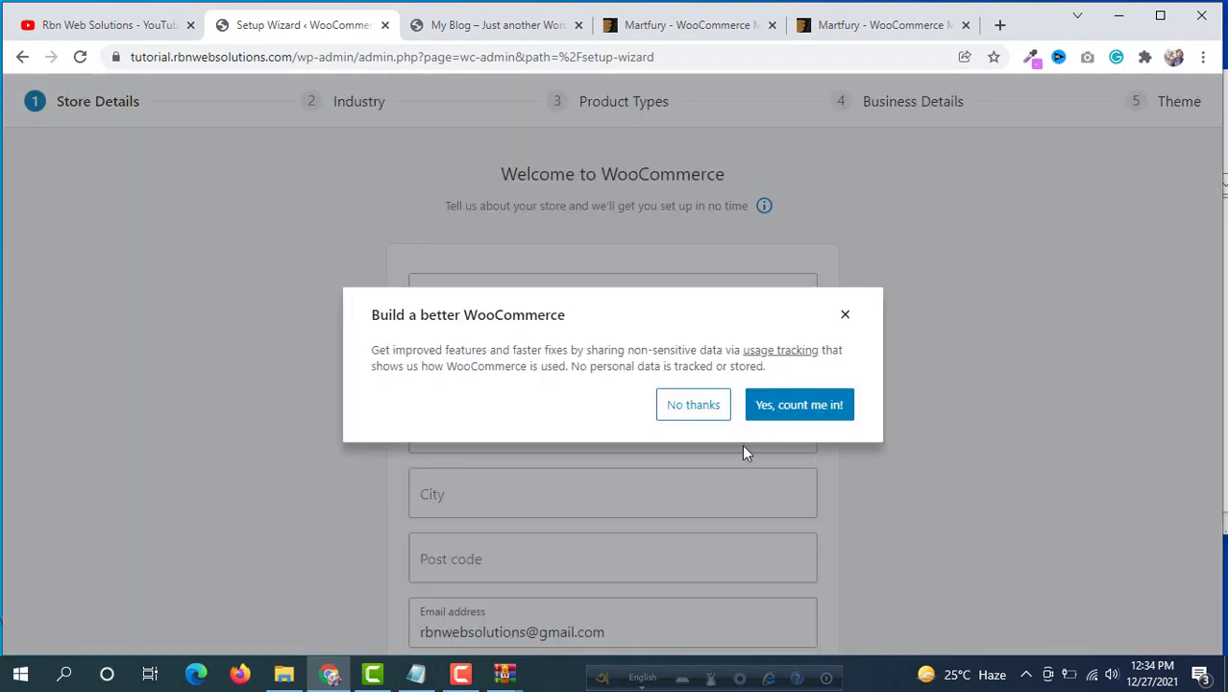
click(693, 413)
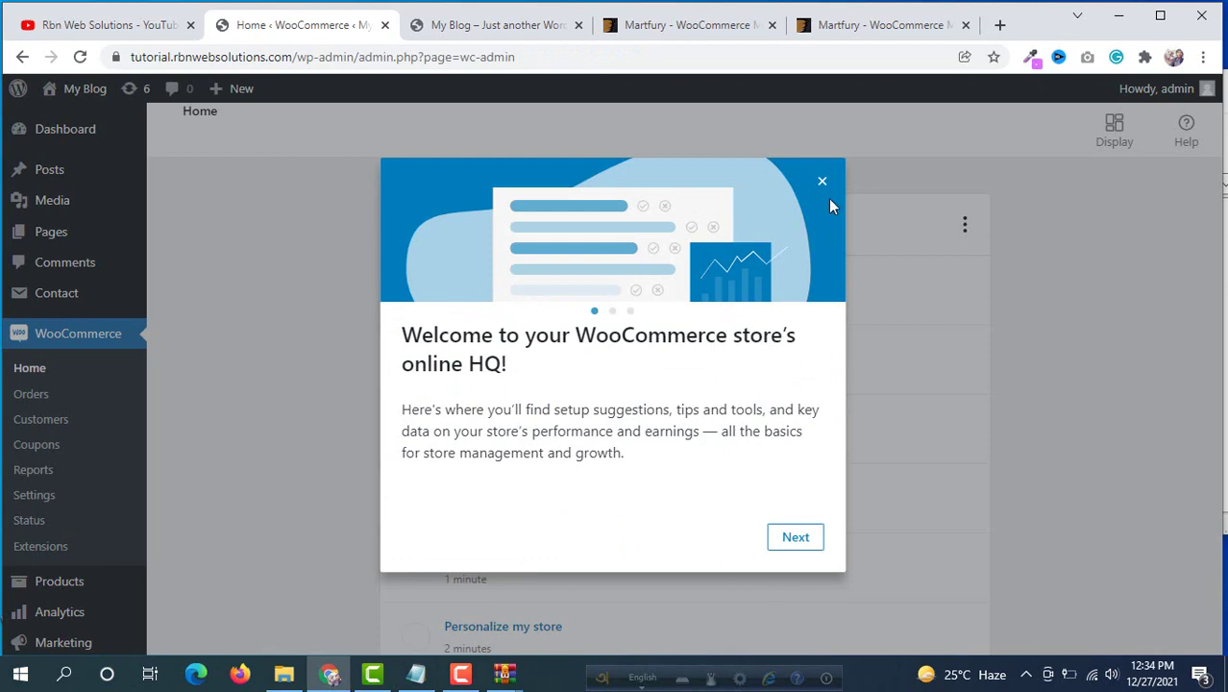
key(Escape)
click(74, 143)
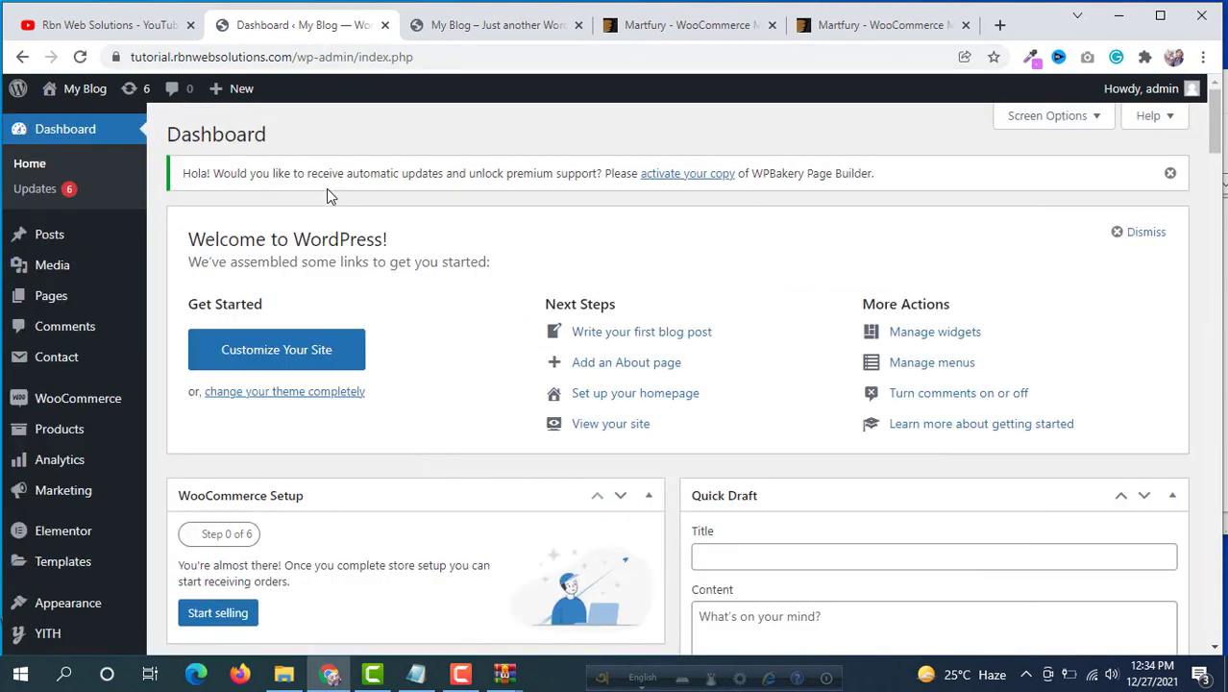
scroll(88, 235, down, 3)
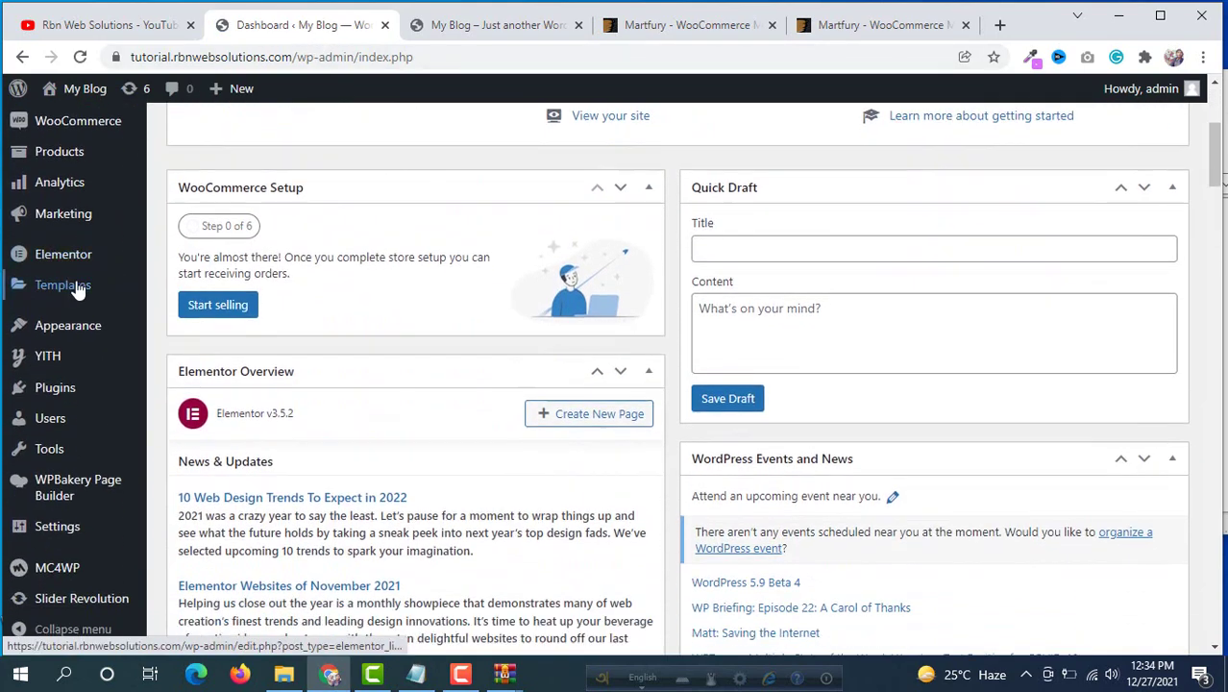
scroll(81, 288, up, 3)
mouse_move(117, 398)
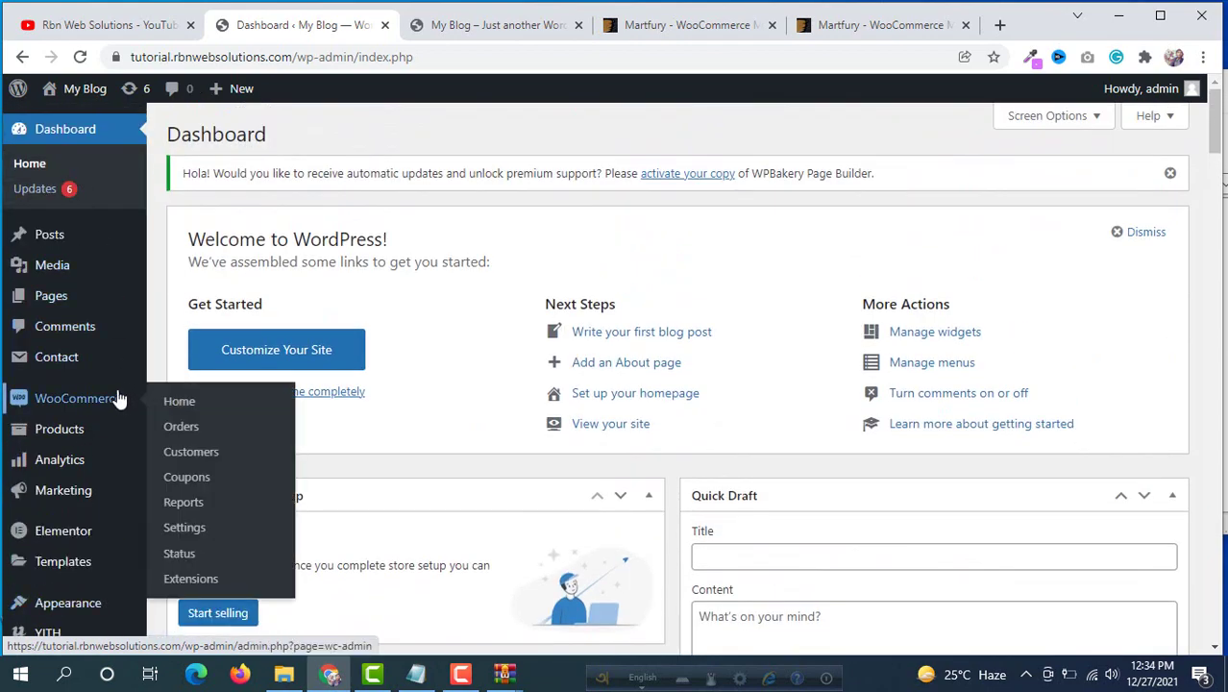
scroll(96, 423, down, 2)
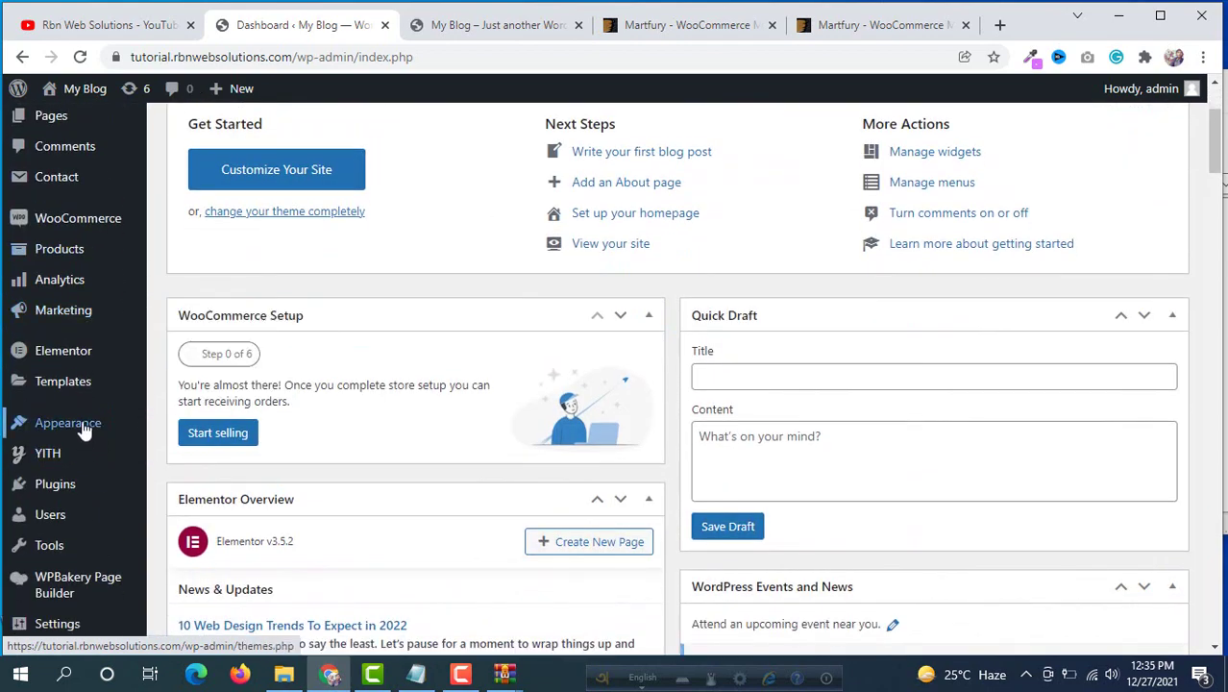
mouse_move(84, 431)
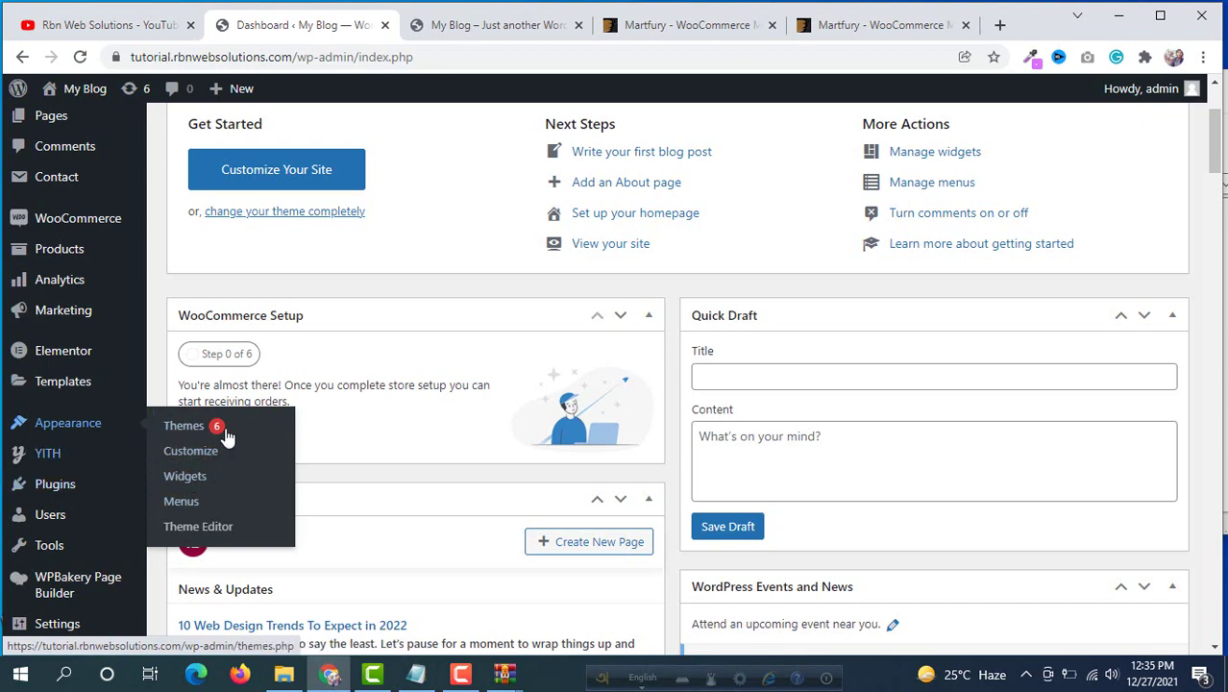
right_click(193, 467)
click(270, 506)
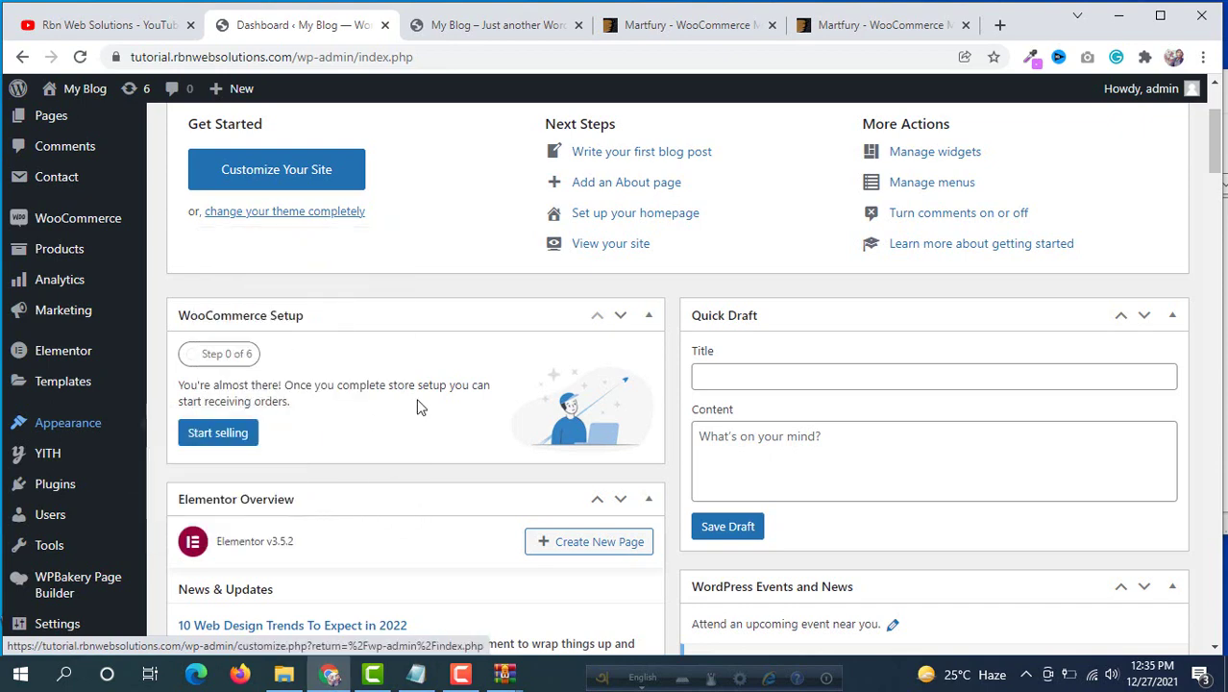
- Bring the martfury274.rar archive forward in WinRAR and open its Plugins folder
click(282, 682)
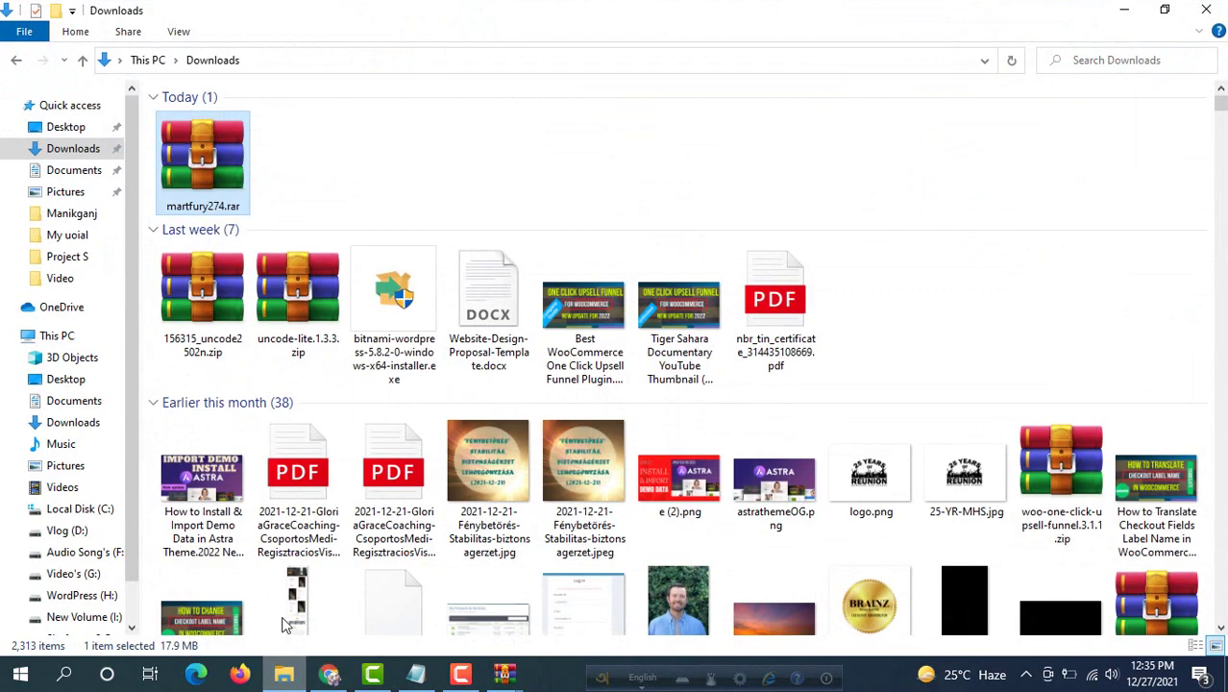
click(504, 674)
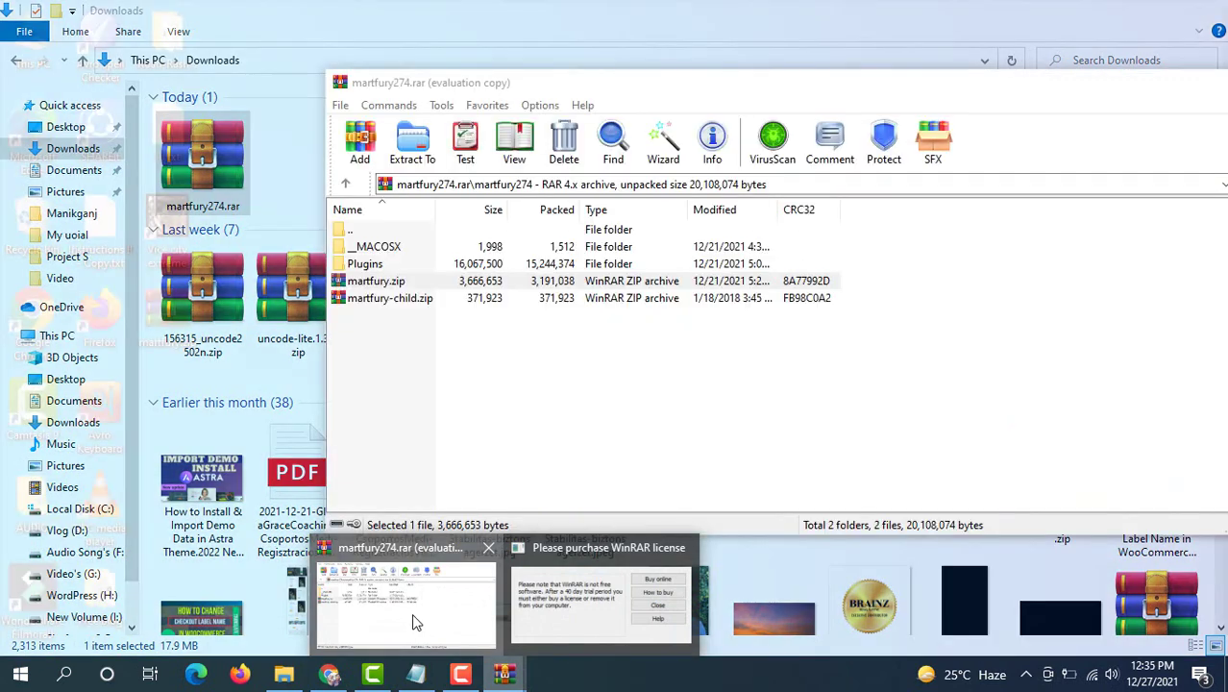
click(412, 615)
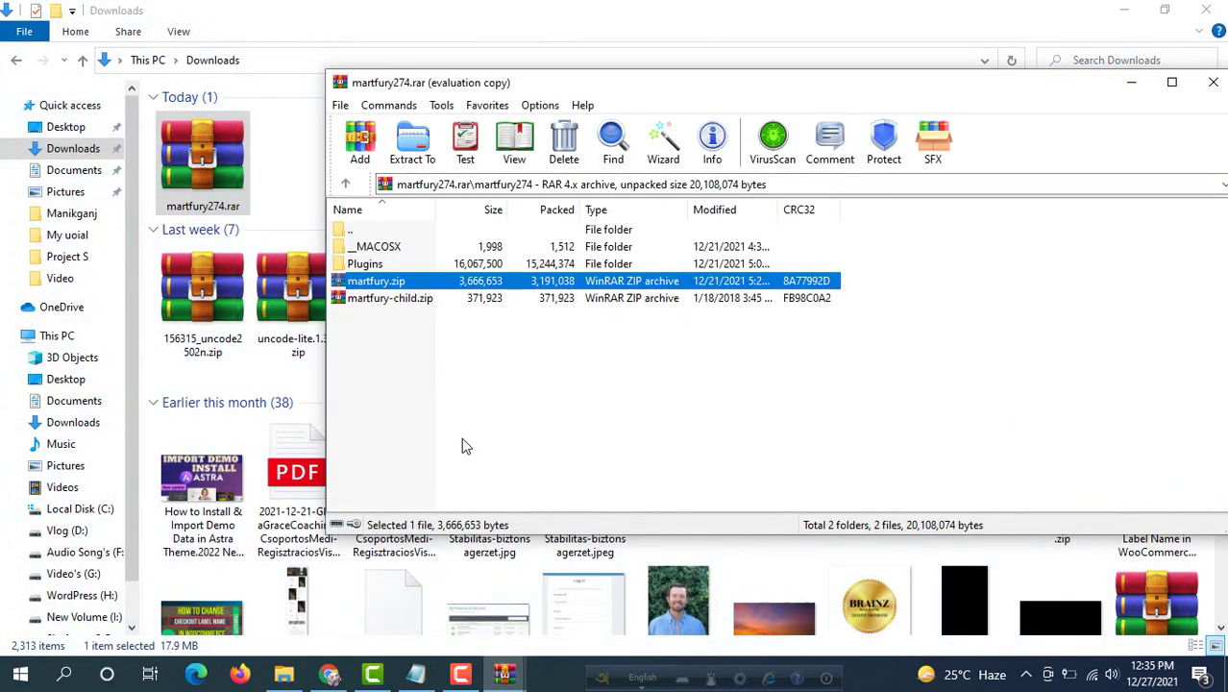
double_click(367, 265)
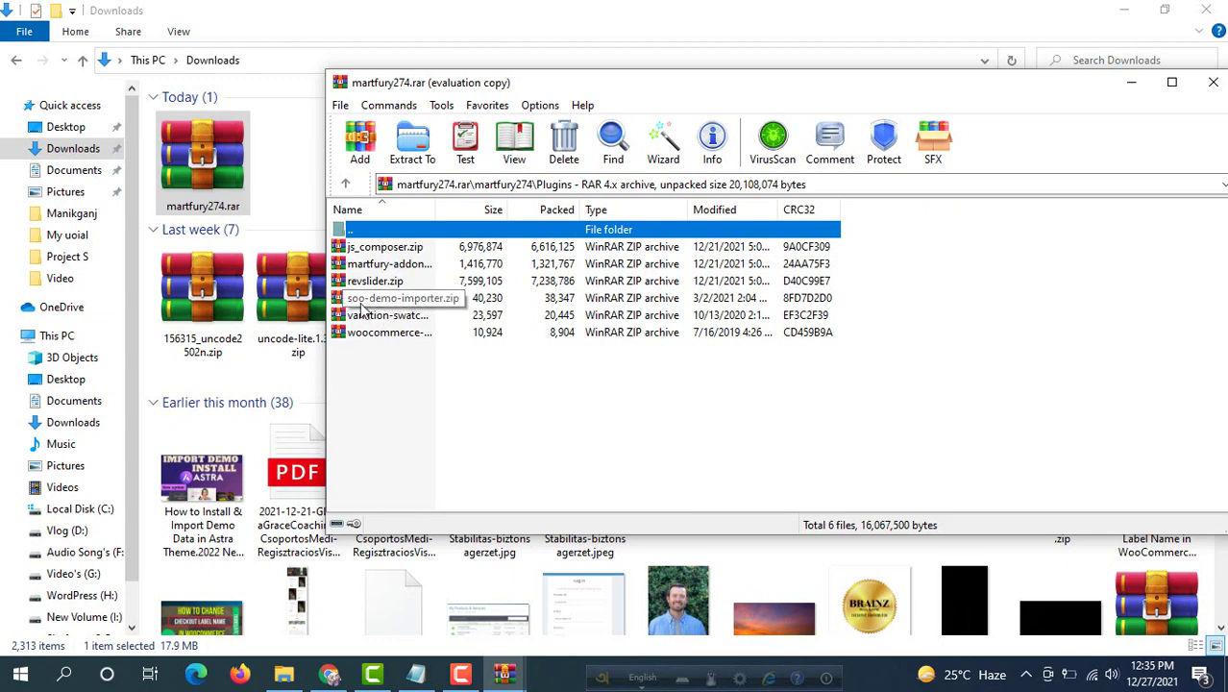
- Drag soo-demo-importer.zip from the archive onto the desktop beside martfury.zip
click(430, 306)
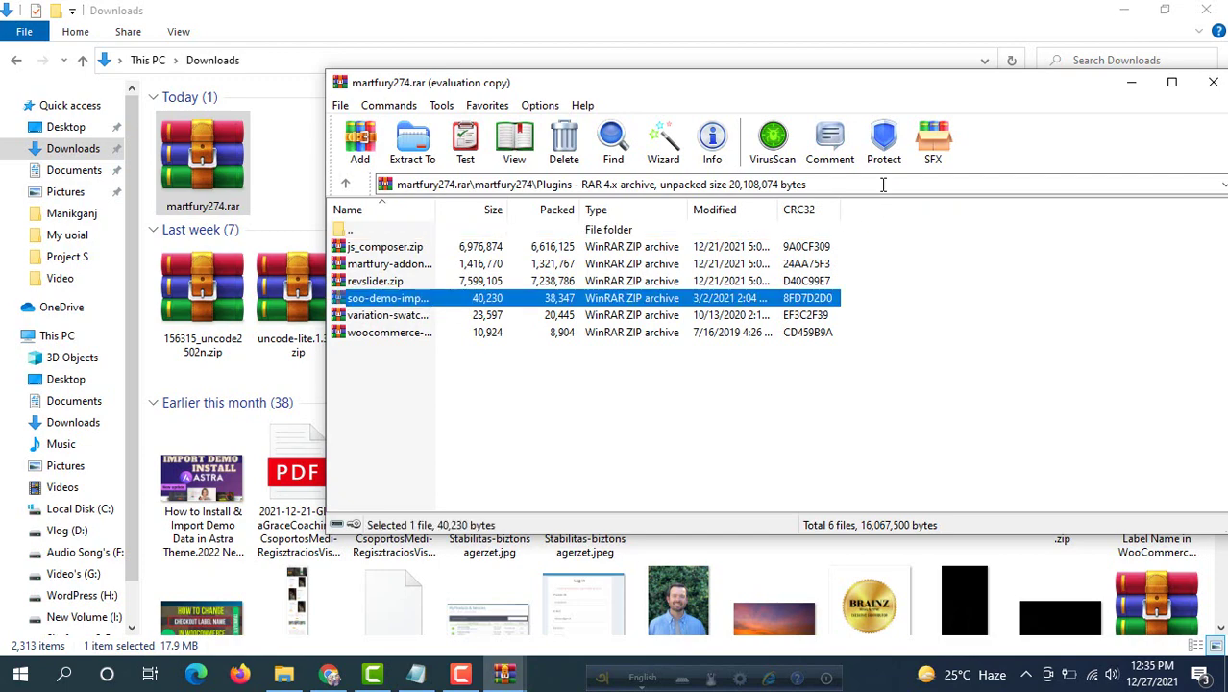
click(1123, 13)
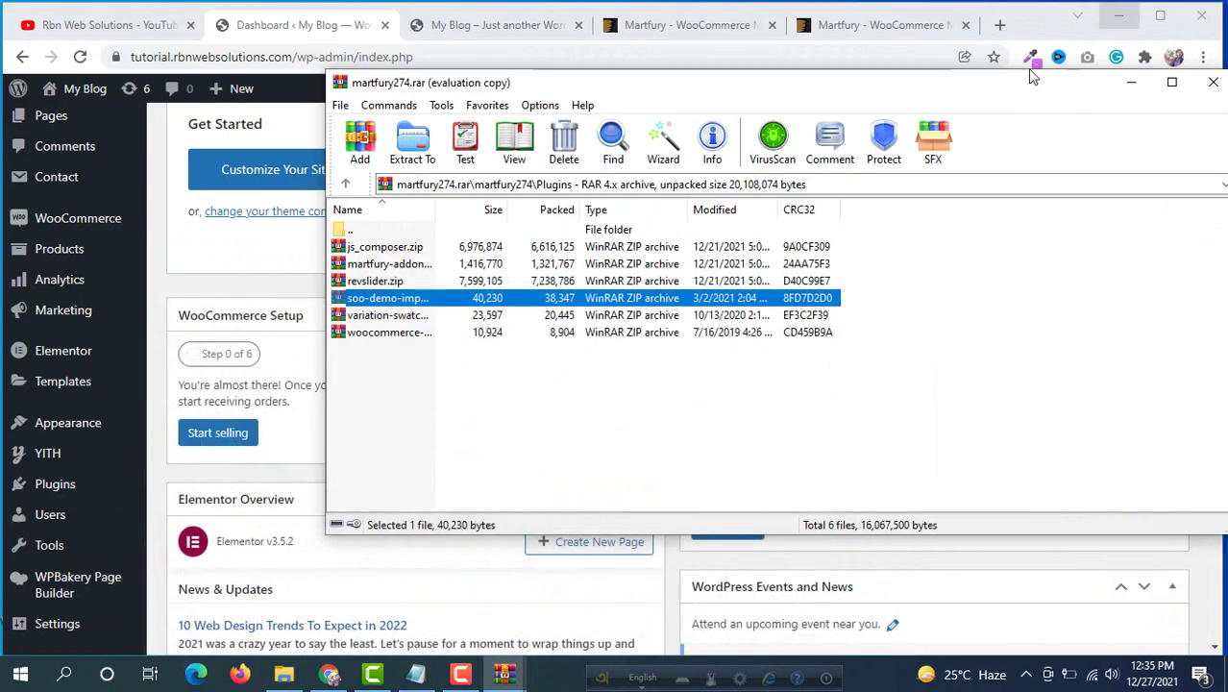
click(1120, 16)
drag(466, 305, 397, 298)
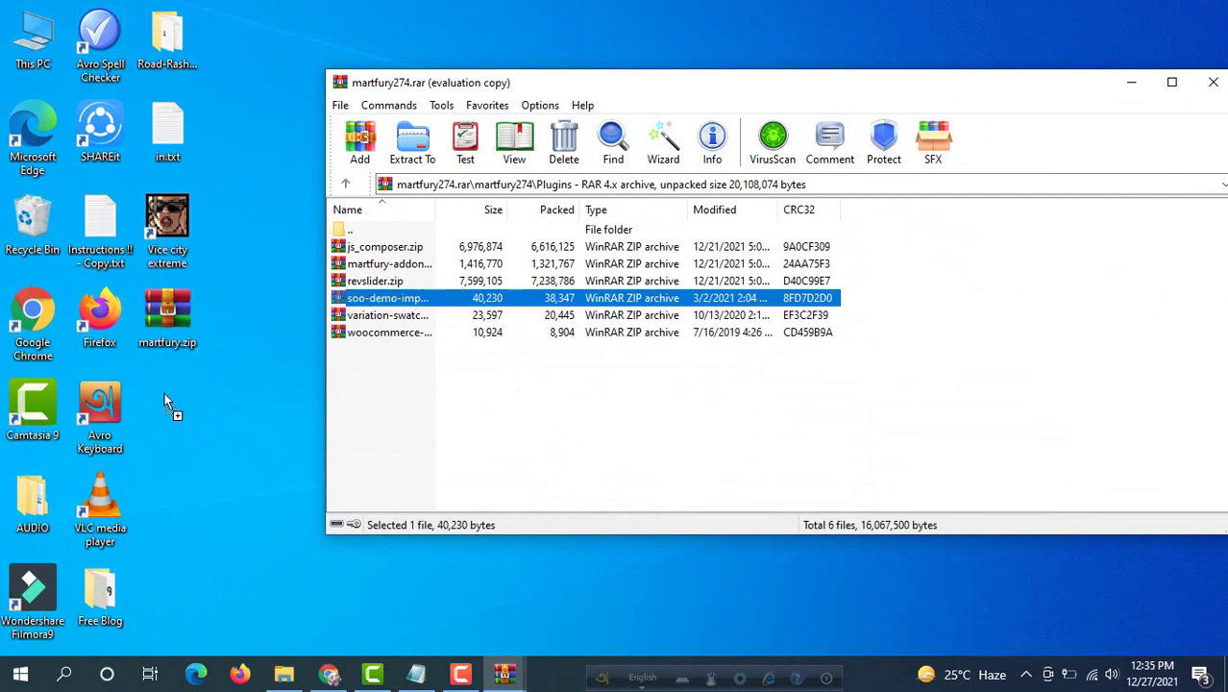
drag(165, 401, 164, 402)
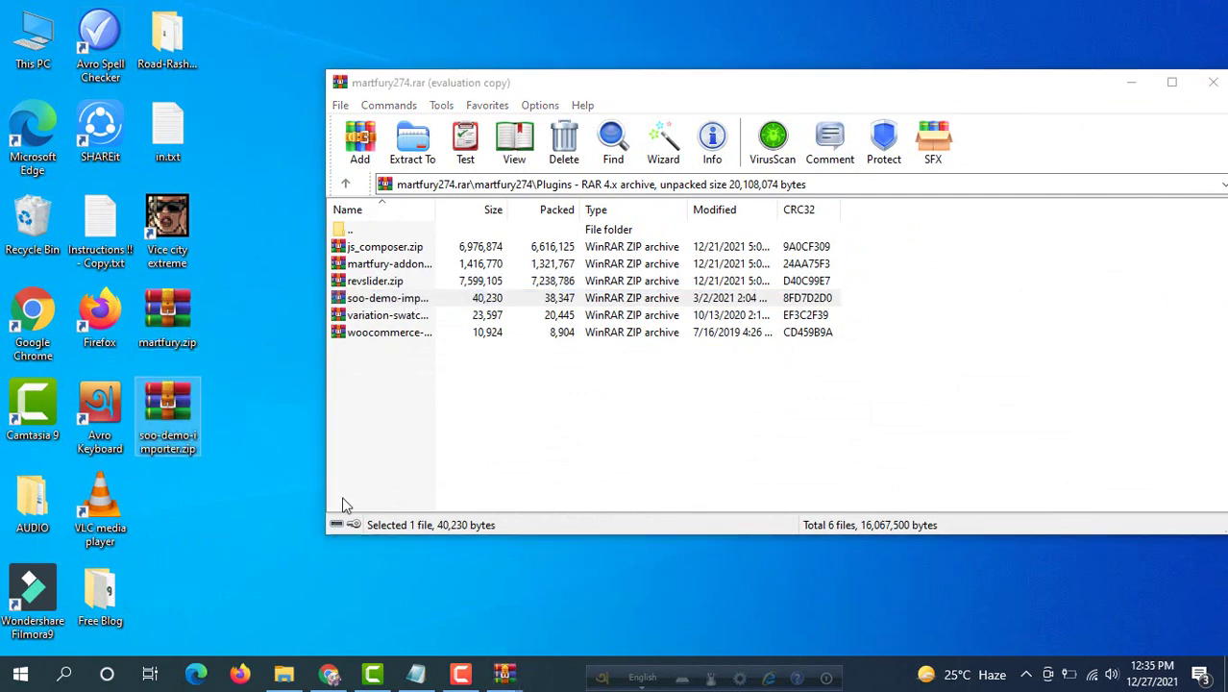
- Go to Plugins > Add New in the WordPress dashboard
click(329, 675)
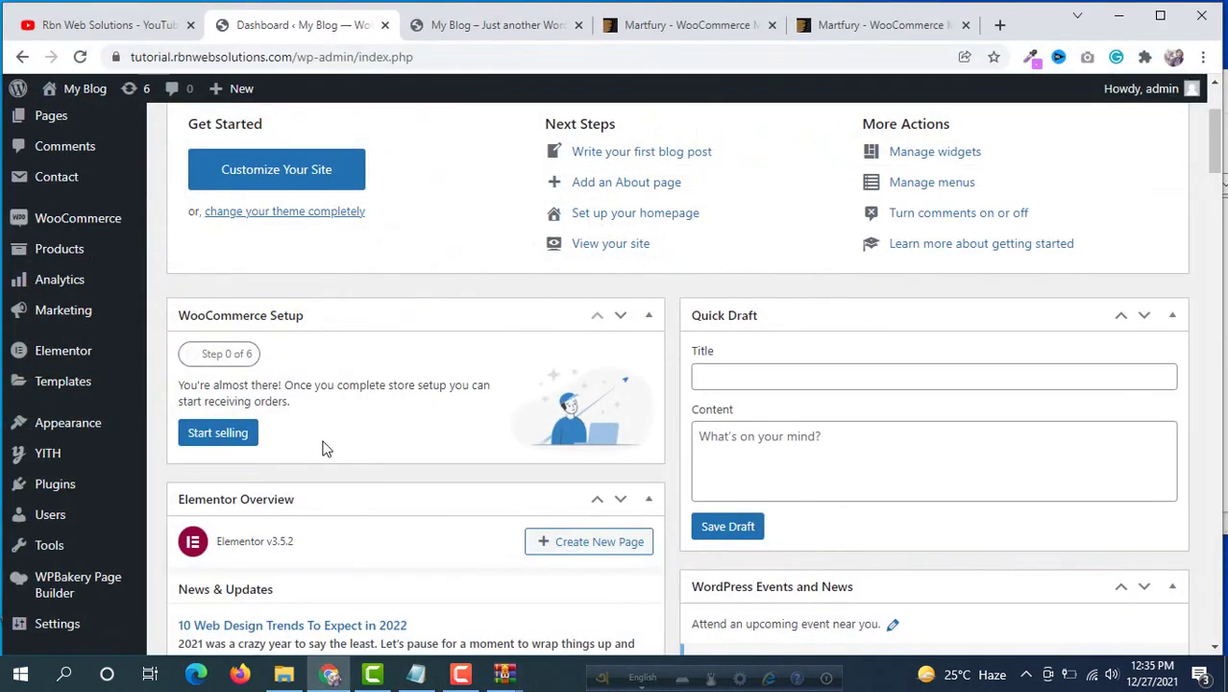
scroll(84, 169, up, 1)
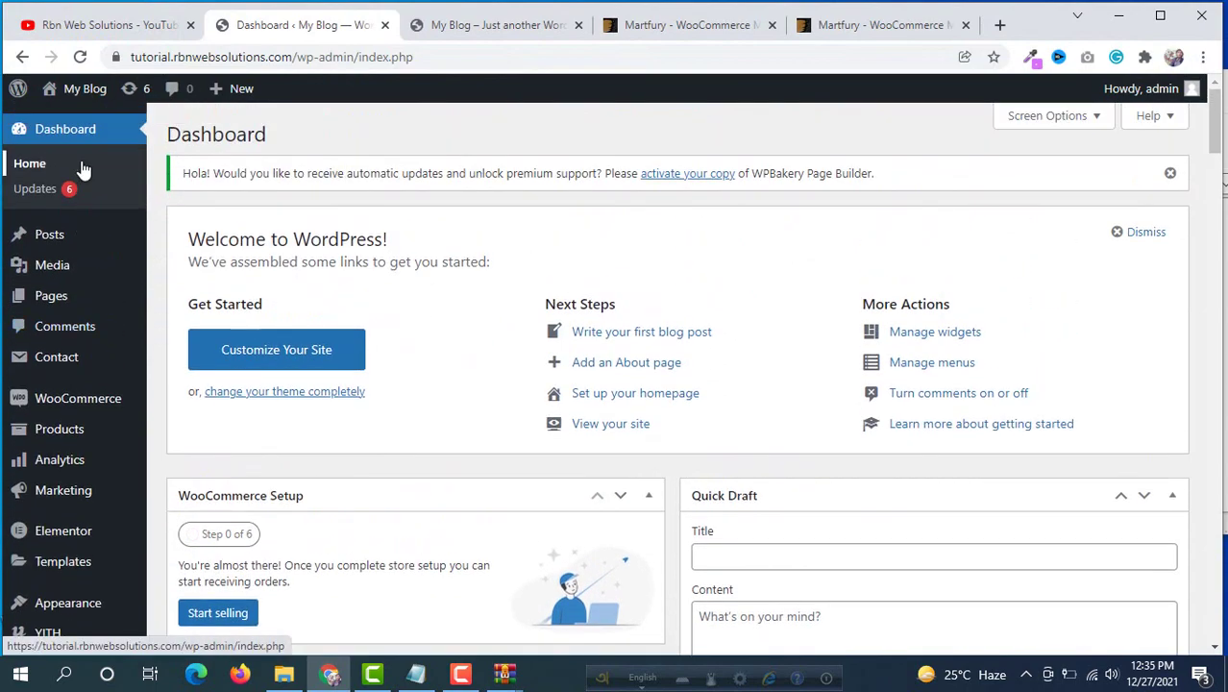
scroll(84, 169, down, 2)
scroll(84, 169, down, 1)
mouse_move(76, 409)
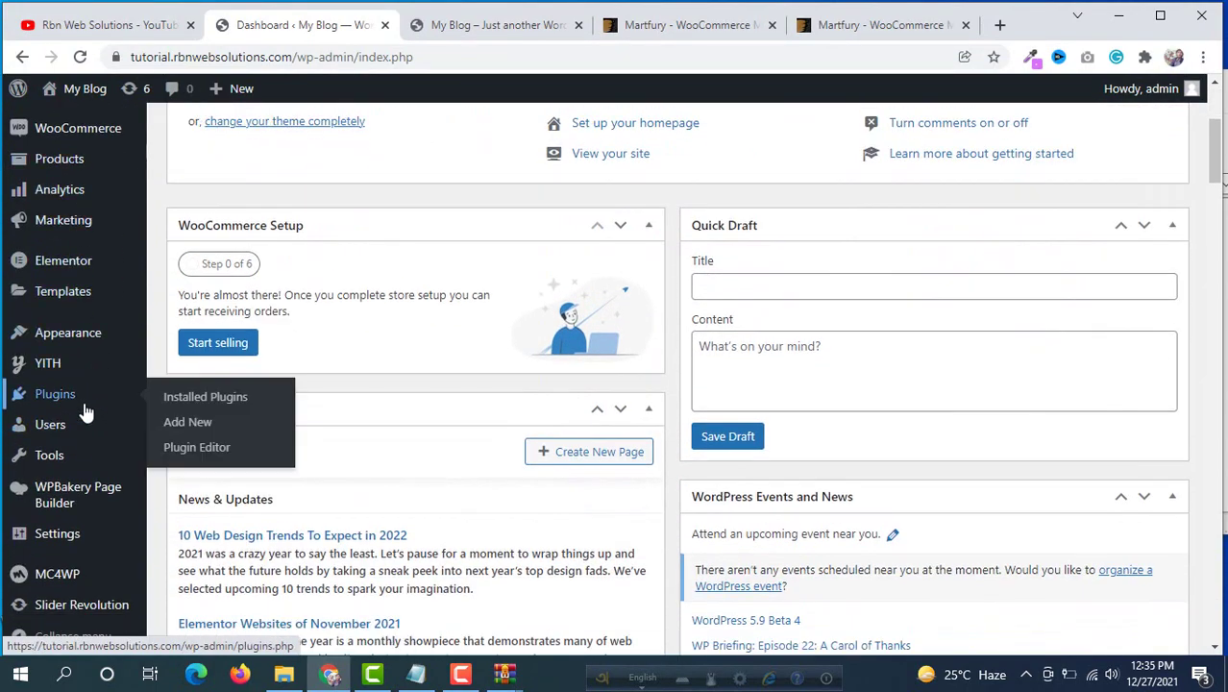
click(197, 425)
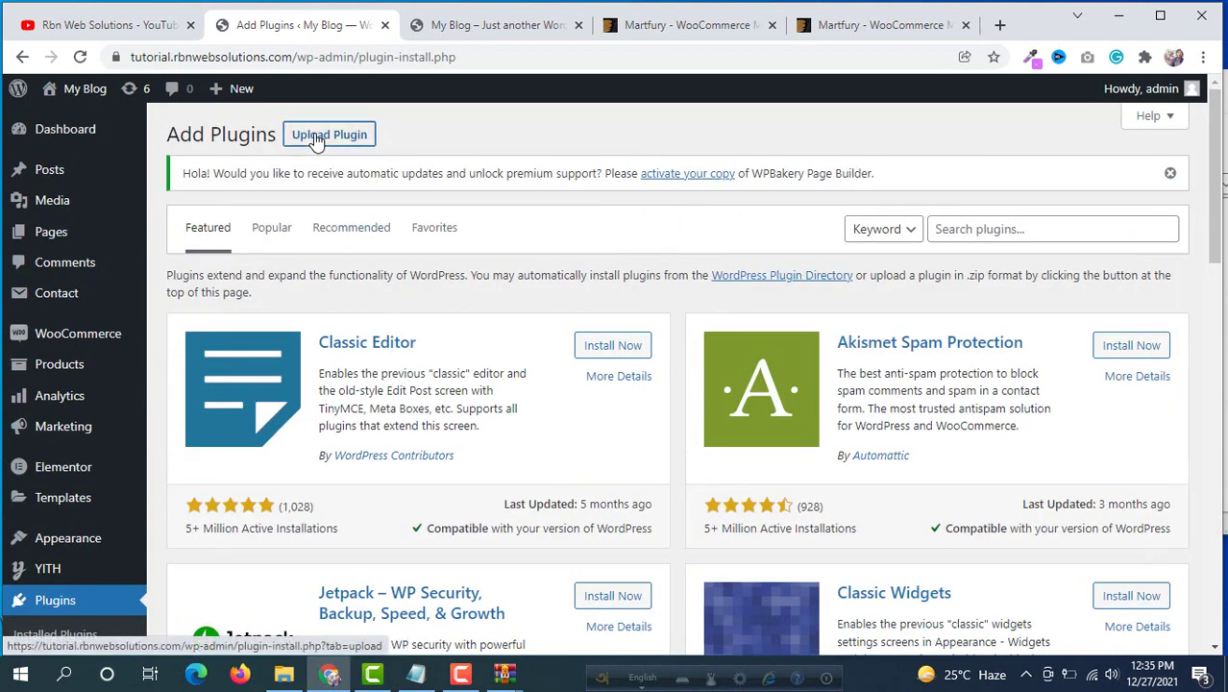
- Upload soo-demo-importer.zip through Upload Plugin, install it and activate it
click(317, 136)
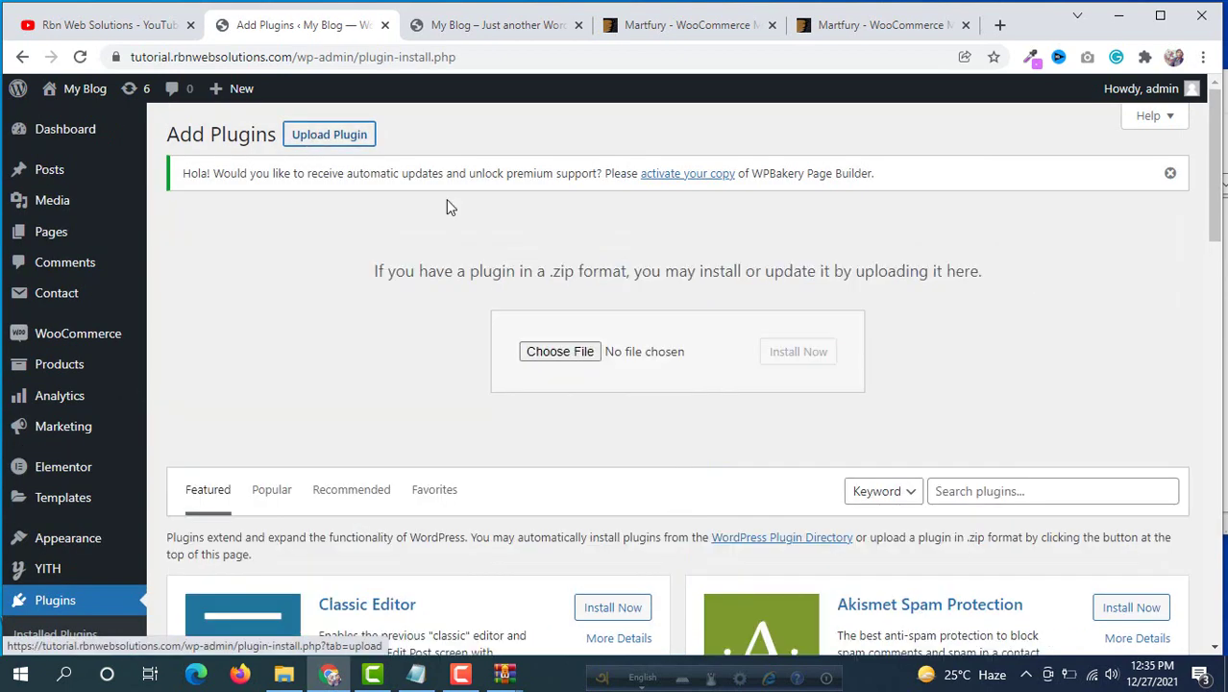
click(579, 356)
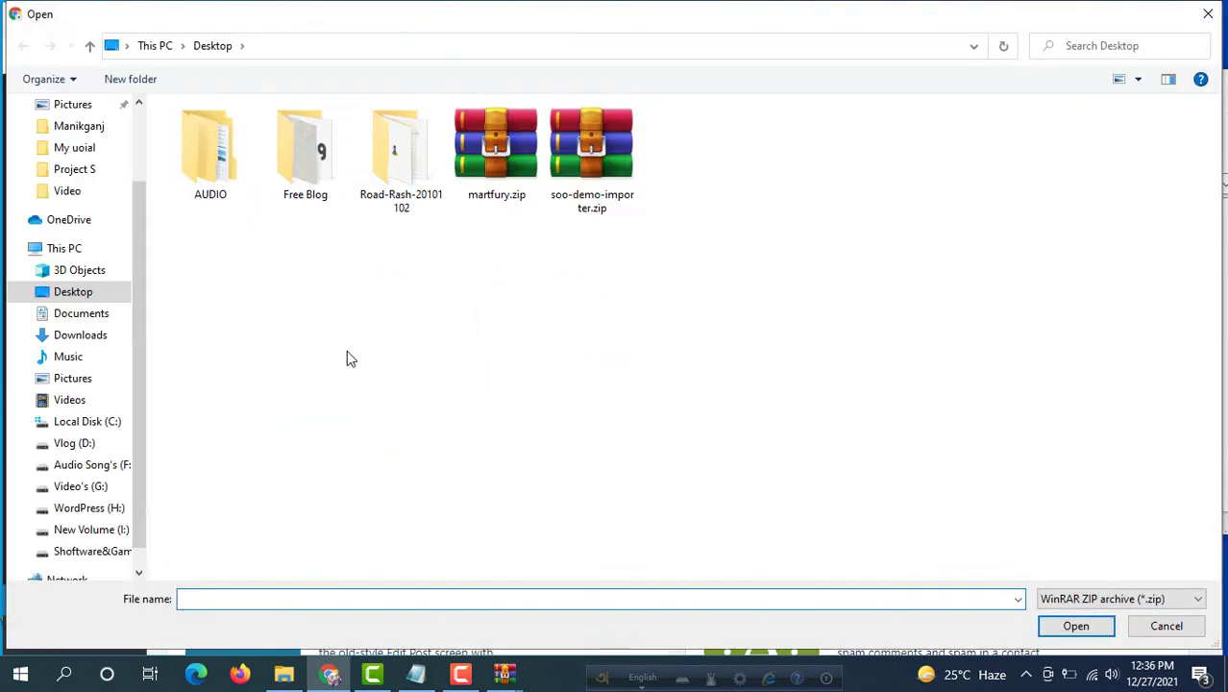
click(604, 173)
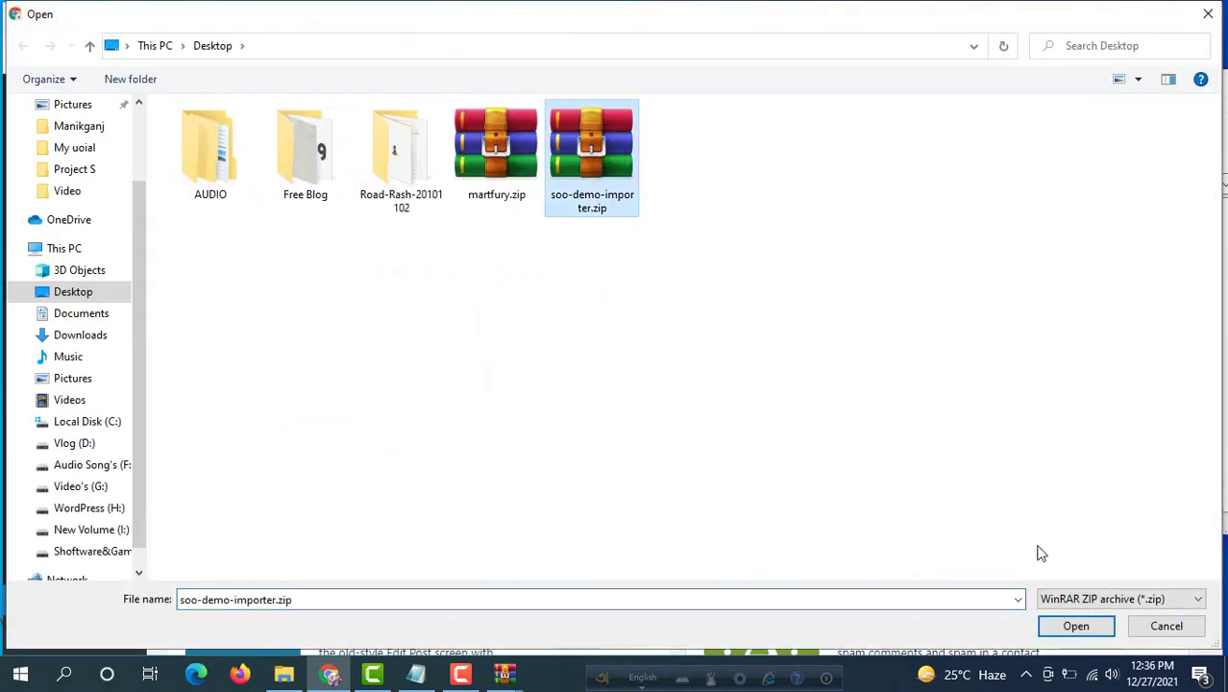
click(1078, 628)
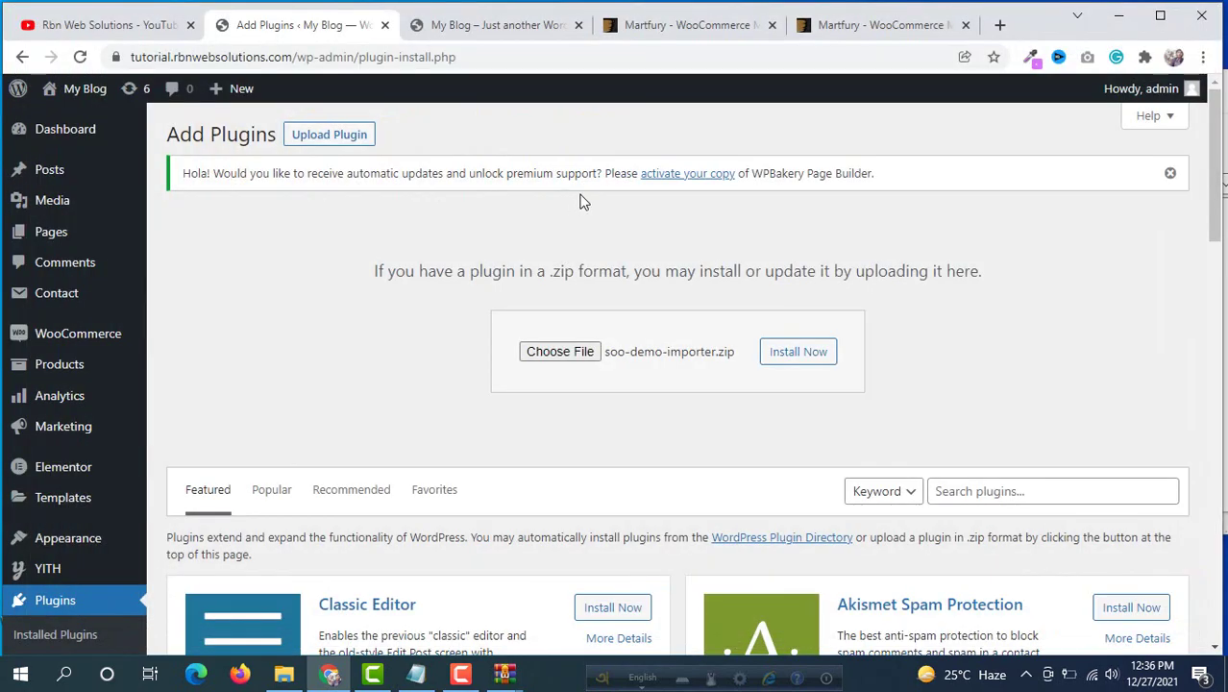
click(798, 353)
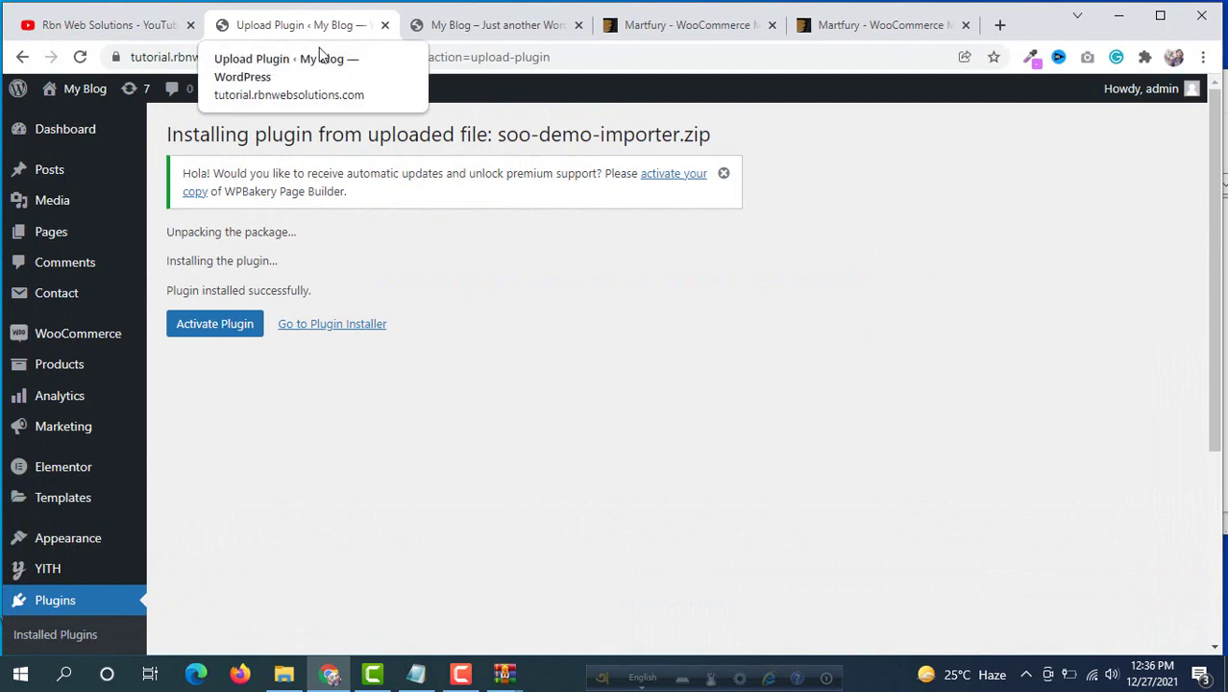
click(217, 327)
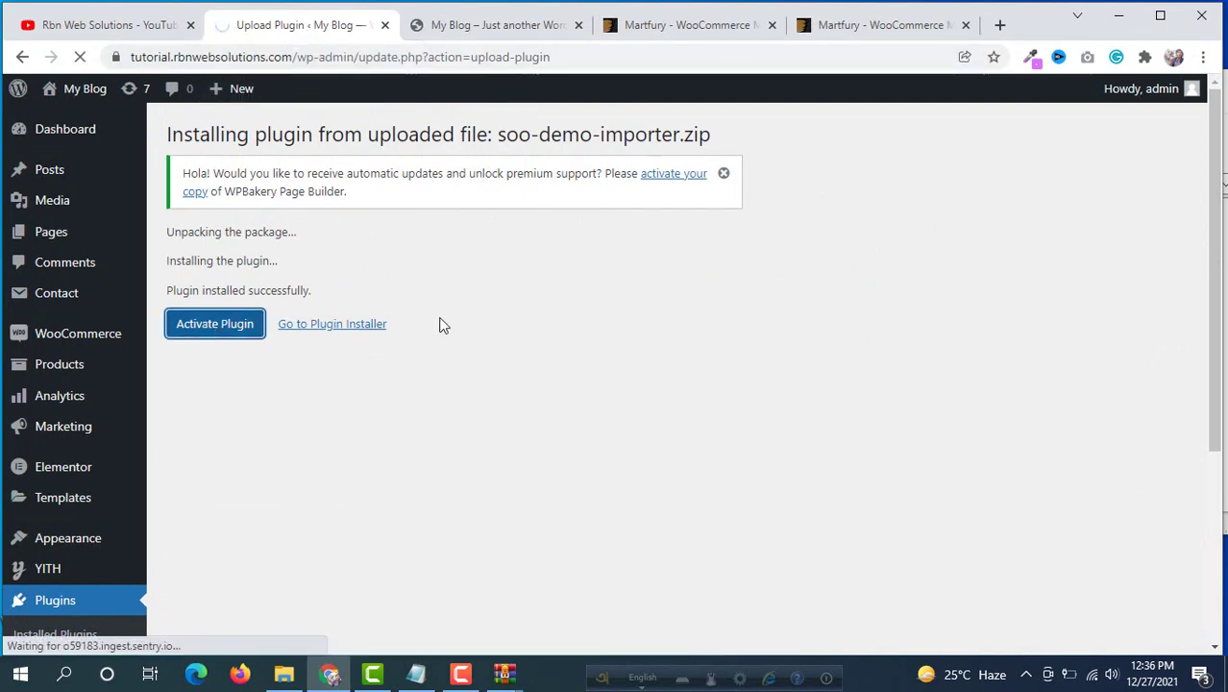
- Open Appearance > Import Demo Data and scroll through the Elementor demos
scroll(480, 231, down, 1)
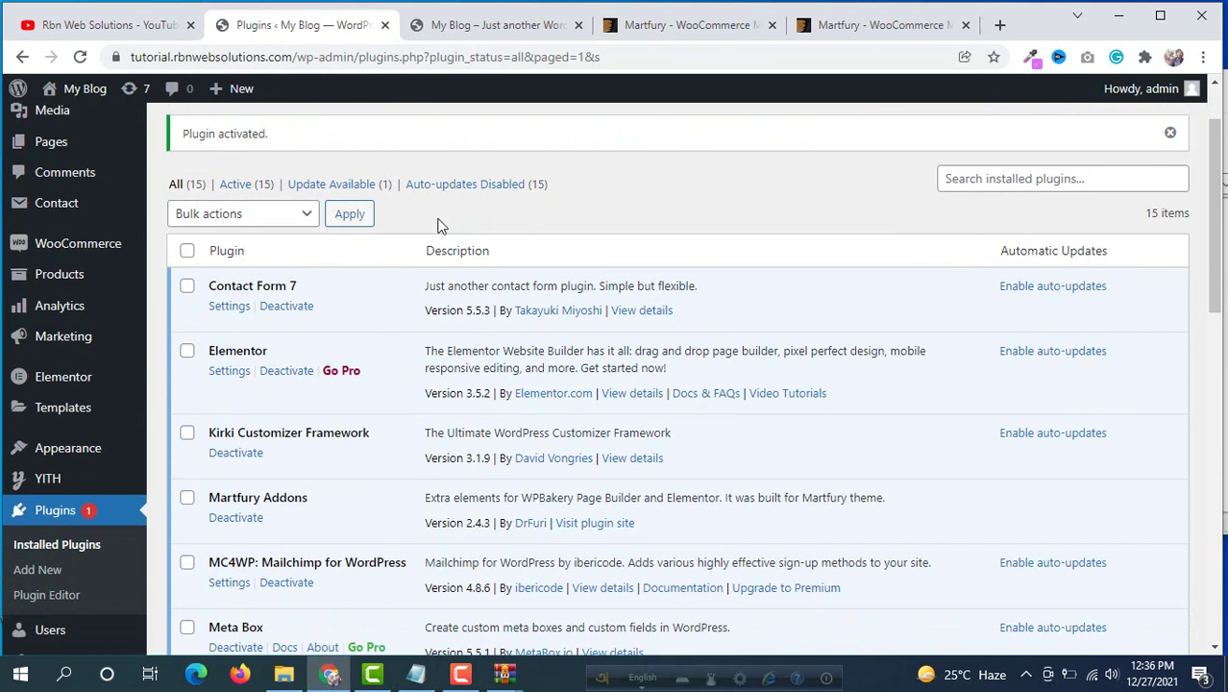
mouse_move(82, 452)
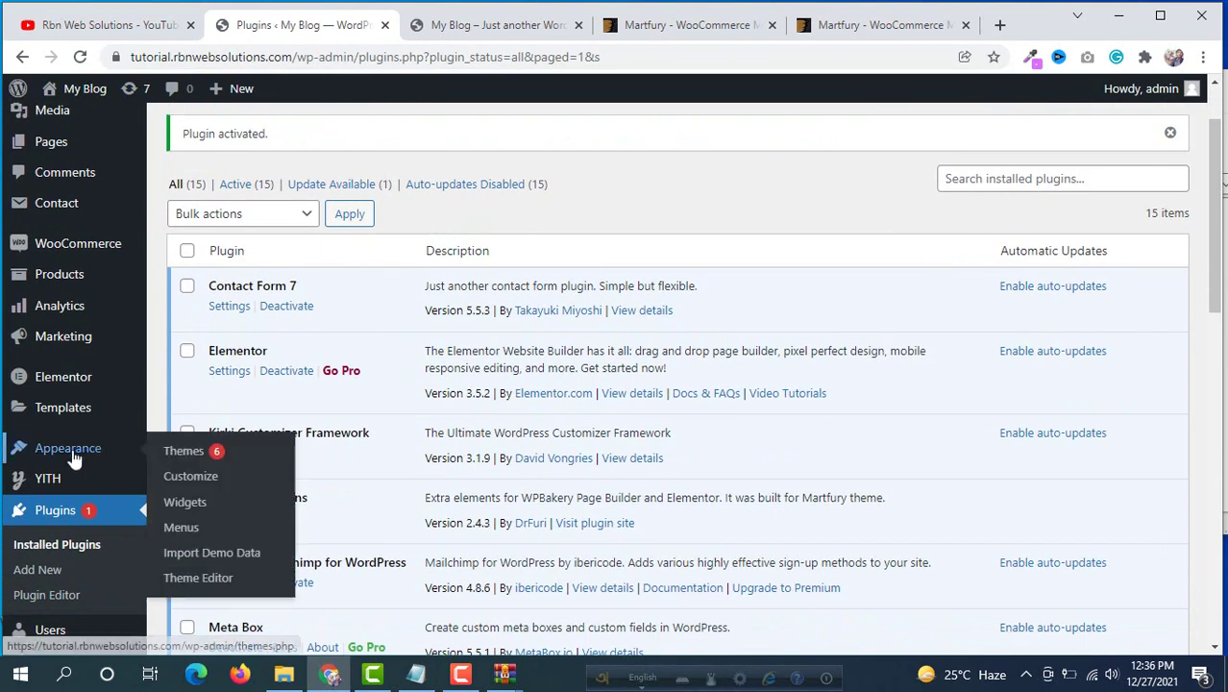
click(216, 564)
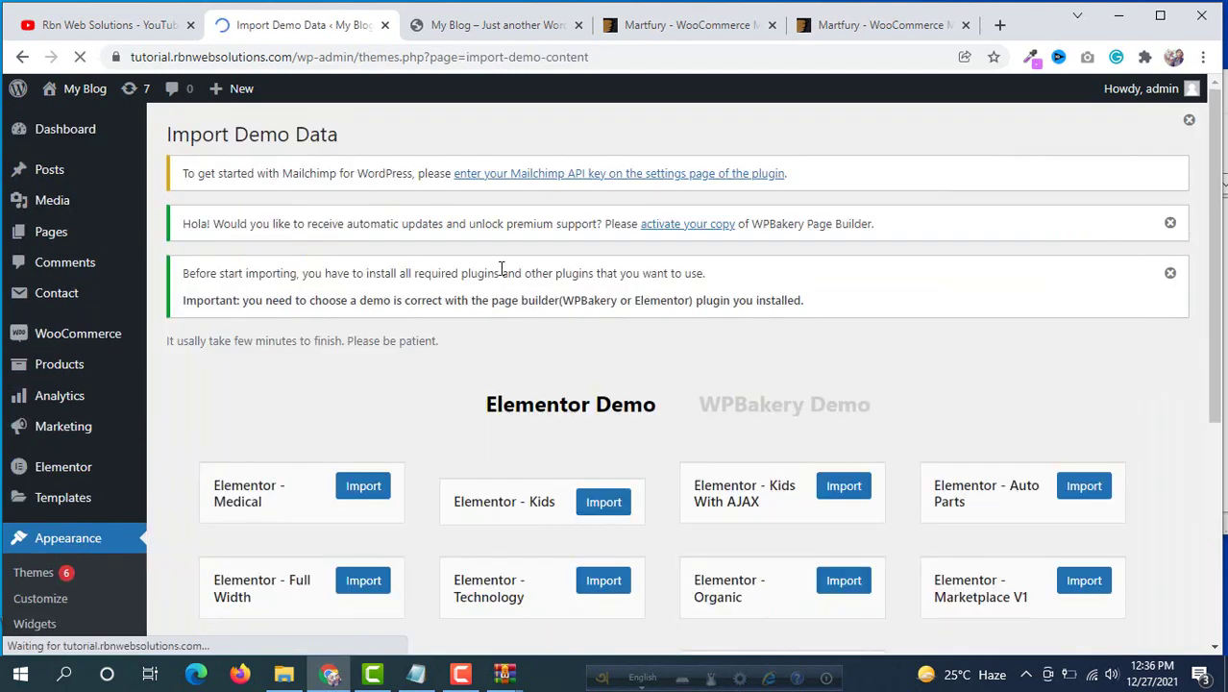
scroll(502, 270, down, 2)
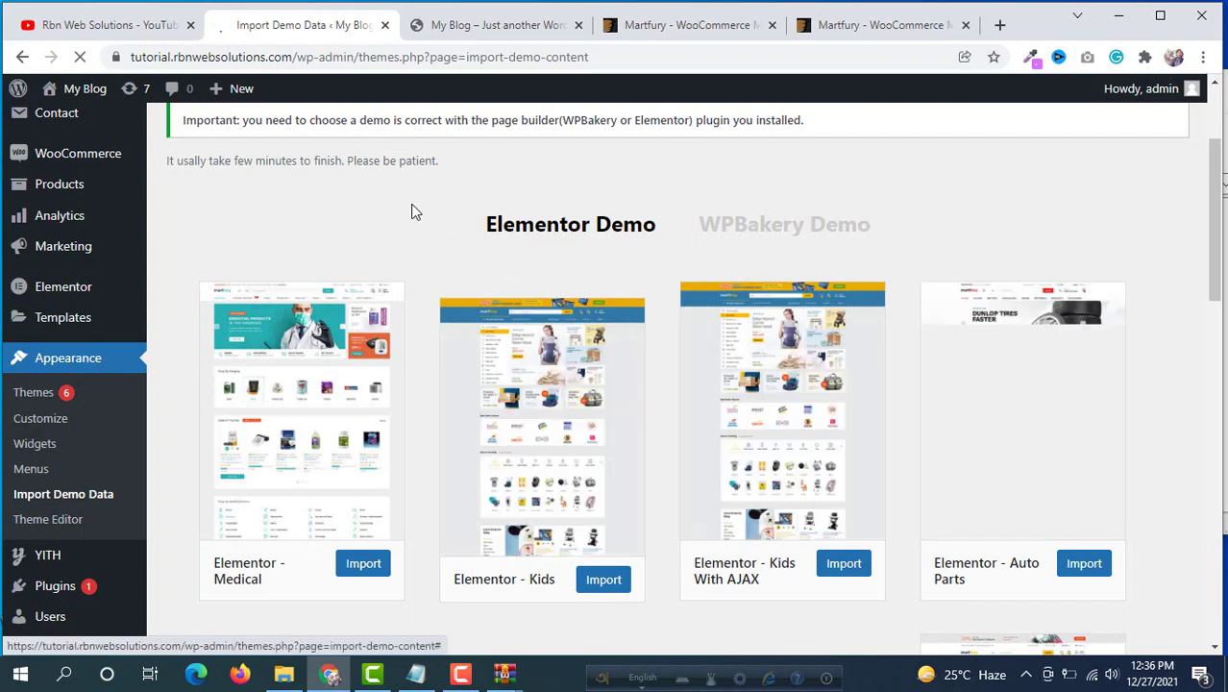
scroll(423, 207, down, 8)
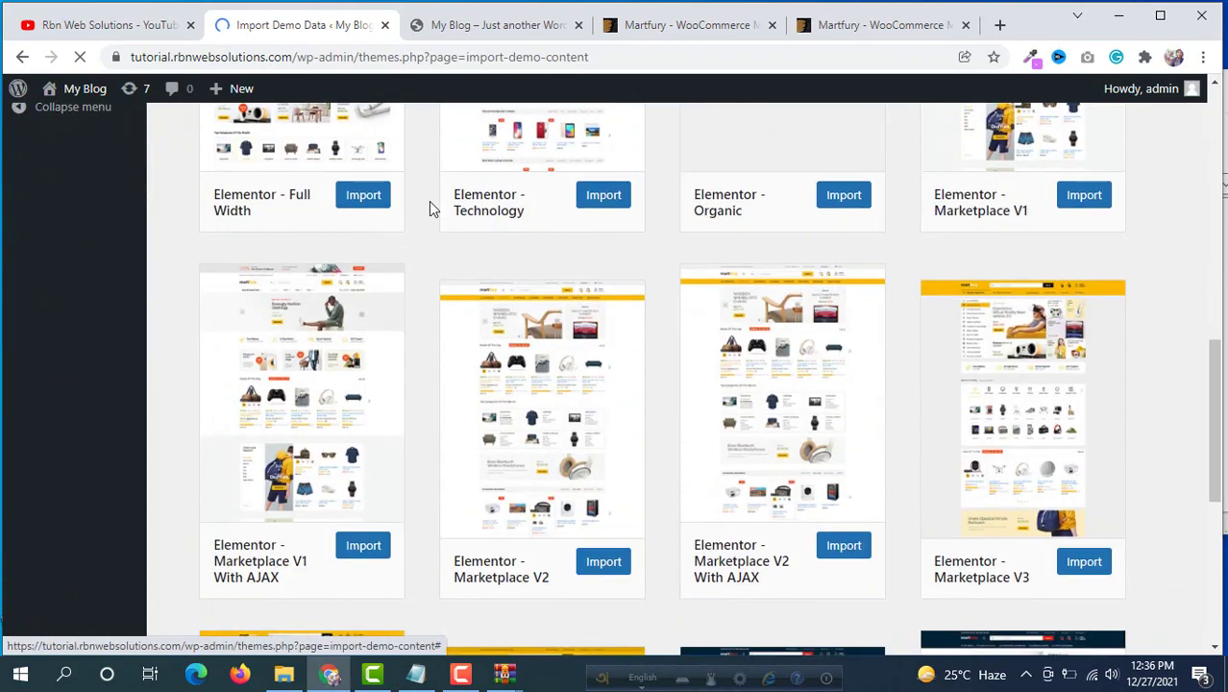
scroll(526, 226, down, 4)
scroll(497, 215, up, 7)
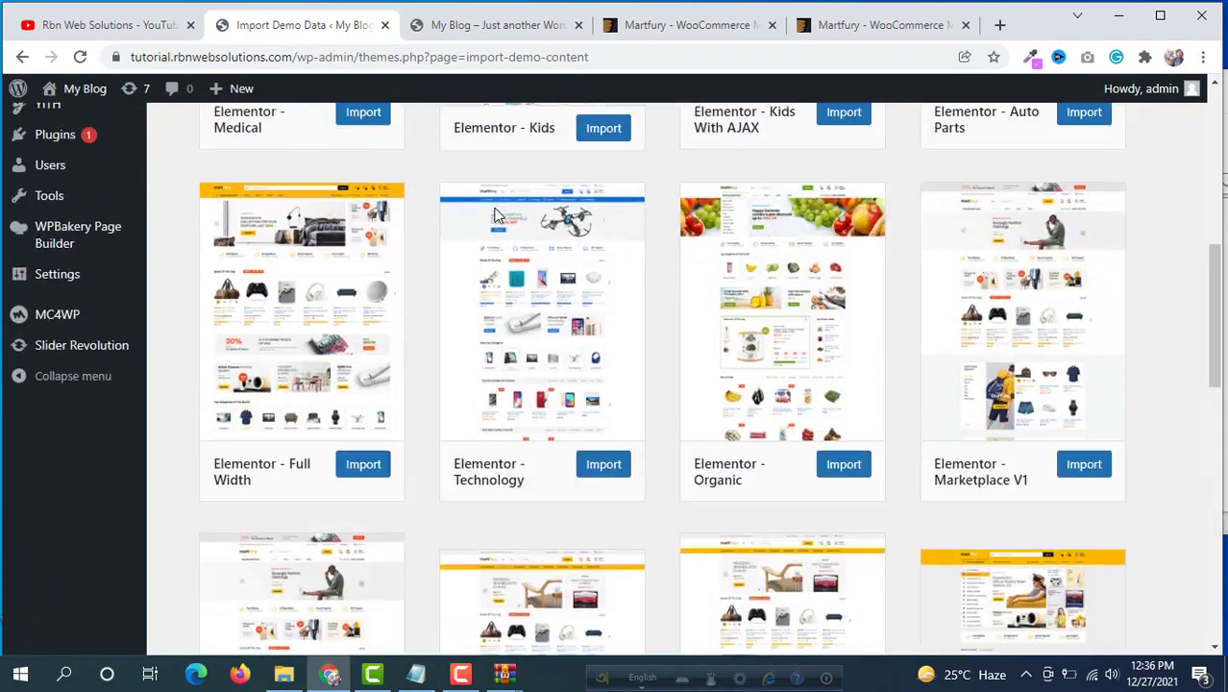
scroll(497, 215, up, 2)
scroll(490, 216, down, 11)
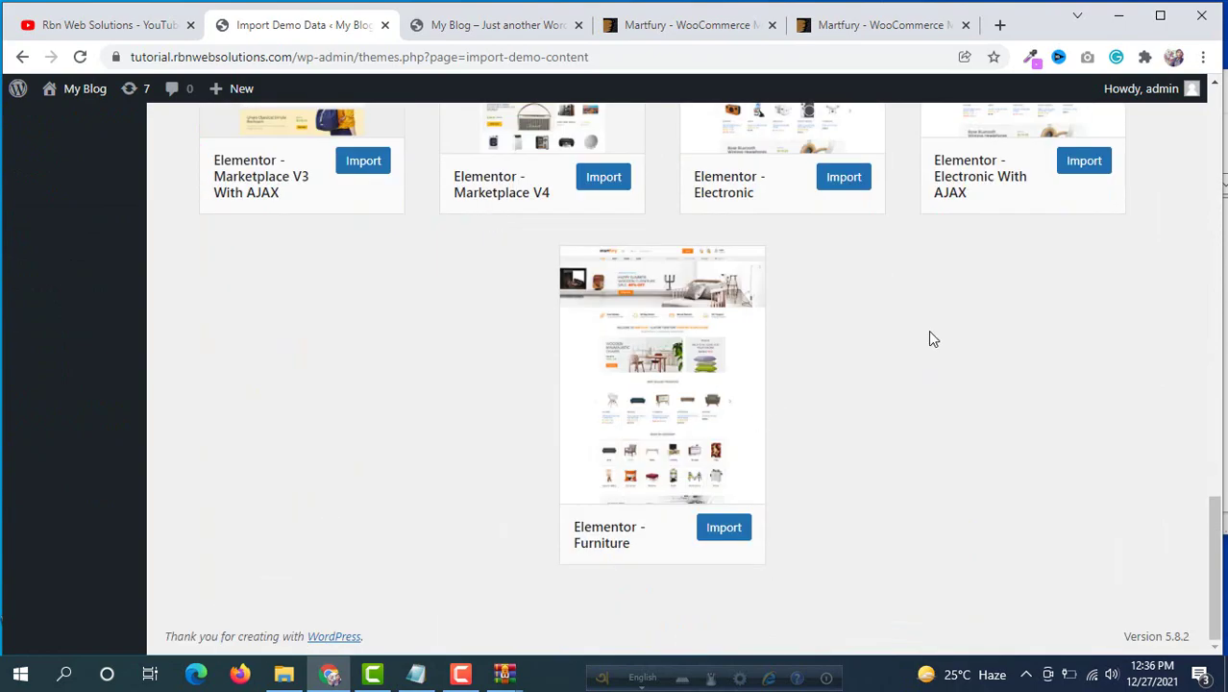
scroll(930, 337, up, 10)
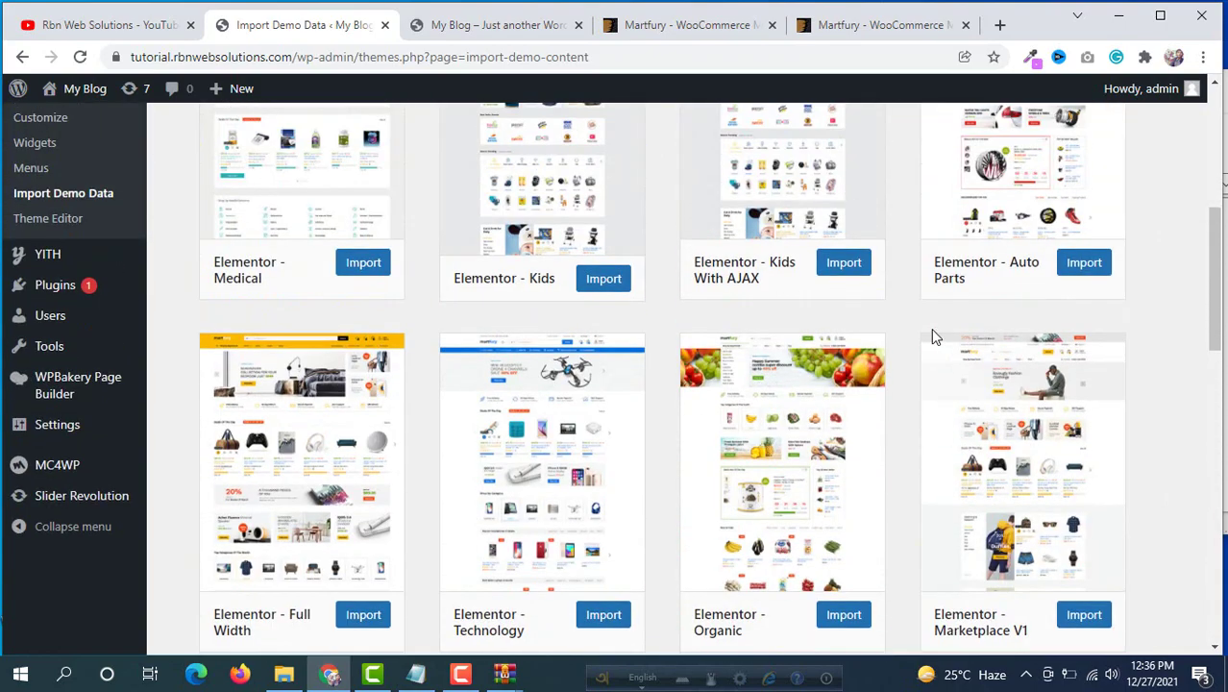
scroll(931, 336, up, 5)
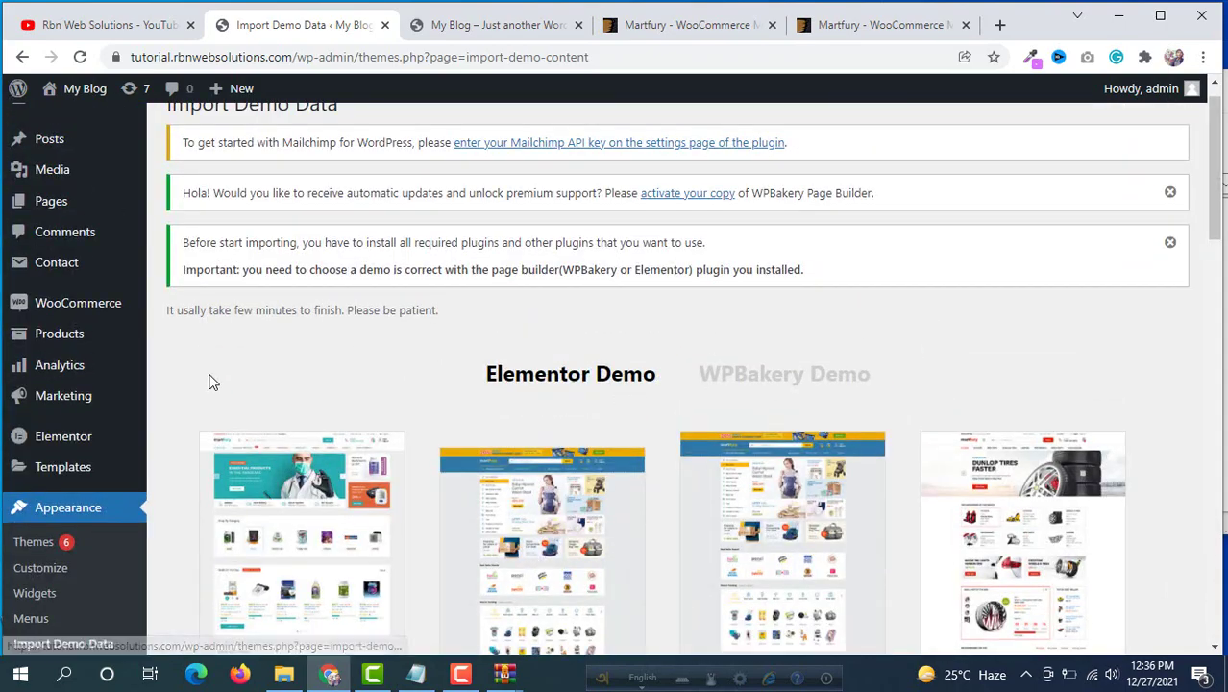
scroll(214, 385, down, 5)
scroll(213, 384, up, 4)
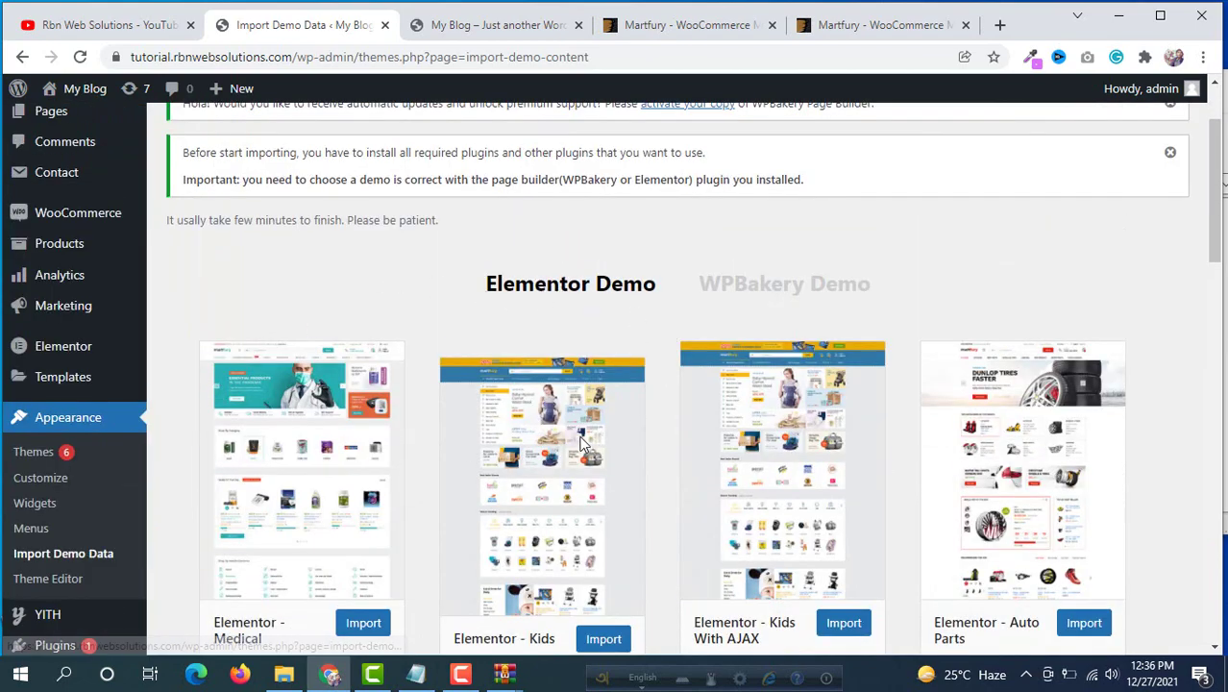
scroll(548, 437, down, 1)
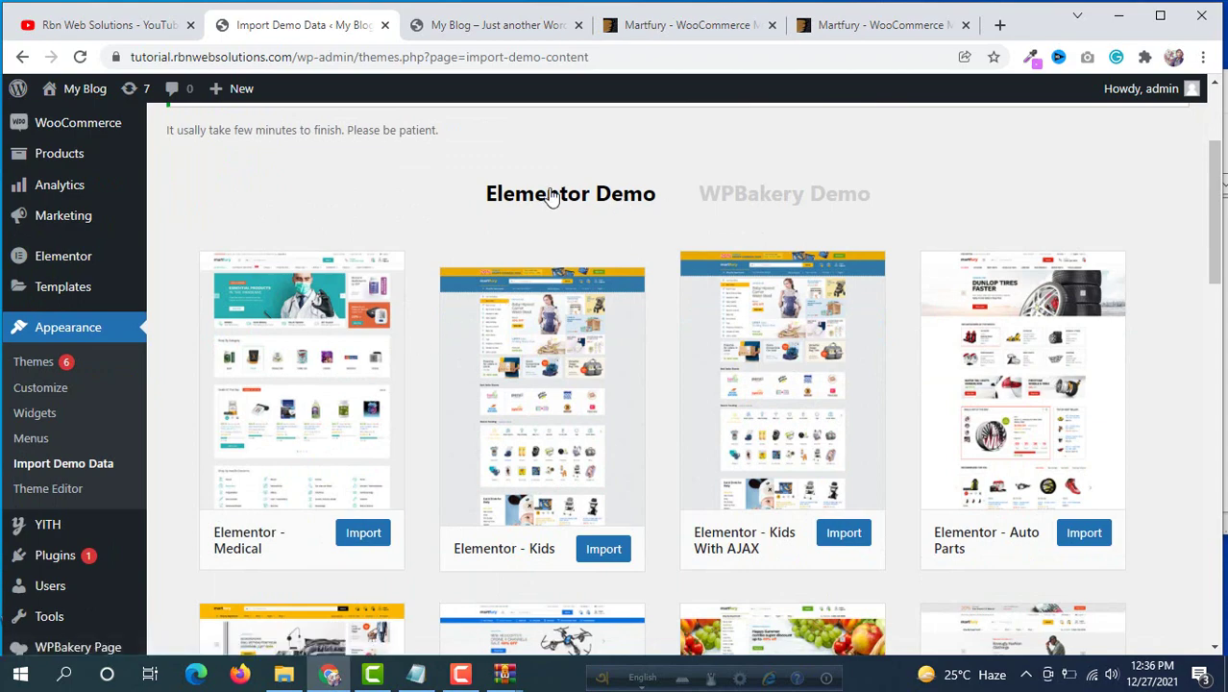
scroll(625, 276, down, 1)
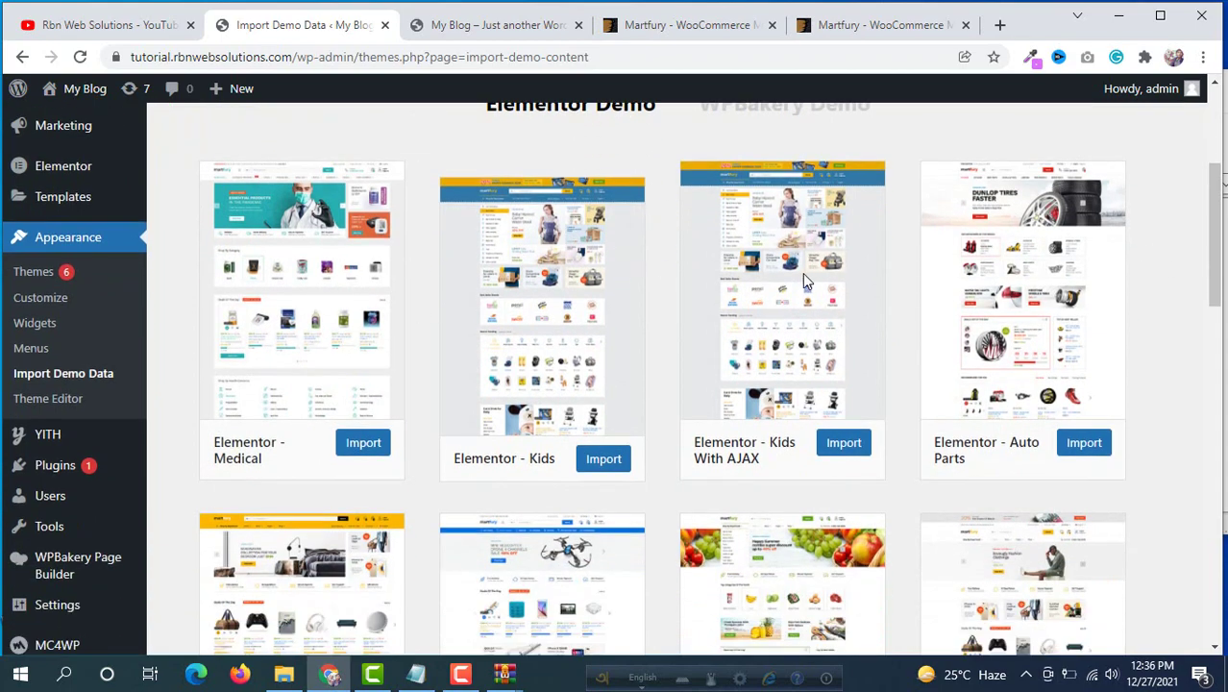
scroll(672, 326, down, 6)
scroll(600, 373, down, 7)
scroll(702, 334, up, 8)
scroll(703, 334, up, 7)
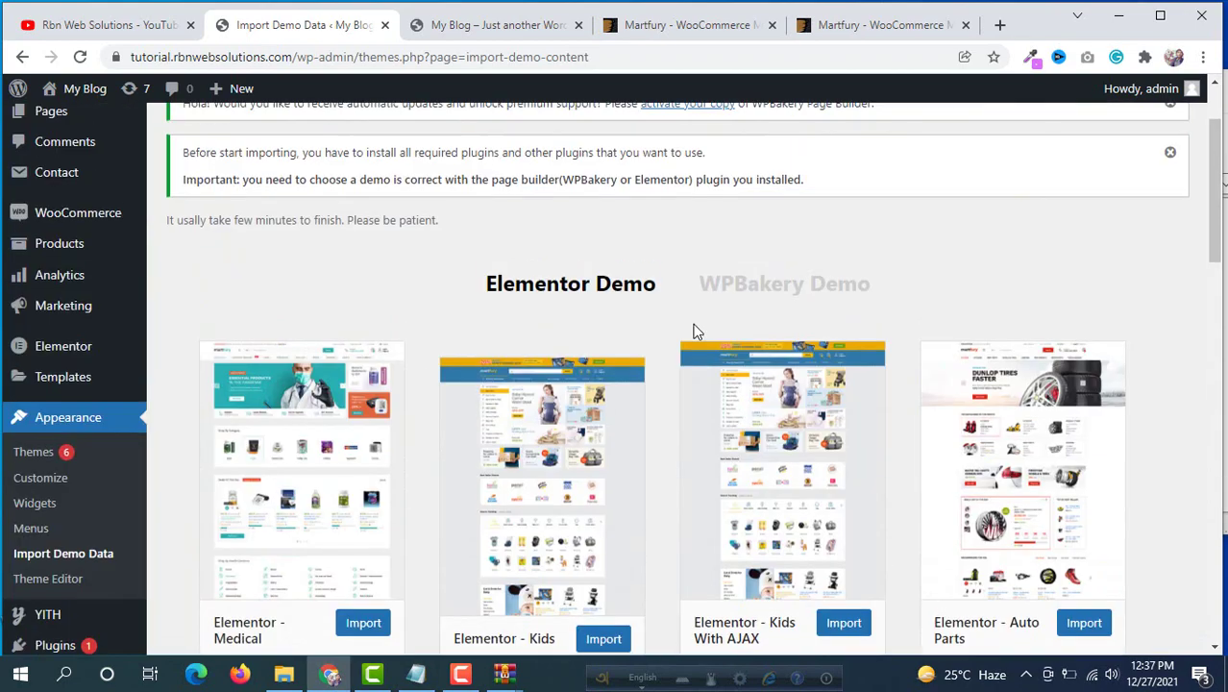
- Switch to the WPBakery Demo tab and browse demos like Auto Parts, Full Width and Technology
click(766, 288)
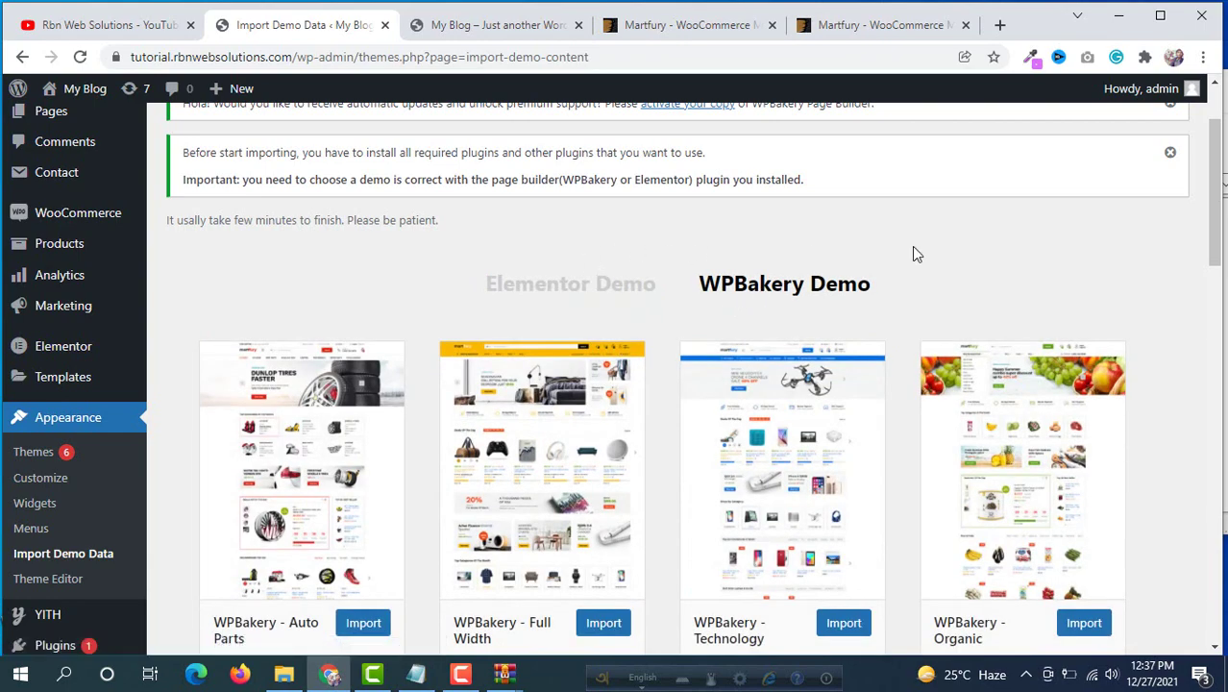
scroll(914, 252, down, 1)
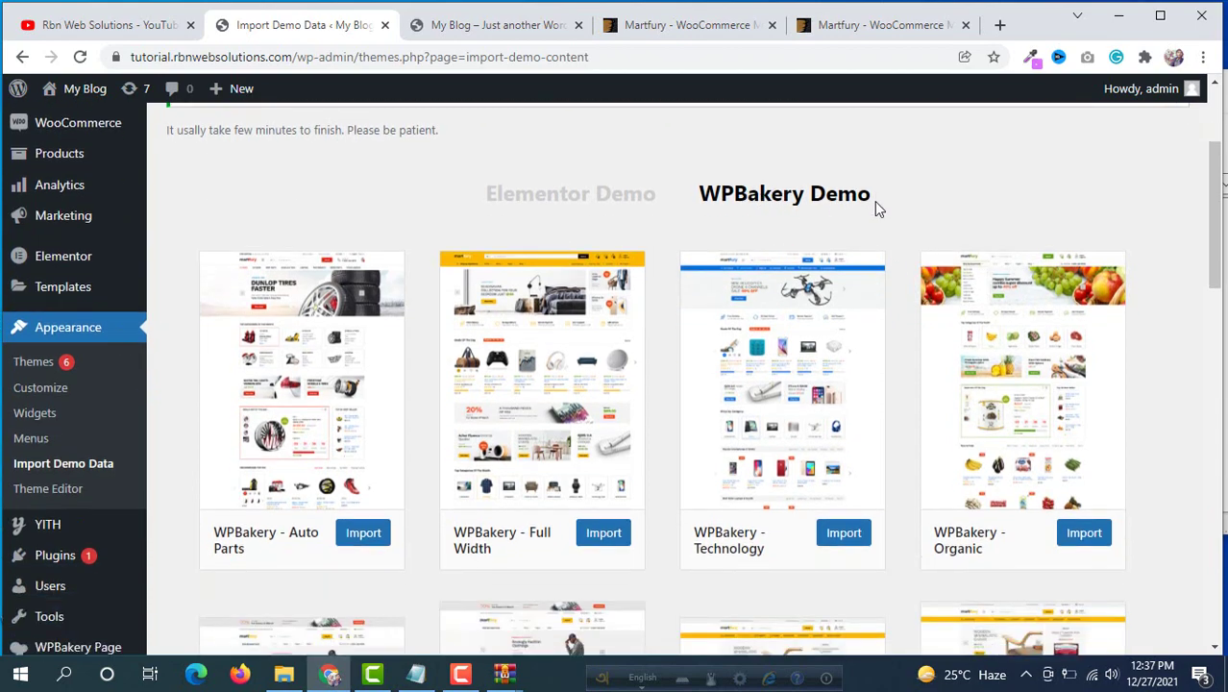
scroll(229, 304, down, 2)
scroll(517, 293, down, 7)
scroll(614, 308, down, 6)
scroll(614, 308, up, 16)
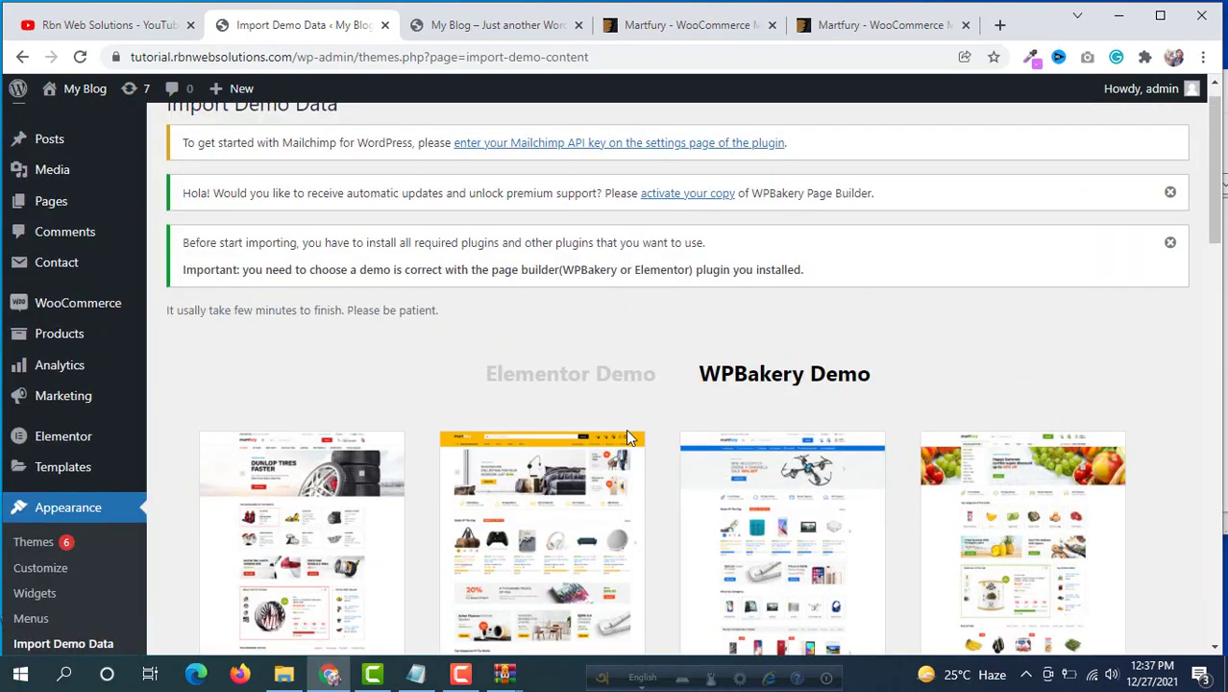
scroll(618, 307, down, 3)
scroll(475, 390, up, 2)
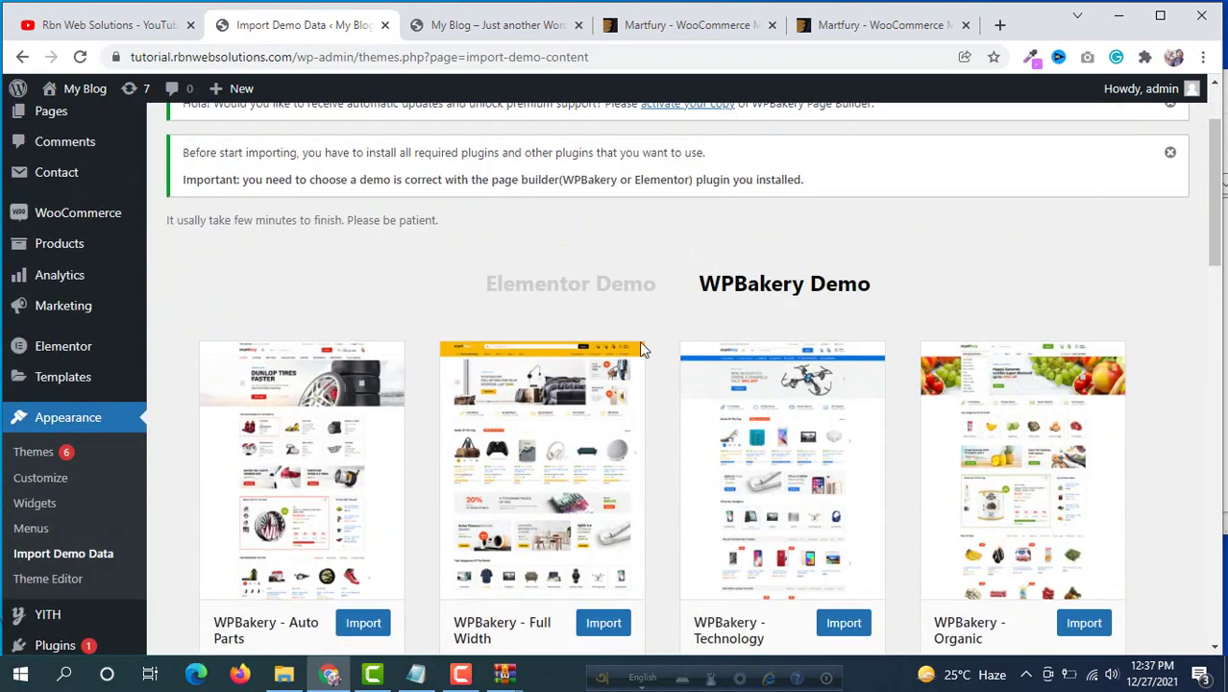
- Switch the demo list to Elementor Demo and scroll down to the Elementor - Electronic demo
click(585, 288)
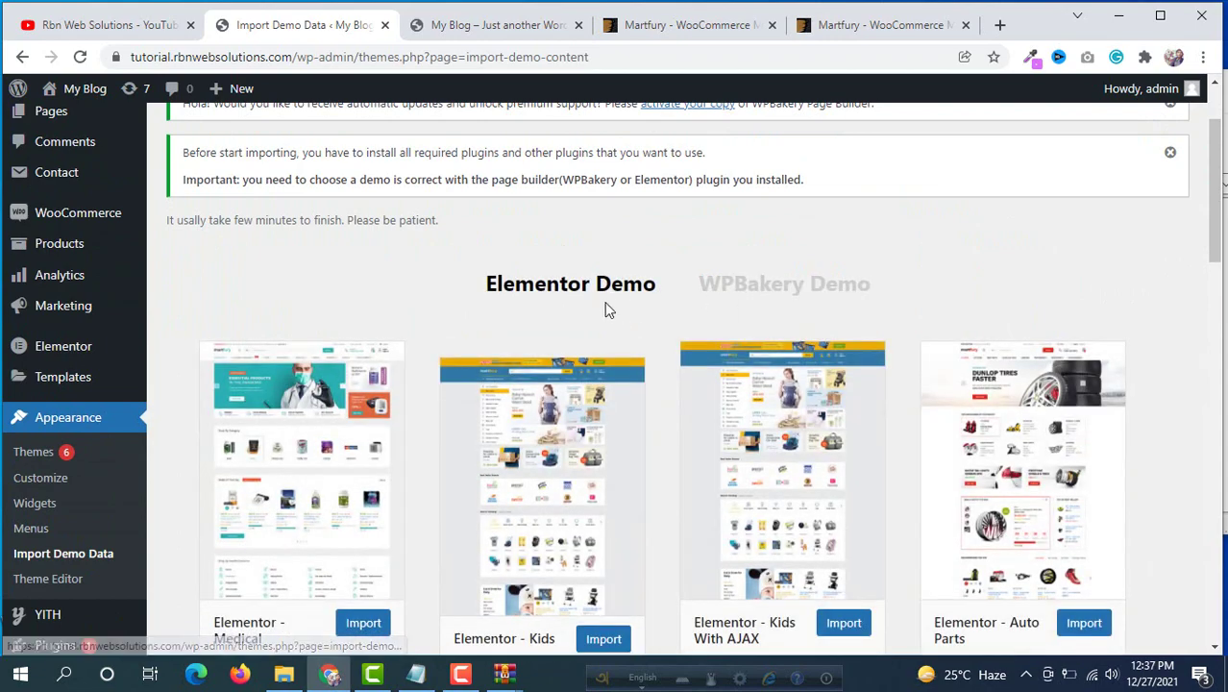
scroll(597, 290, down, 1)
scroll(597, 290, down, 2)
scroll(597, 298, down, 3)
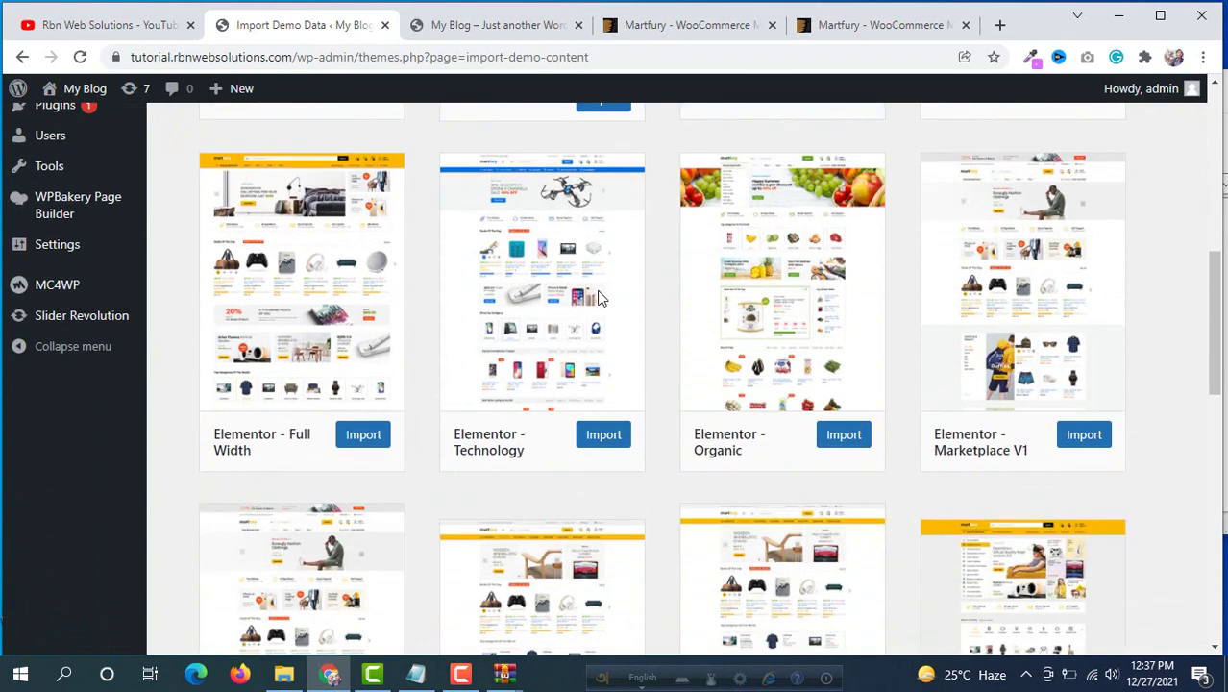
scroll(606, 303, down, 5)
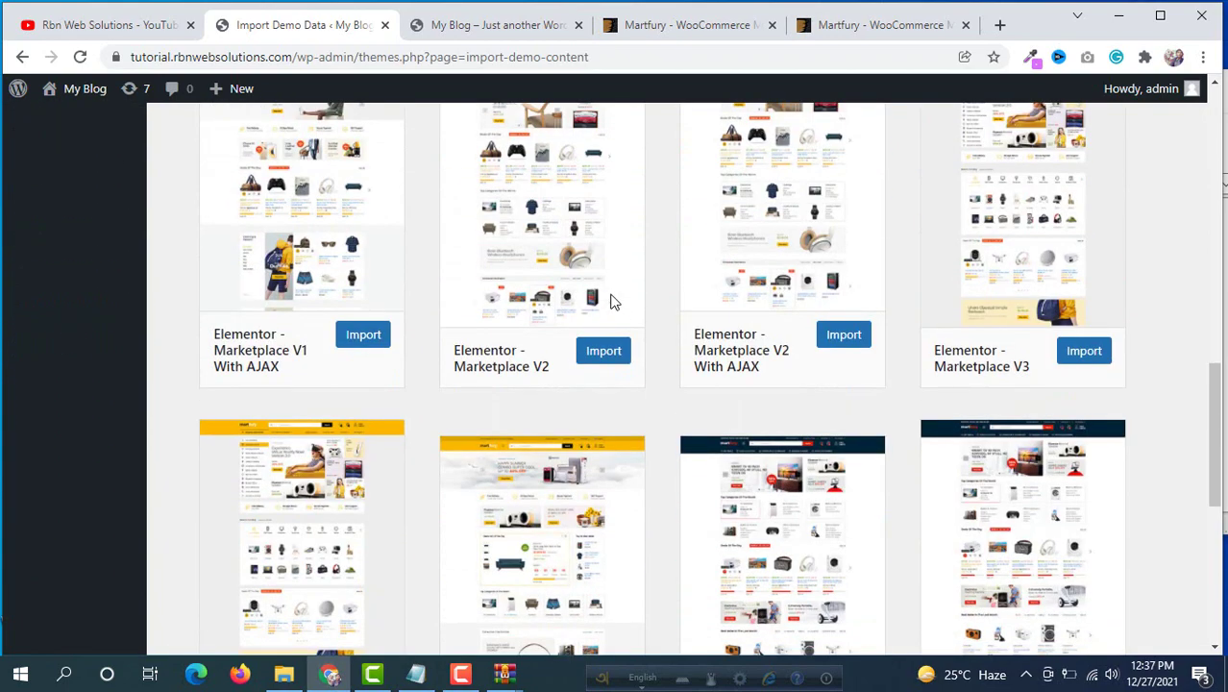
scroll(612, 301, down, 3)
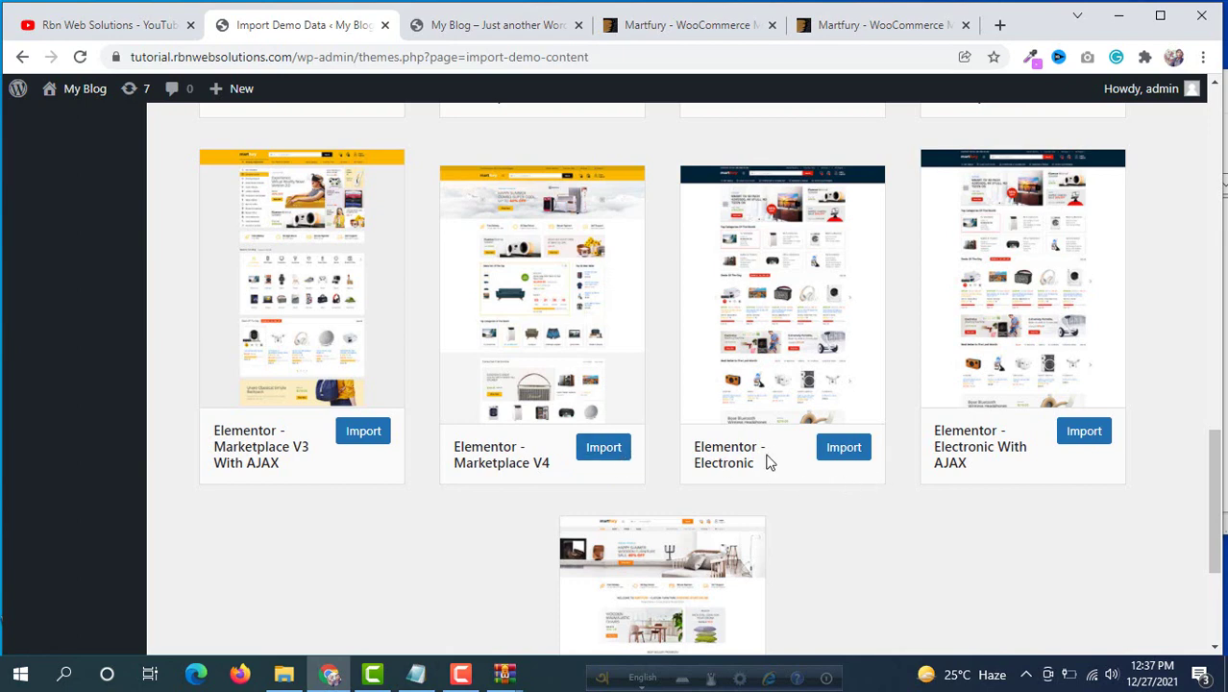
- Import the Elementor - Electronic demo until 'Import completed!' shows, then visit the site via My Blog
click(846, 450)
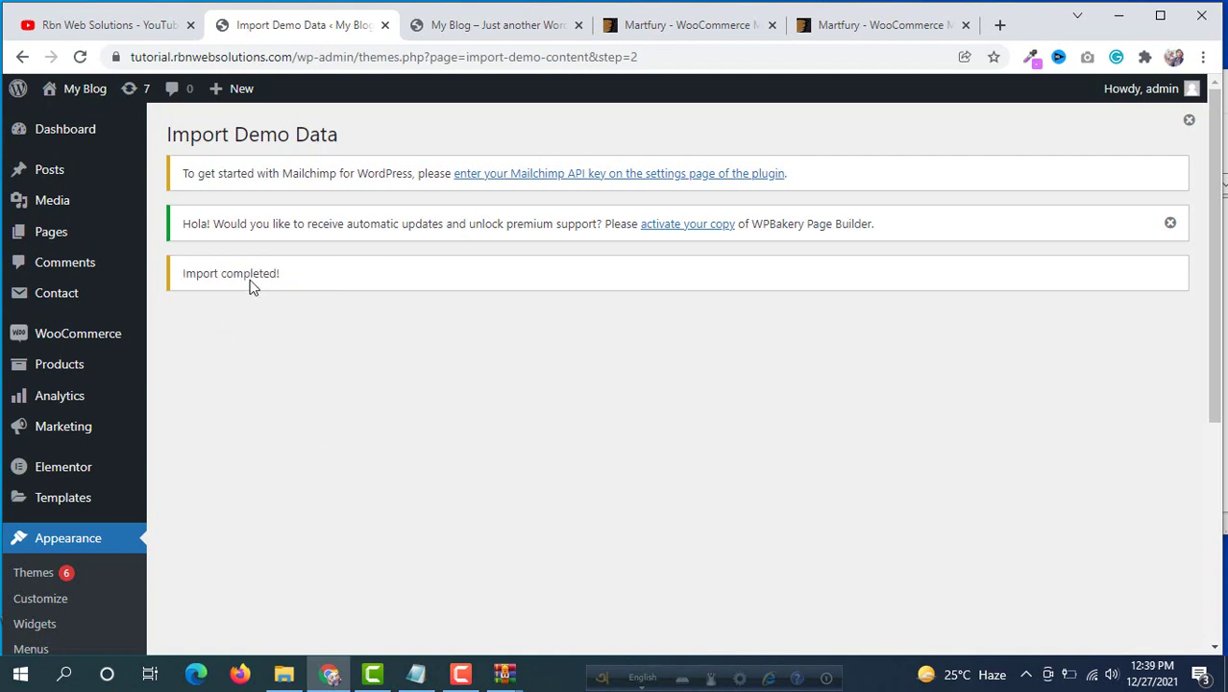
mouse_move(84, 101)
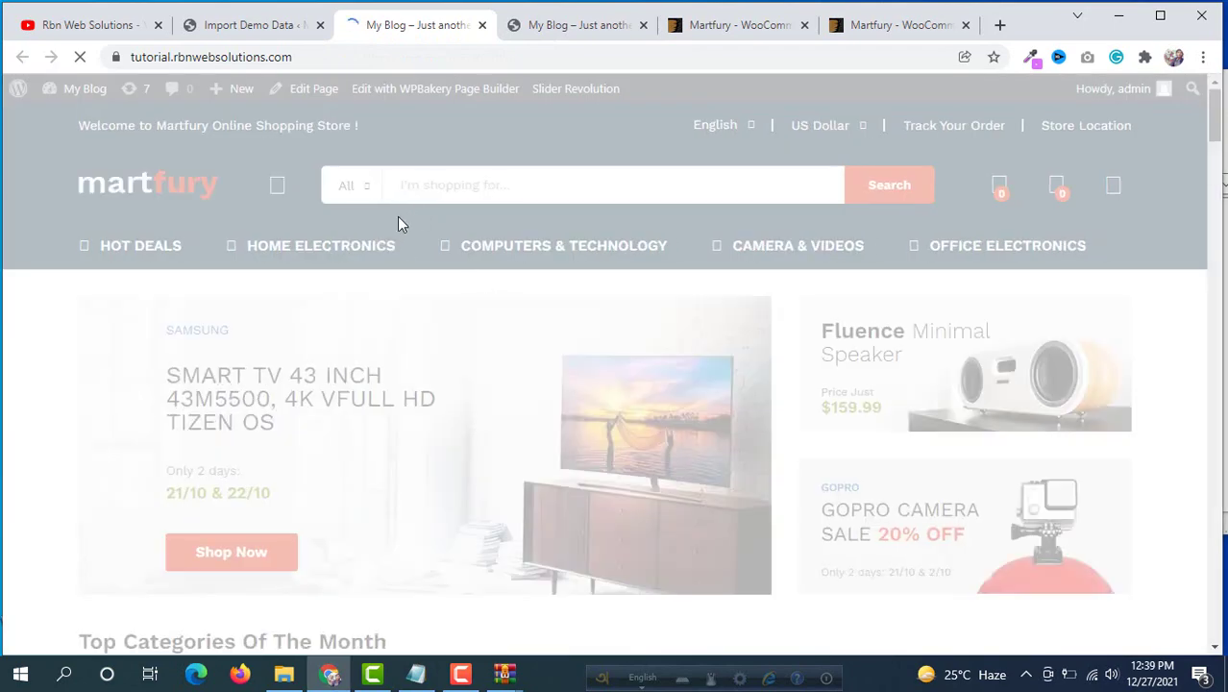
- Close the 25% discount popup and scroll the Martfury homepage down to the news posts
scroll(453, 167, down, 5)
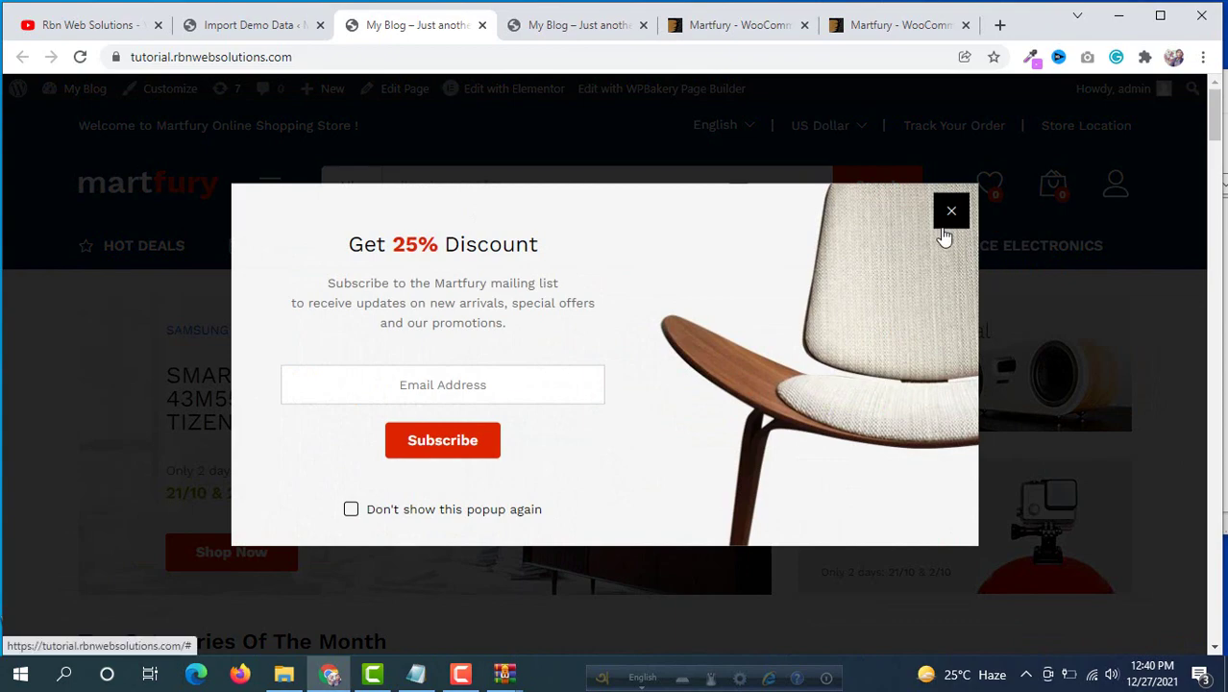
click(936, 224)
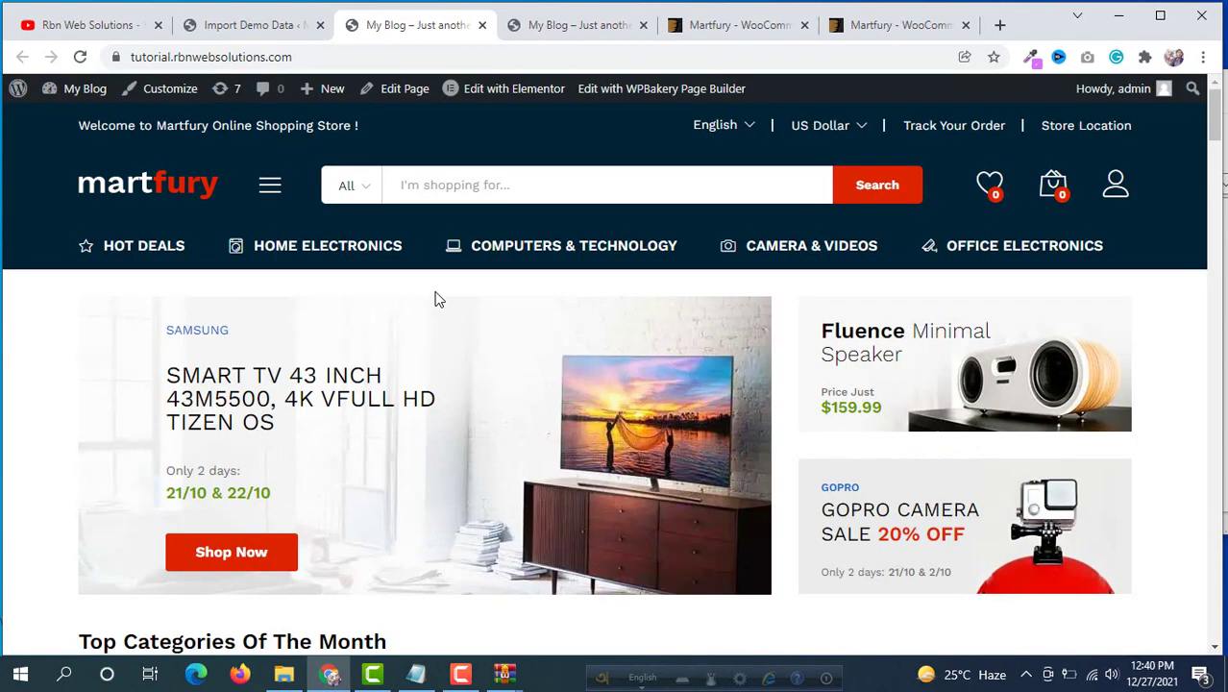
scroll(407, 202, down, 13)
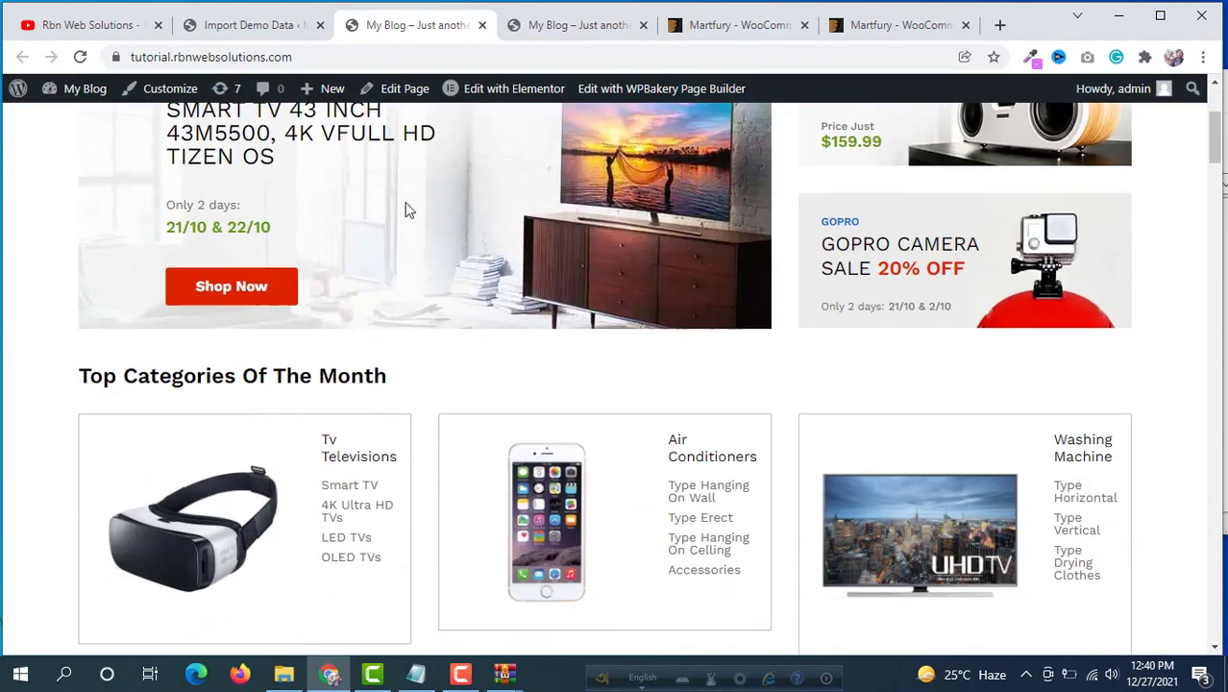
scroll(407, 205, down, 10)
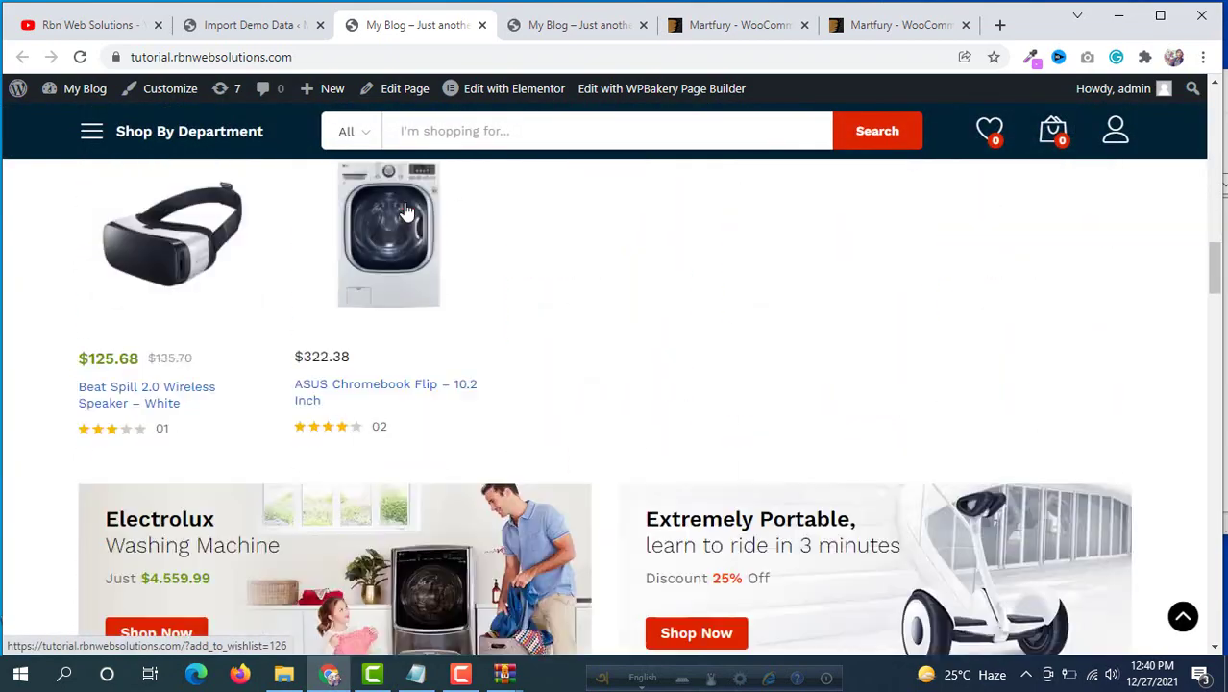
scroll(407, 205, down, 10)
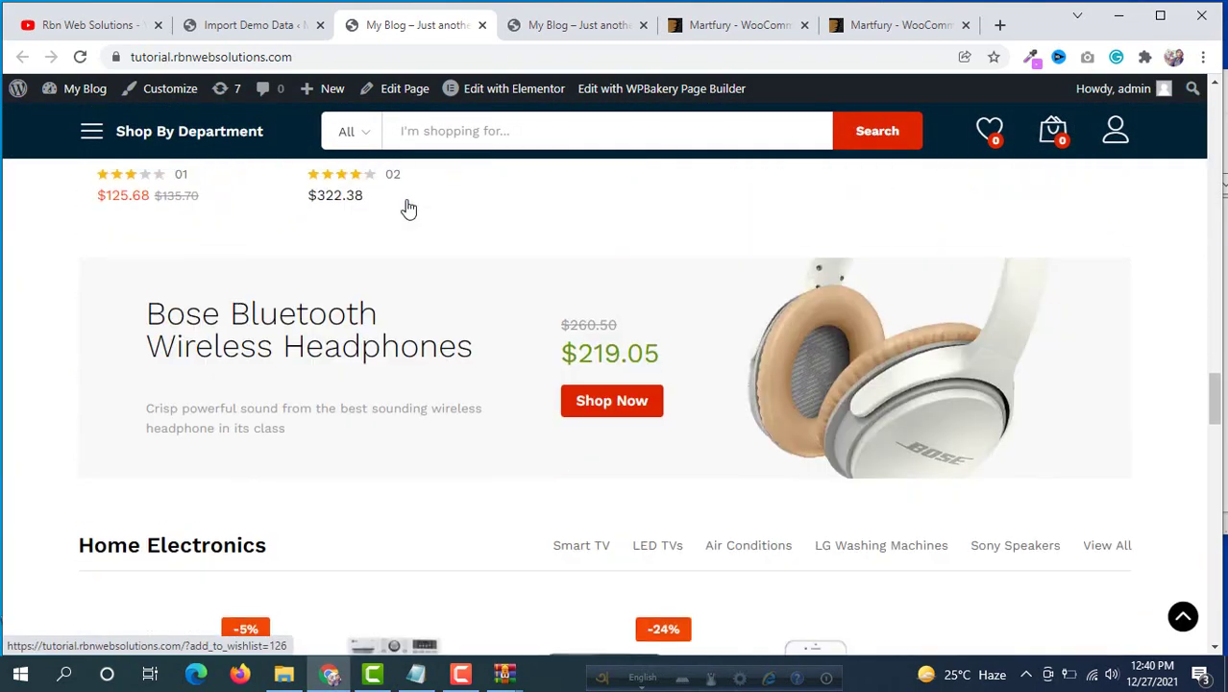
scroll(409, 206, down, 5)
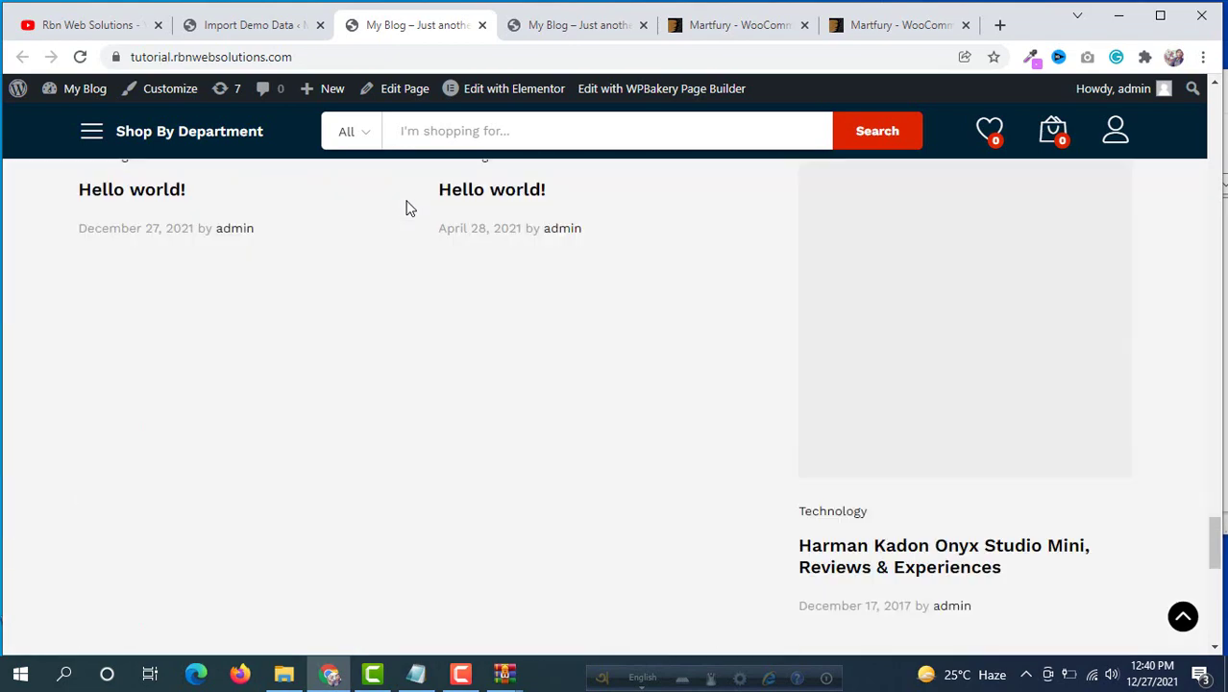
scroll(425, 198, up, 6)
- On the official Martfury preview, switch the demo thumbnails to the Elementor versions
click(910, 34)
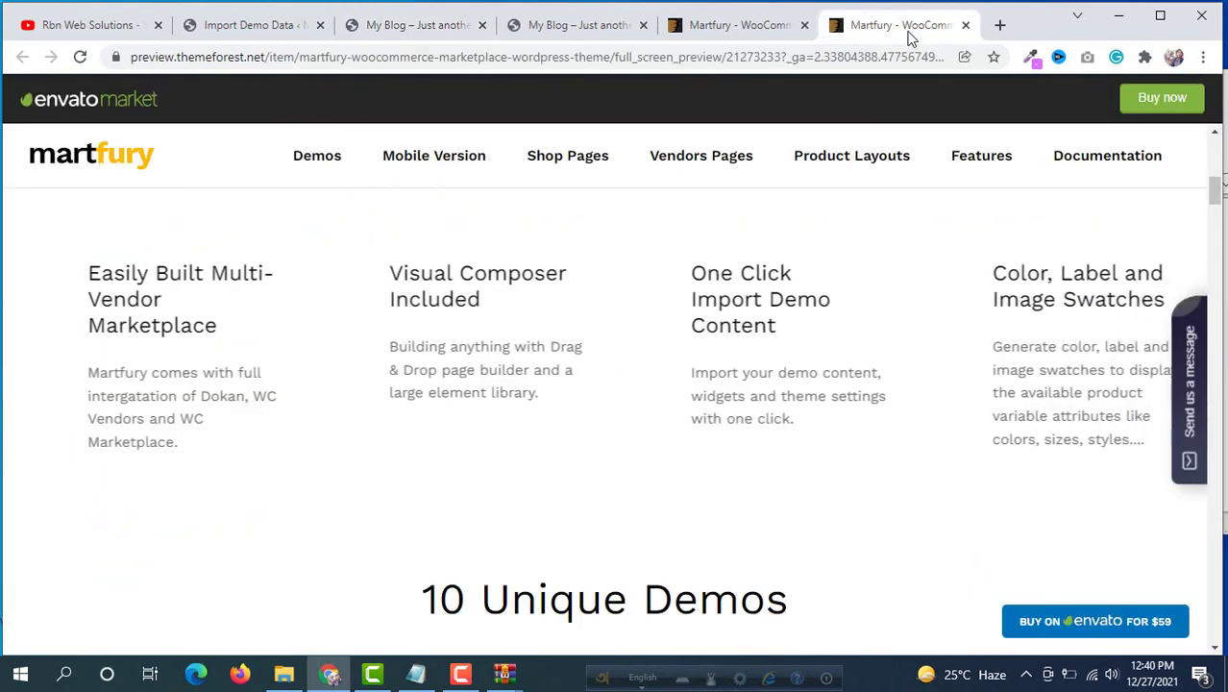
scroll(601, 370, up, 6)
scroll(627, 372, down, 4)
scroll(623, 368, down, 9)
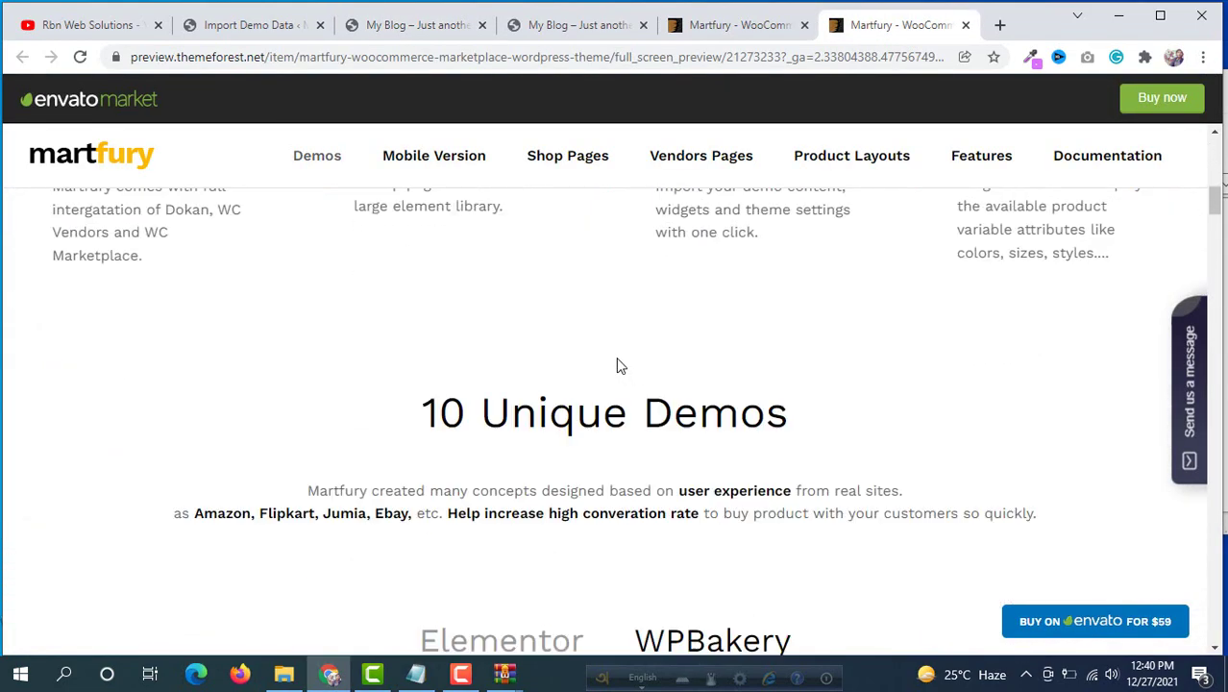
scroll(620, 365, up, 3)
click(490, 388)
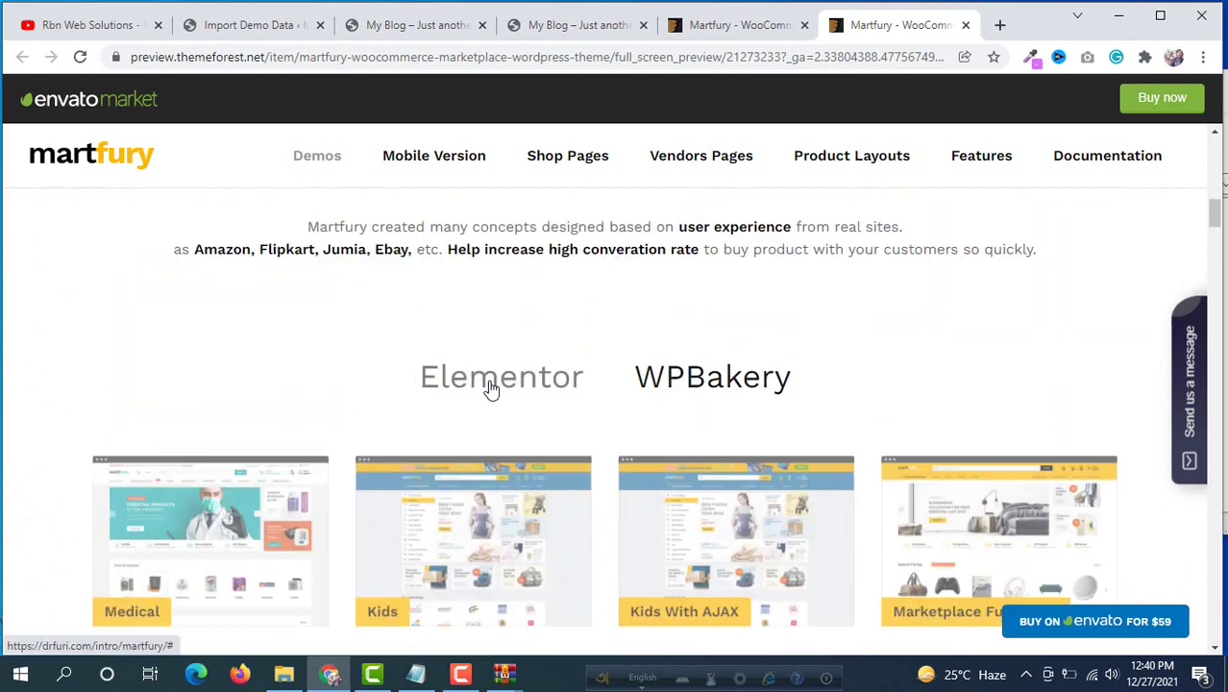
- Open the Electronic demo in a new browser tab
scroll(676, 361, down, 12)
scroll(673, 384, up, 2)
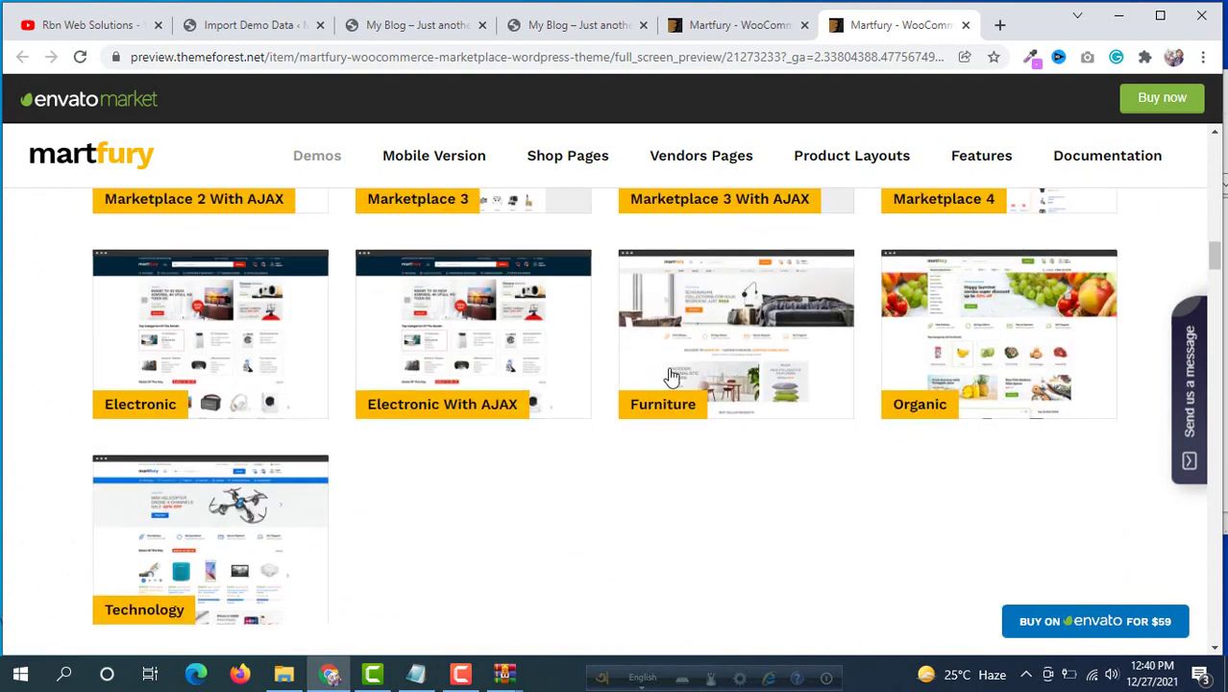
scroll(442, 404, up, 1)
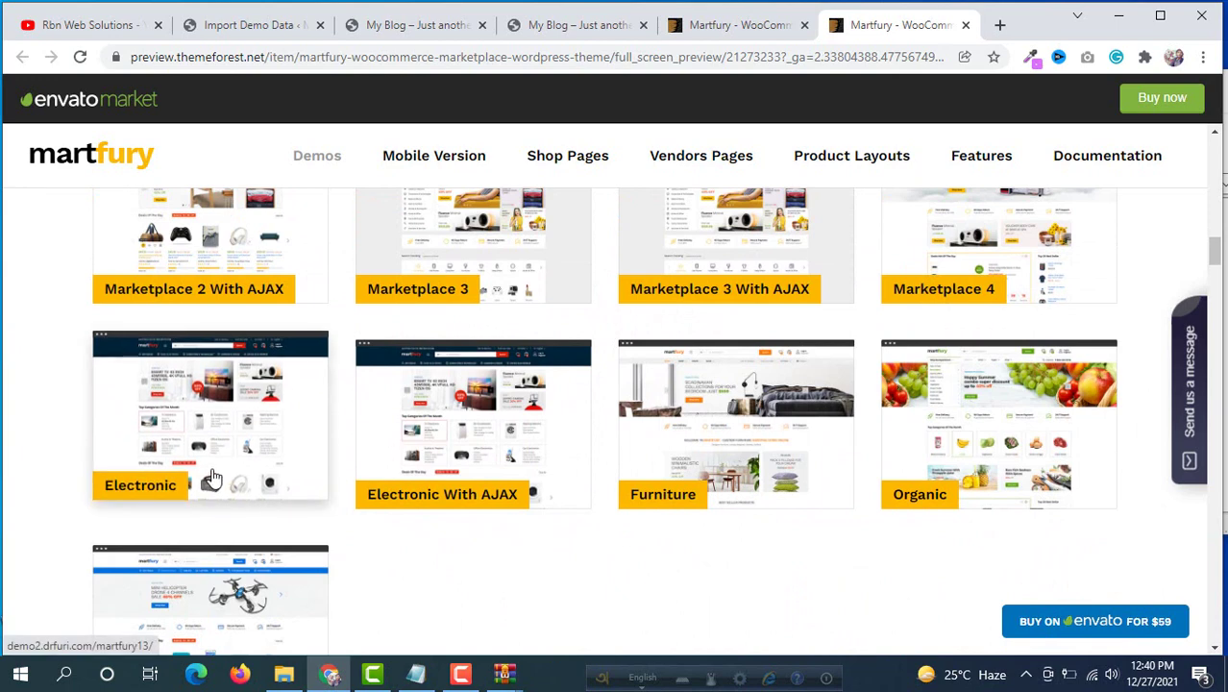
right_click(199, 440)
click(307, 86)
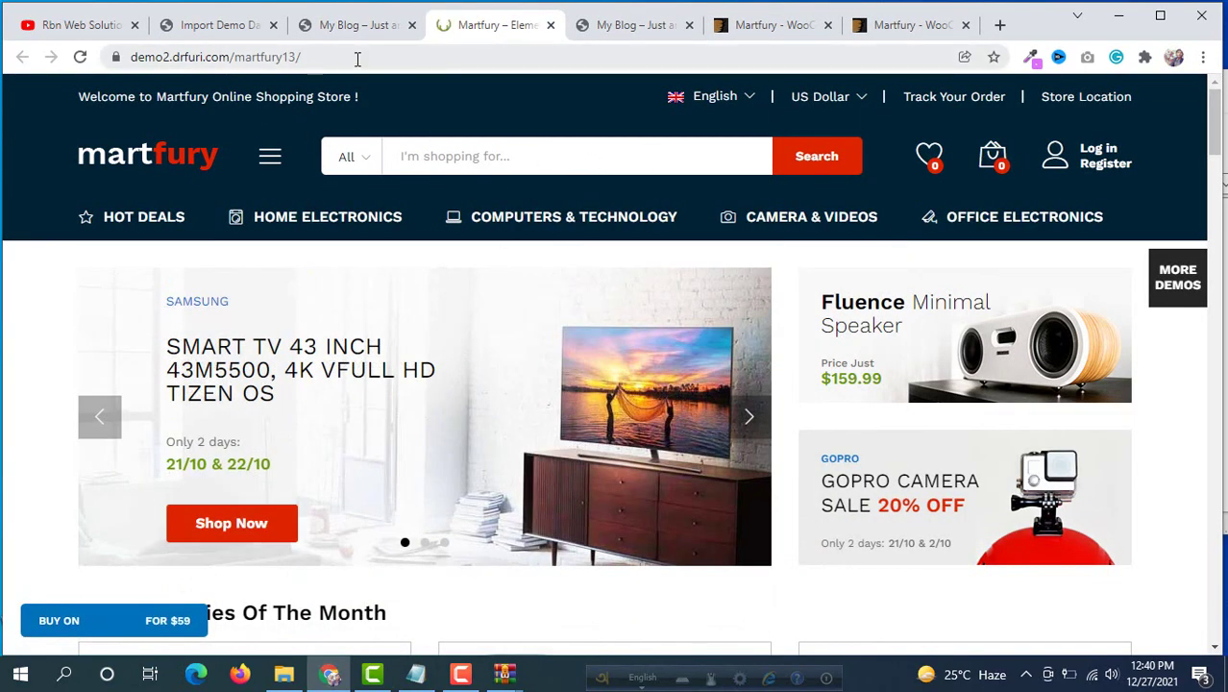
- Compare the top of the imported homepage with the official Electronic demo
click(356, 58)
click(344, 25)
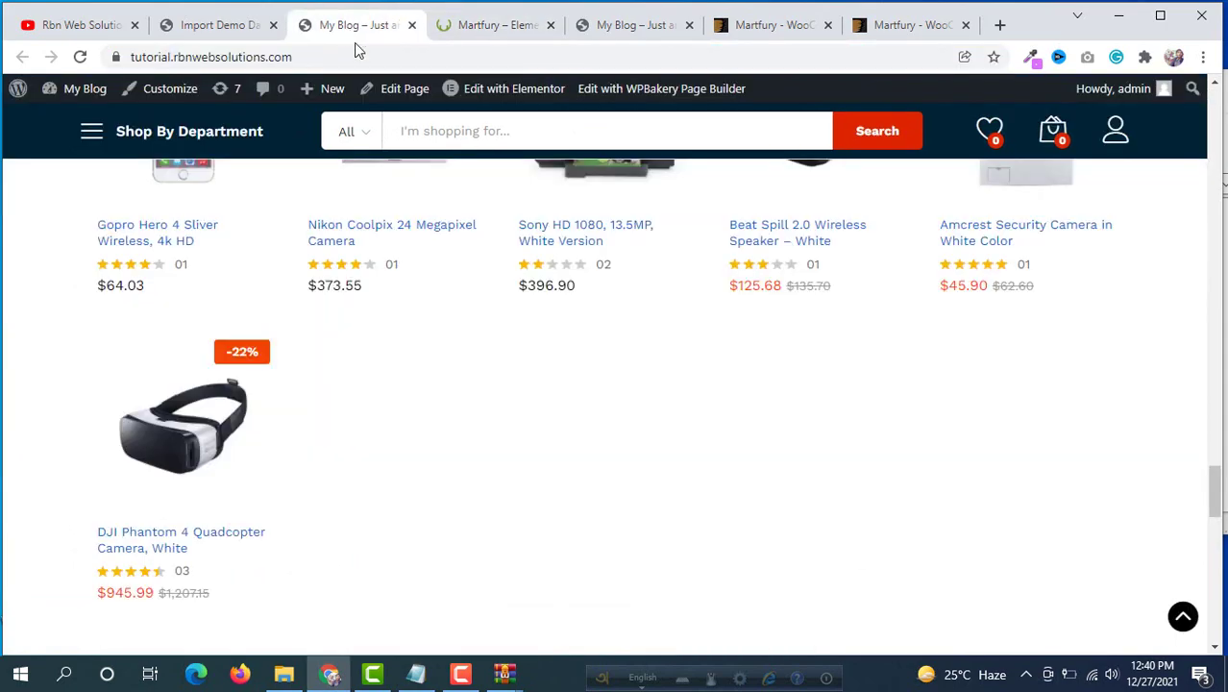
scroll(379, 210, up, 15)
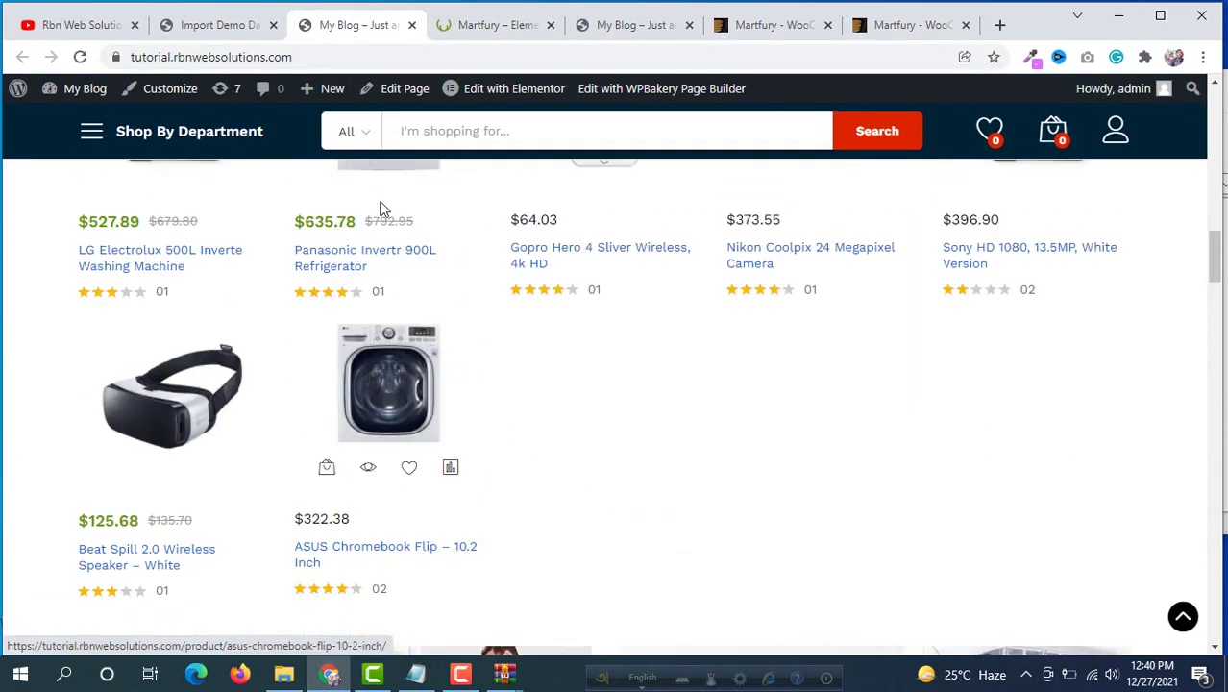
scroll(380, 210, up, 3)
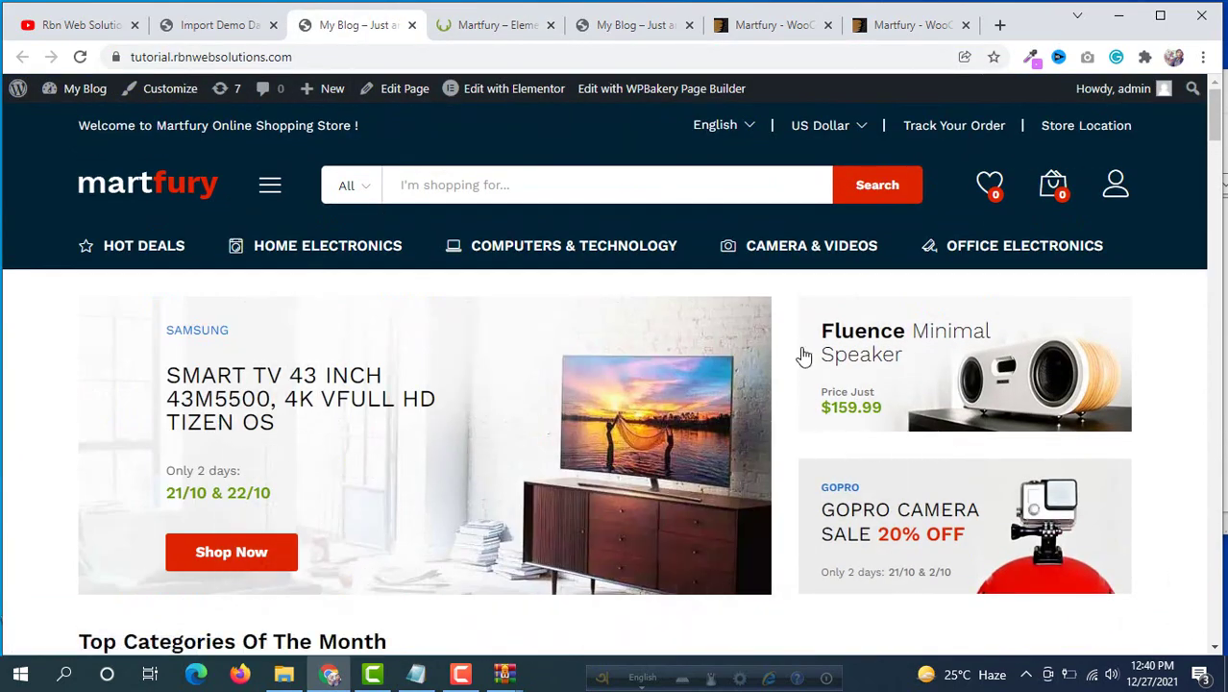
click(499, 27)
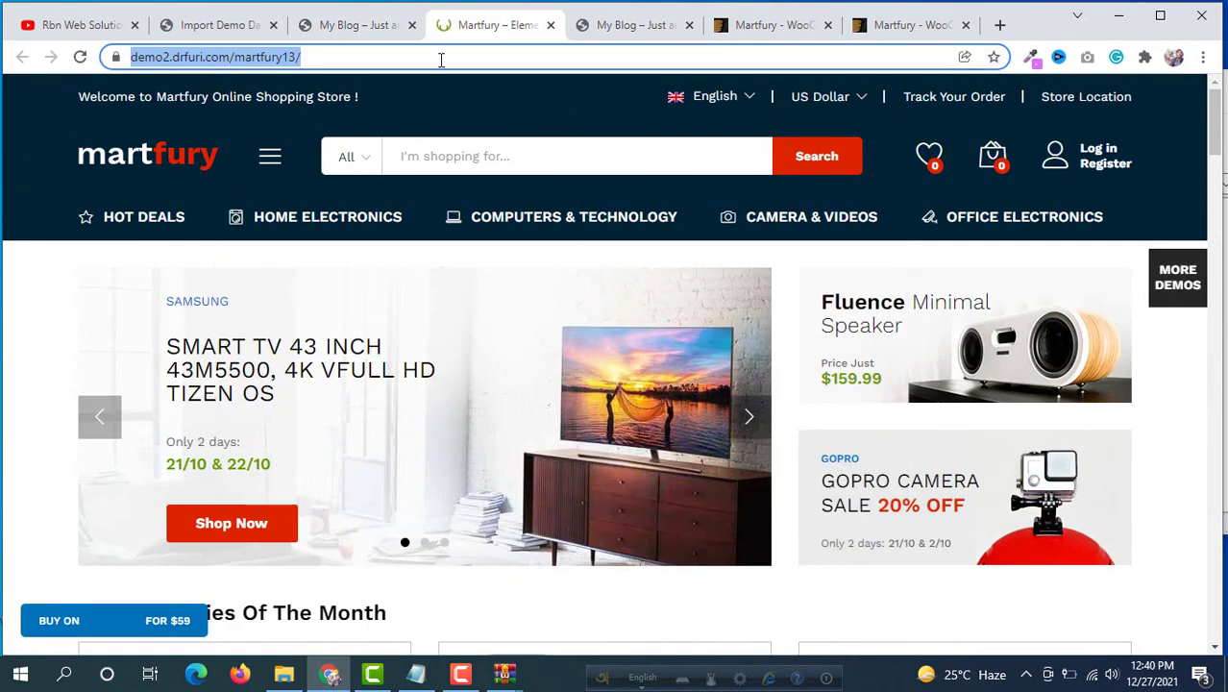
click(359, 27)
scroll(773, 349, down, 8)
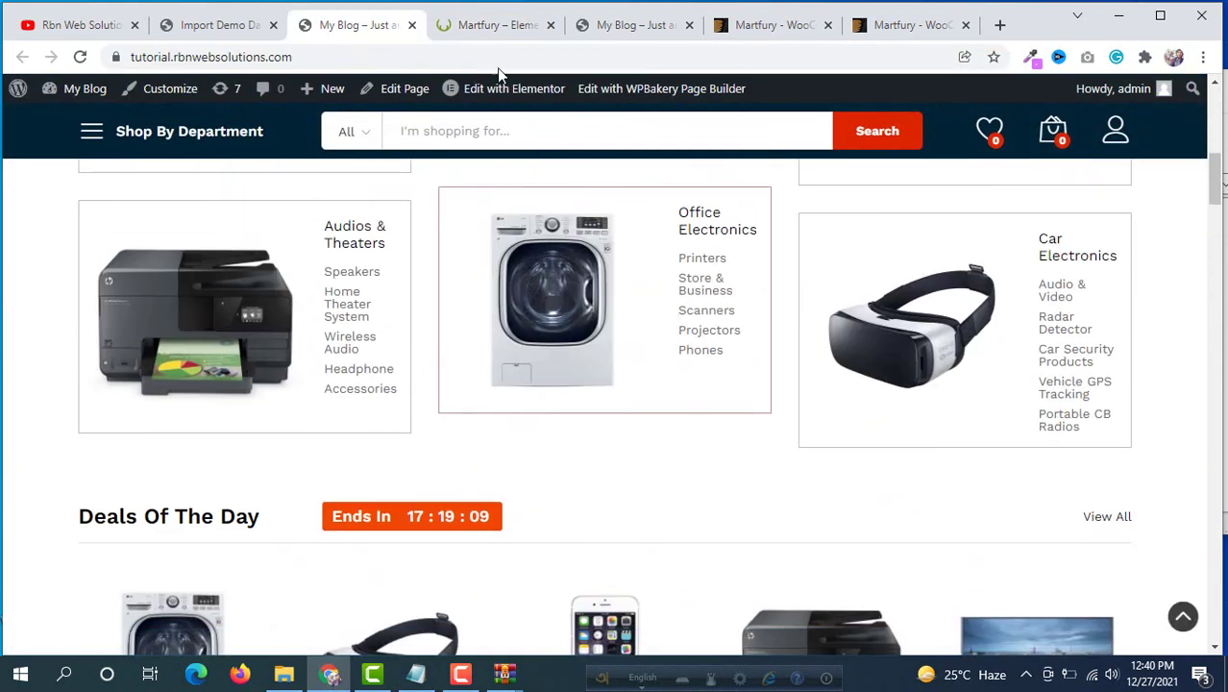
- Scroll through the official demo's lower sections, then return to the imported site's homepage
click(499, 26)
scroll(557, 283, down, 6)
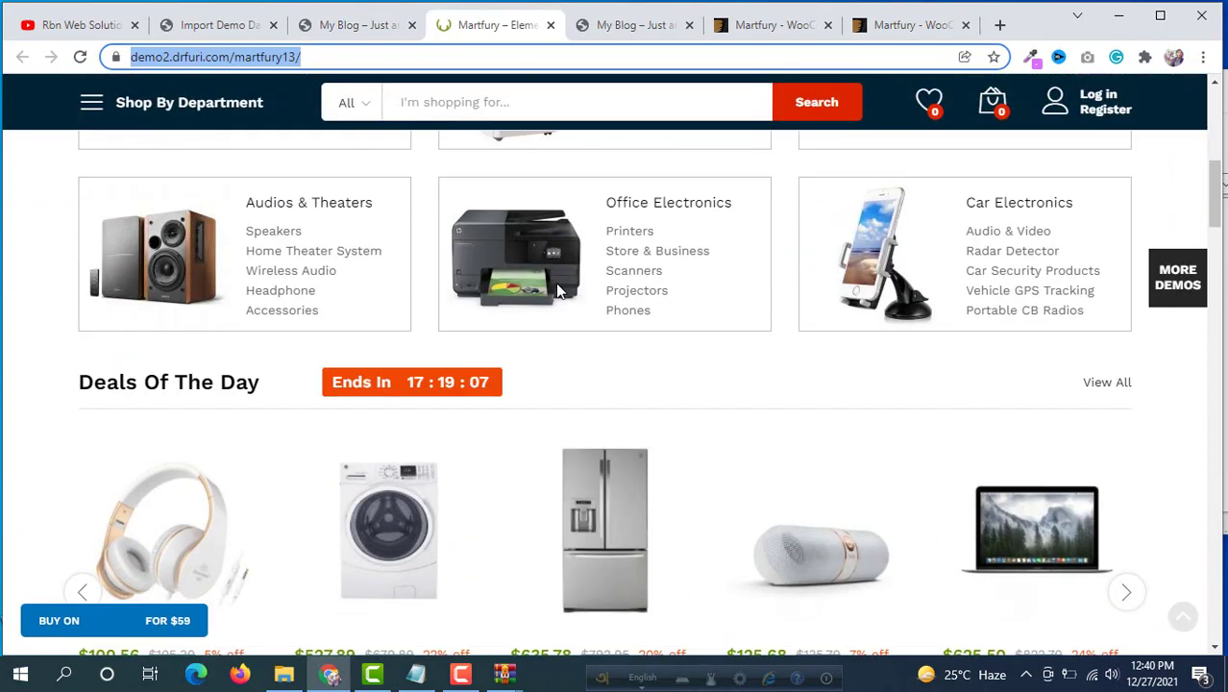
scroll(556, 289, down, 3)
scroll(425, 211, down, 3)
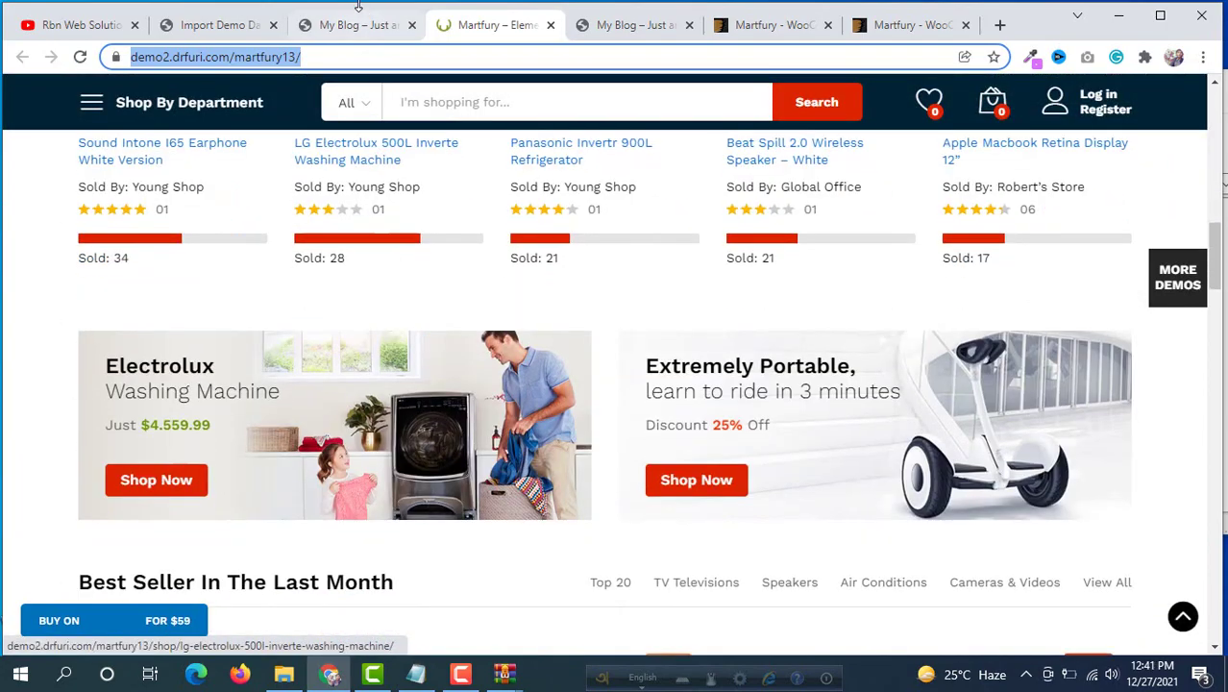
click(357, 8)
scroll(329, 188, up, 6)
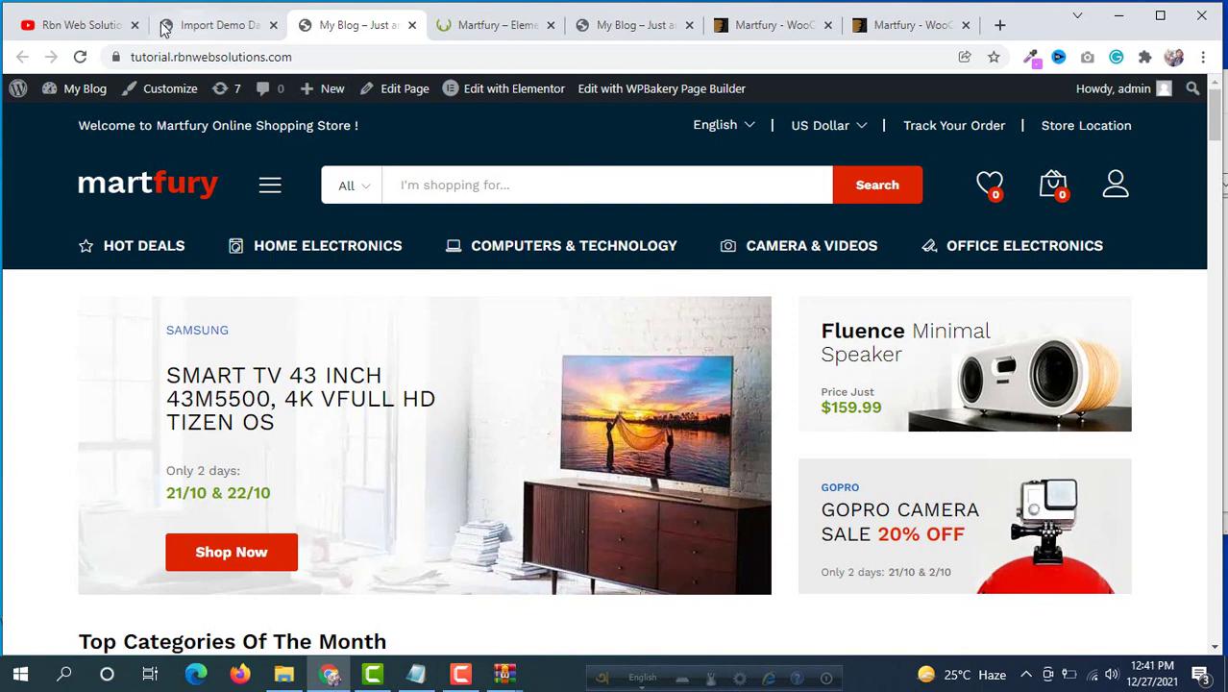
- Return to the Rbn Web Solutions YouTube Videos page, dismiss the definition popup, and scroll the uploads
click(71, 26)
click(590, 346)
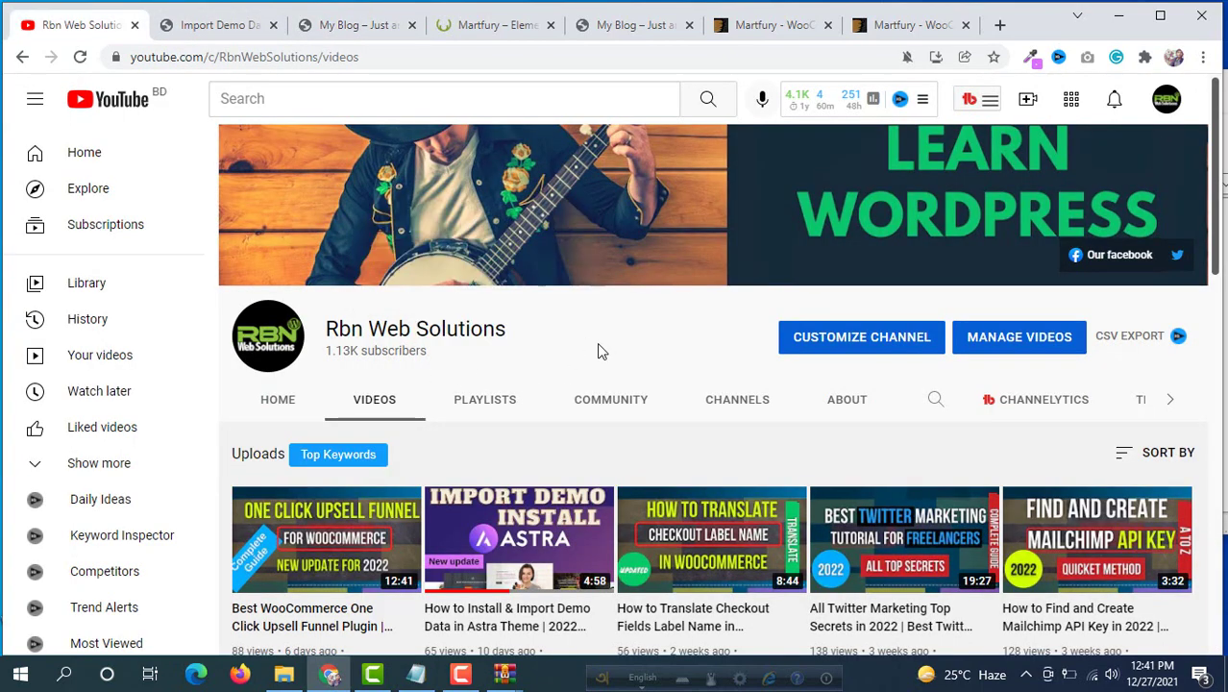
scroll(597, 344, down, 1)
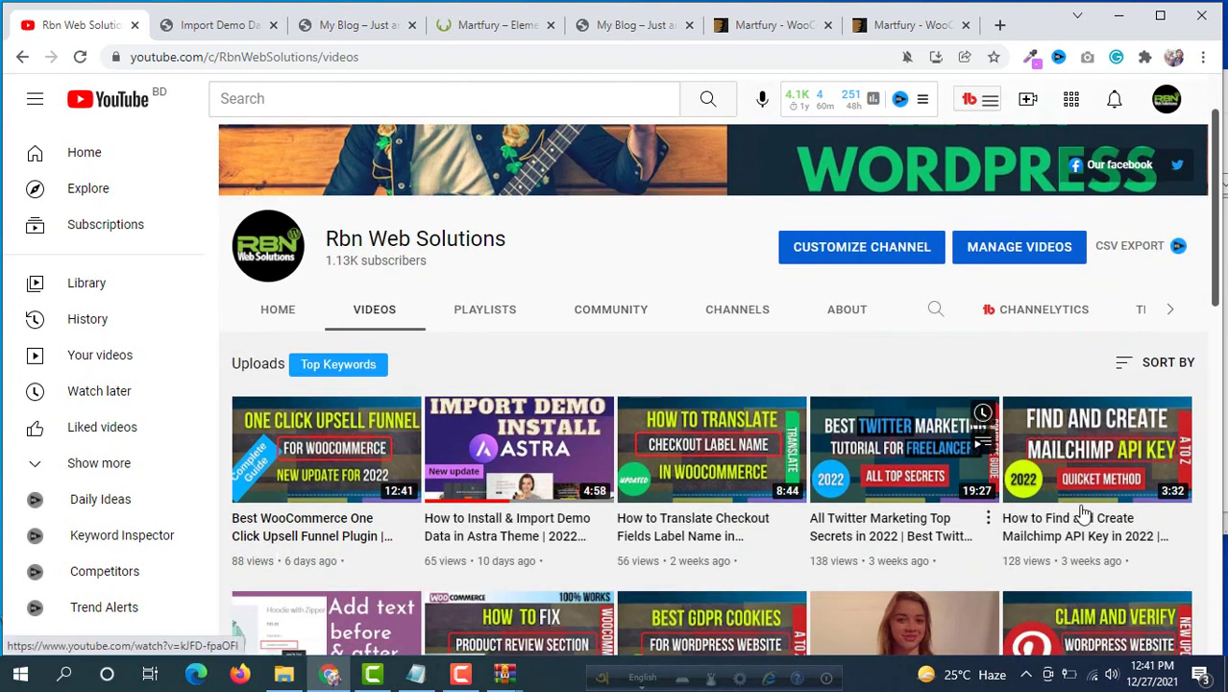